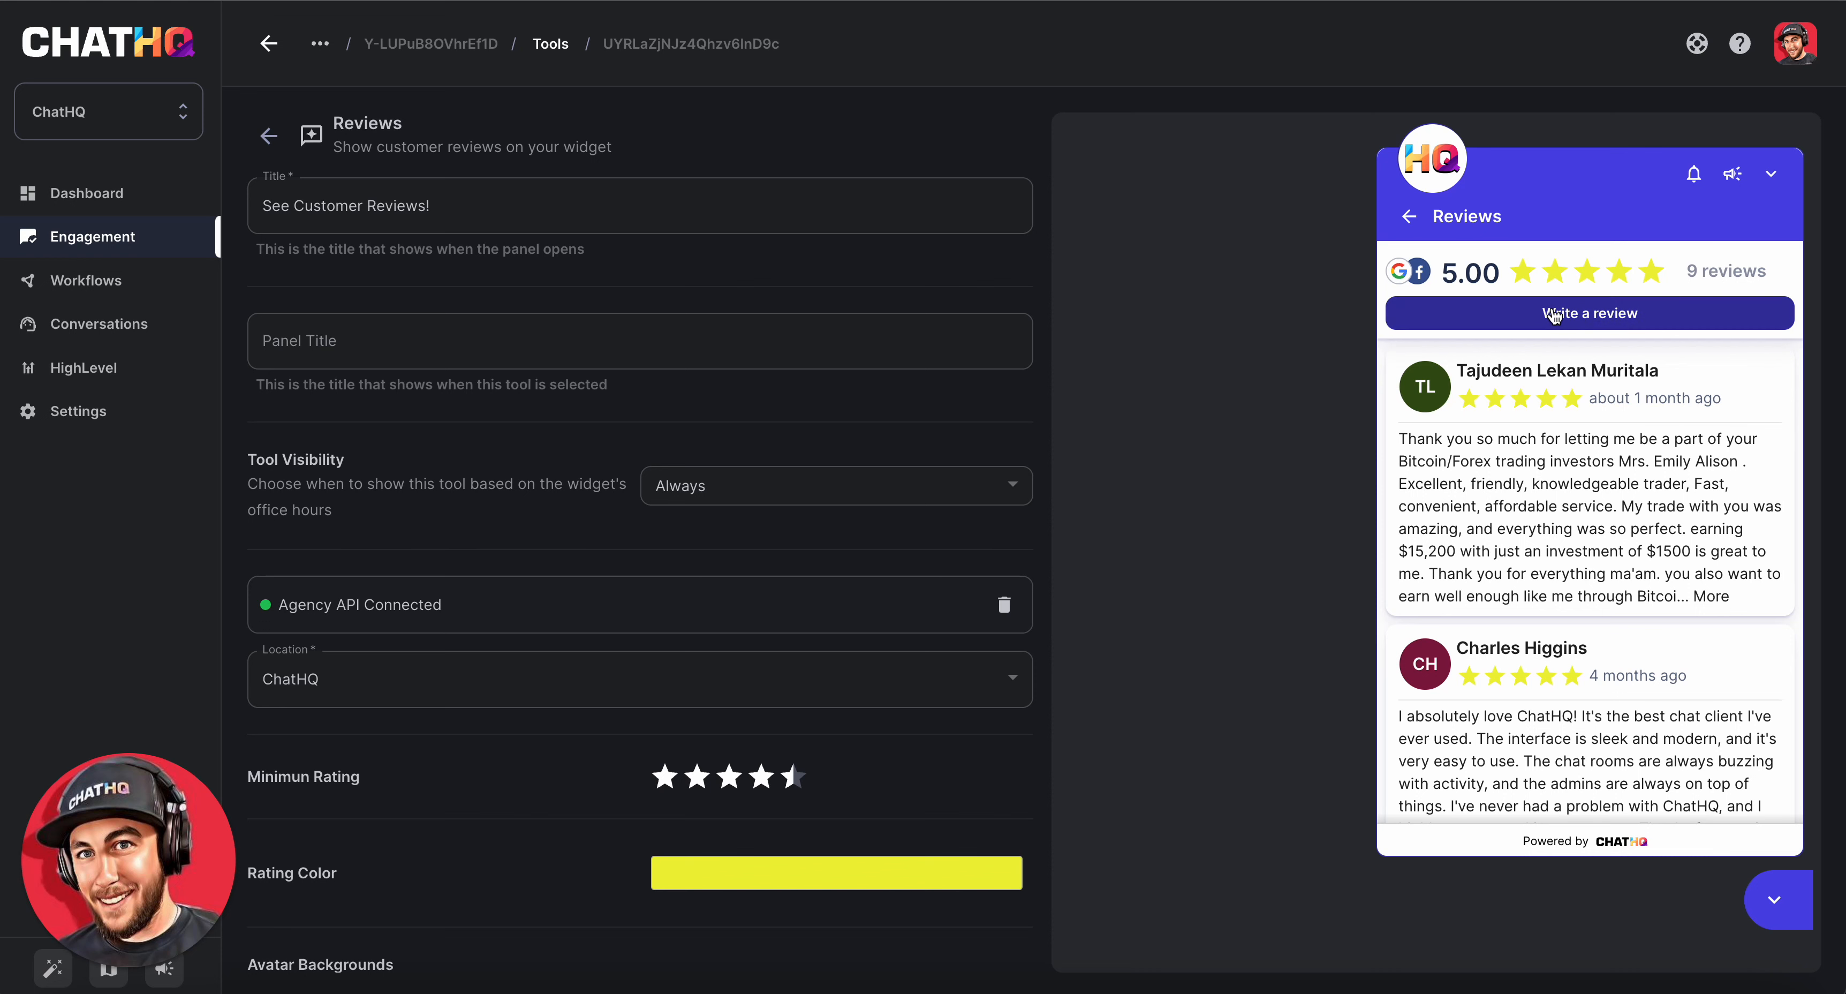
- Check the Google and Facebook options behind Write a review in the widget preview, and close them
click(1577, 317)
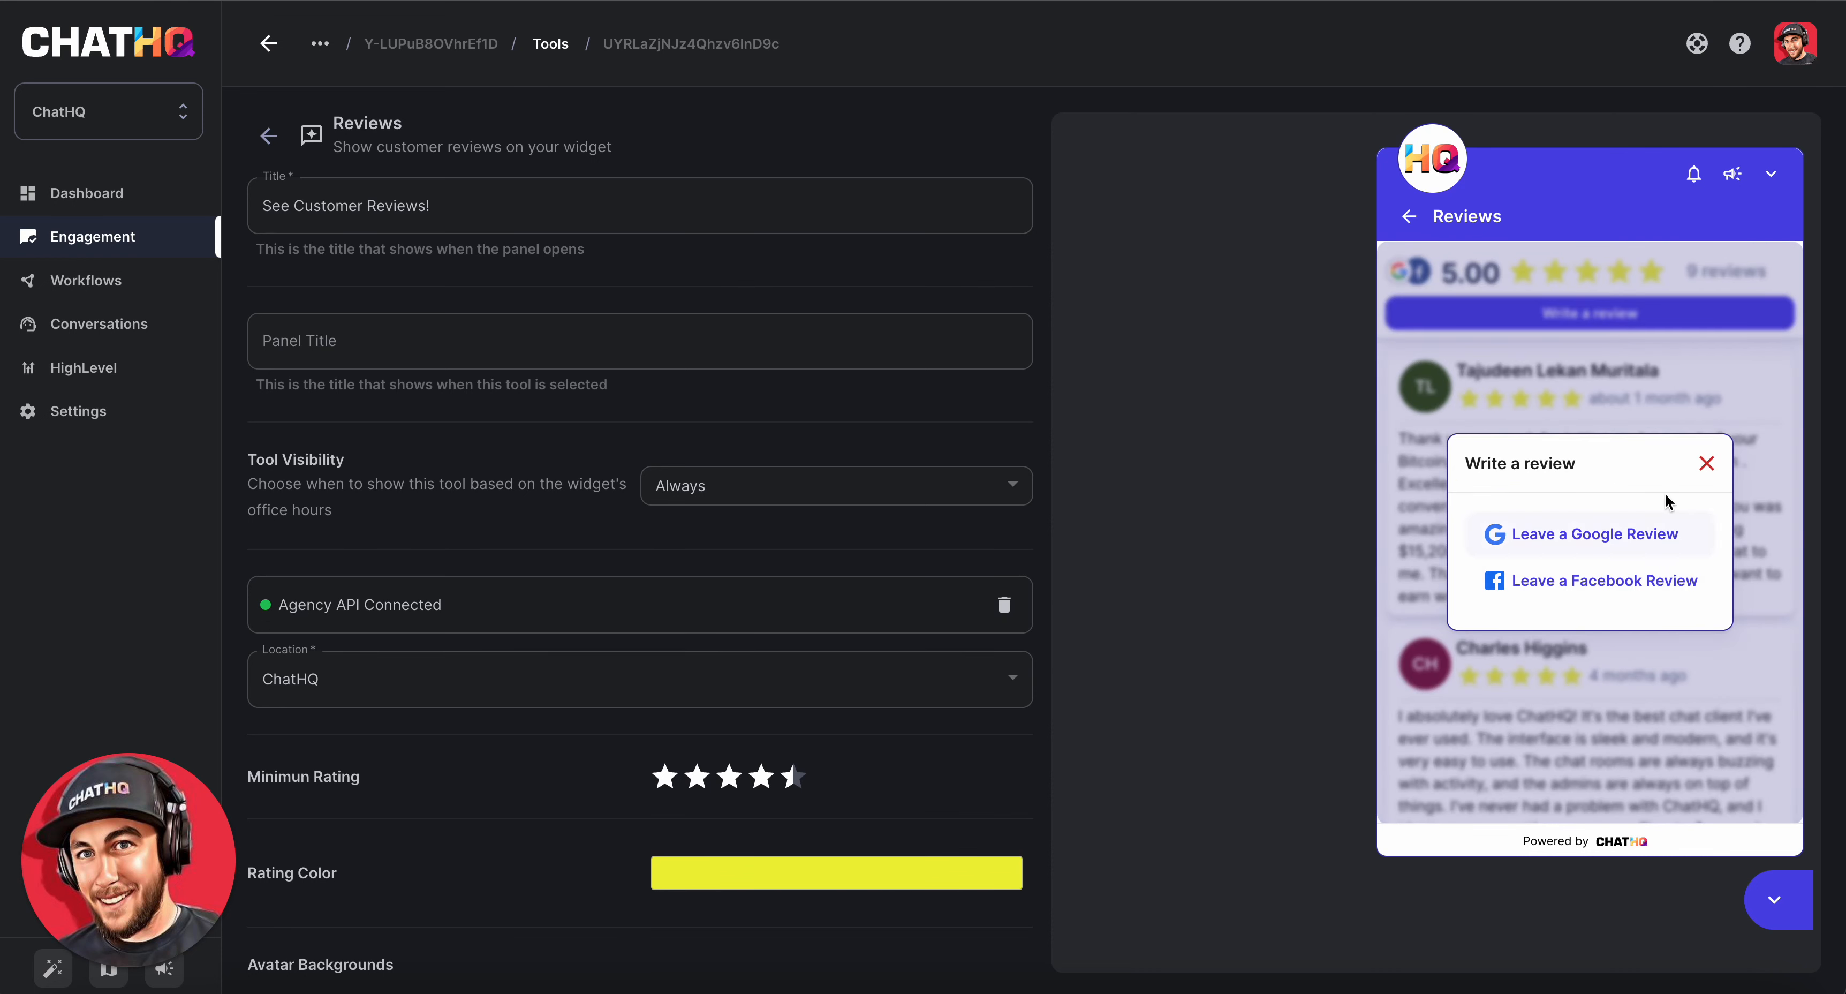
click(1704, 465)
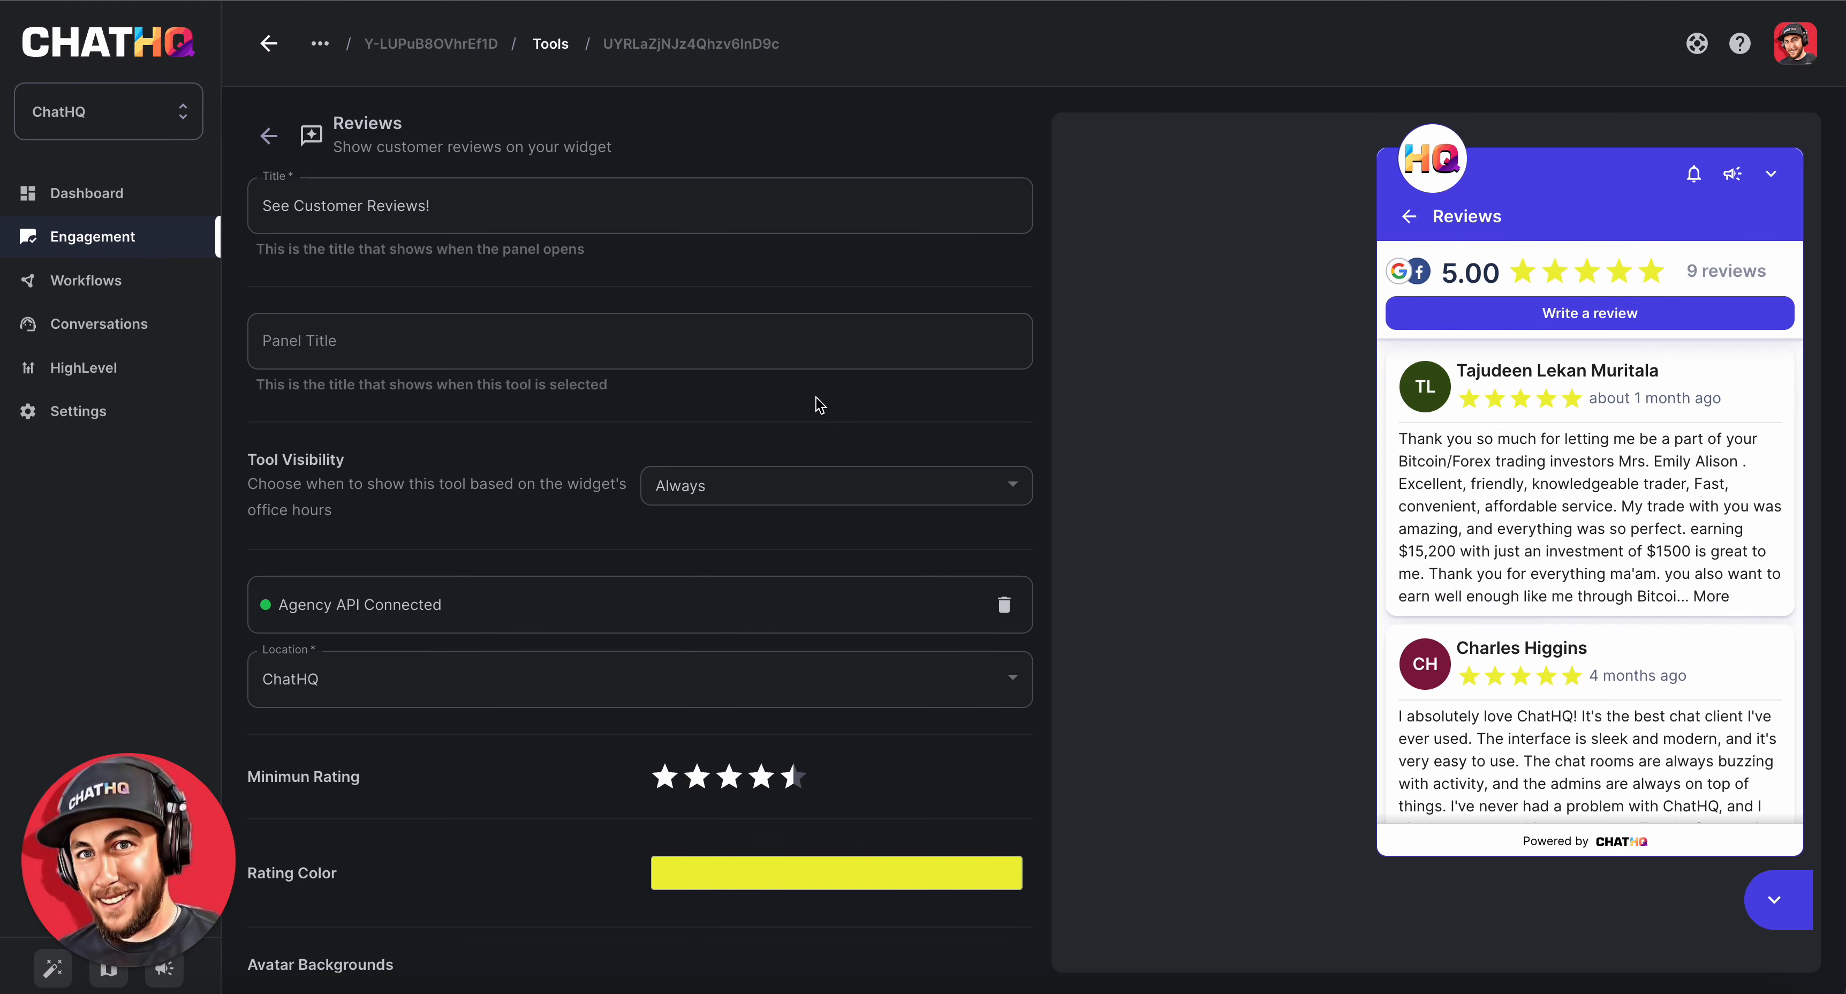
- Return to the widget's engagement tools and delete the See Customer Reviews! tool
click(258, 142)
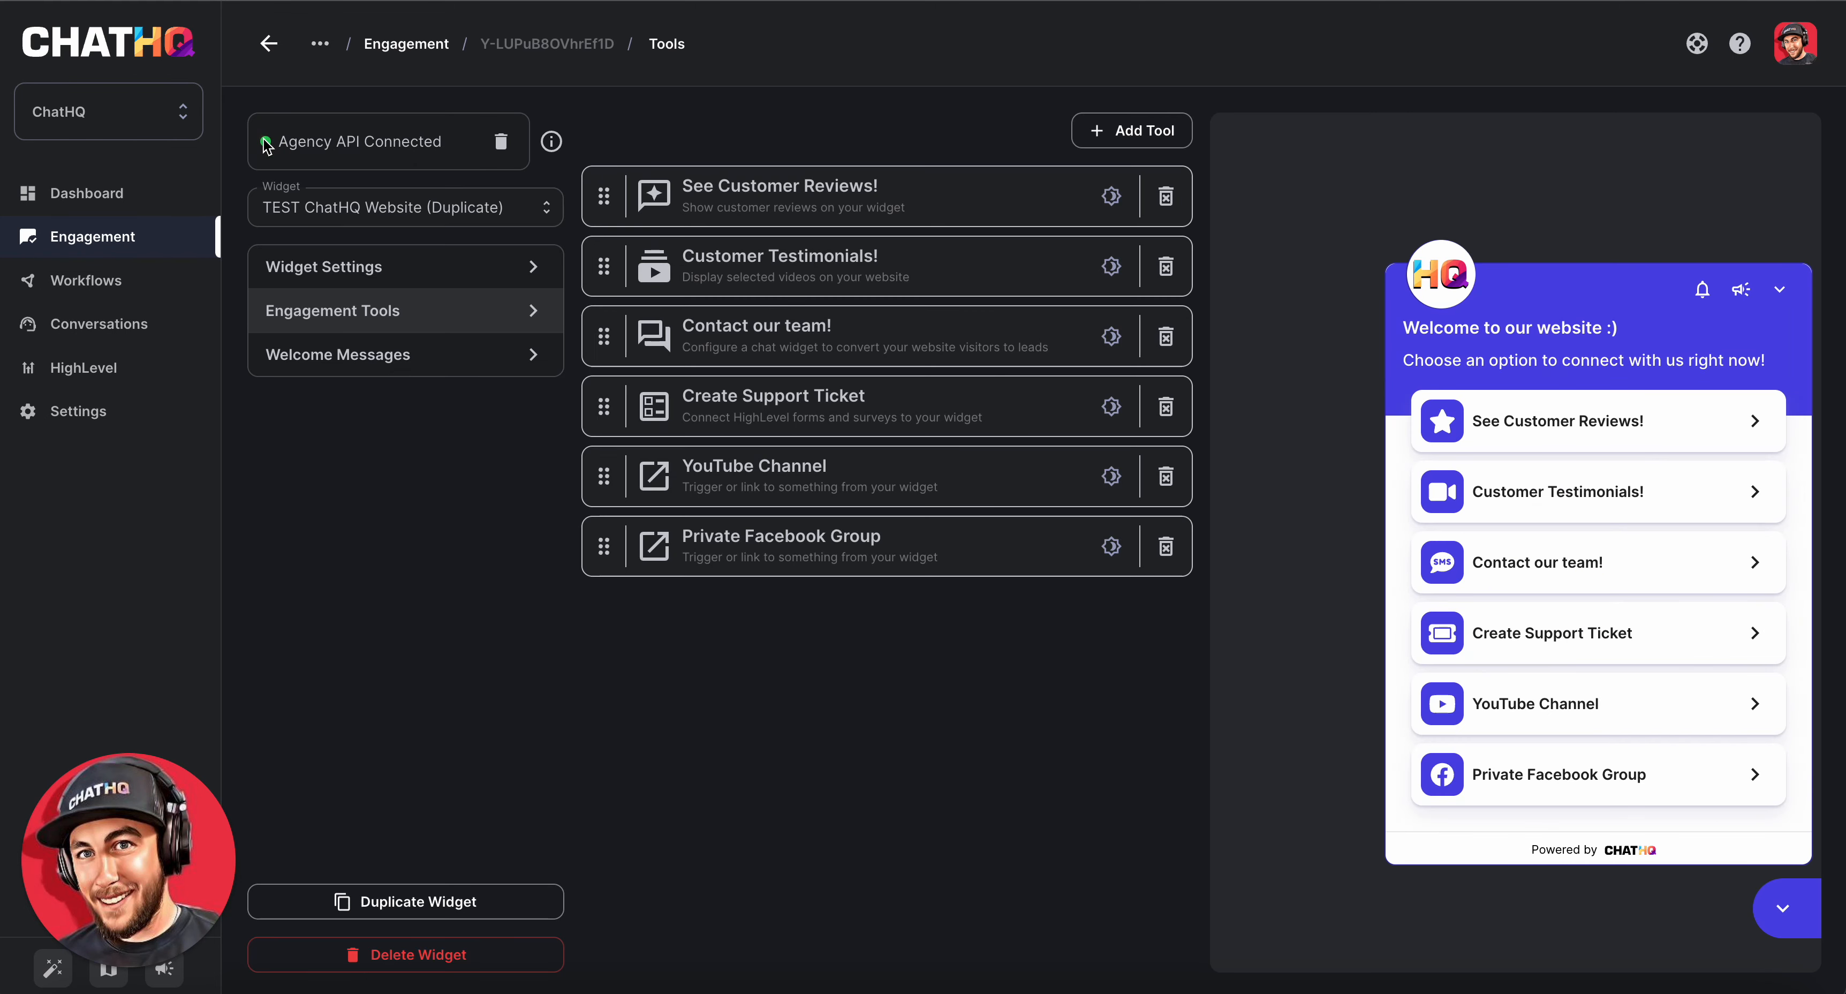
click(1141, 134)
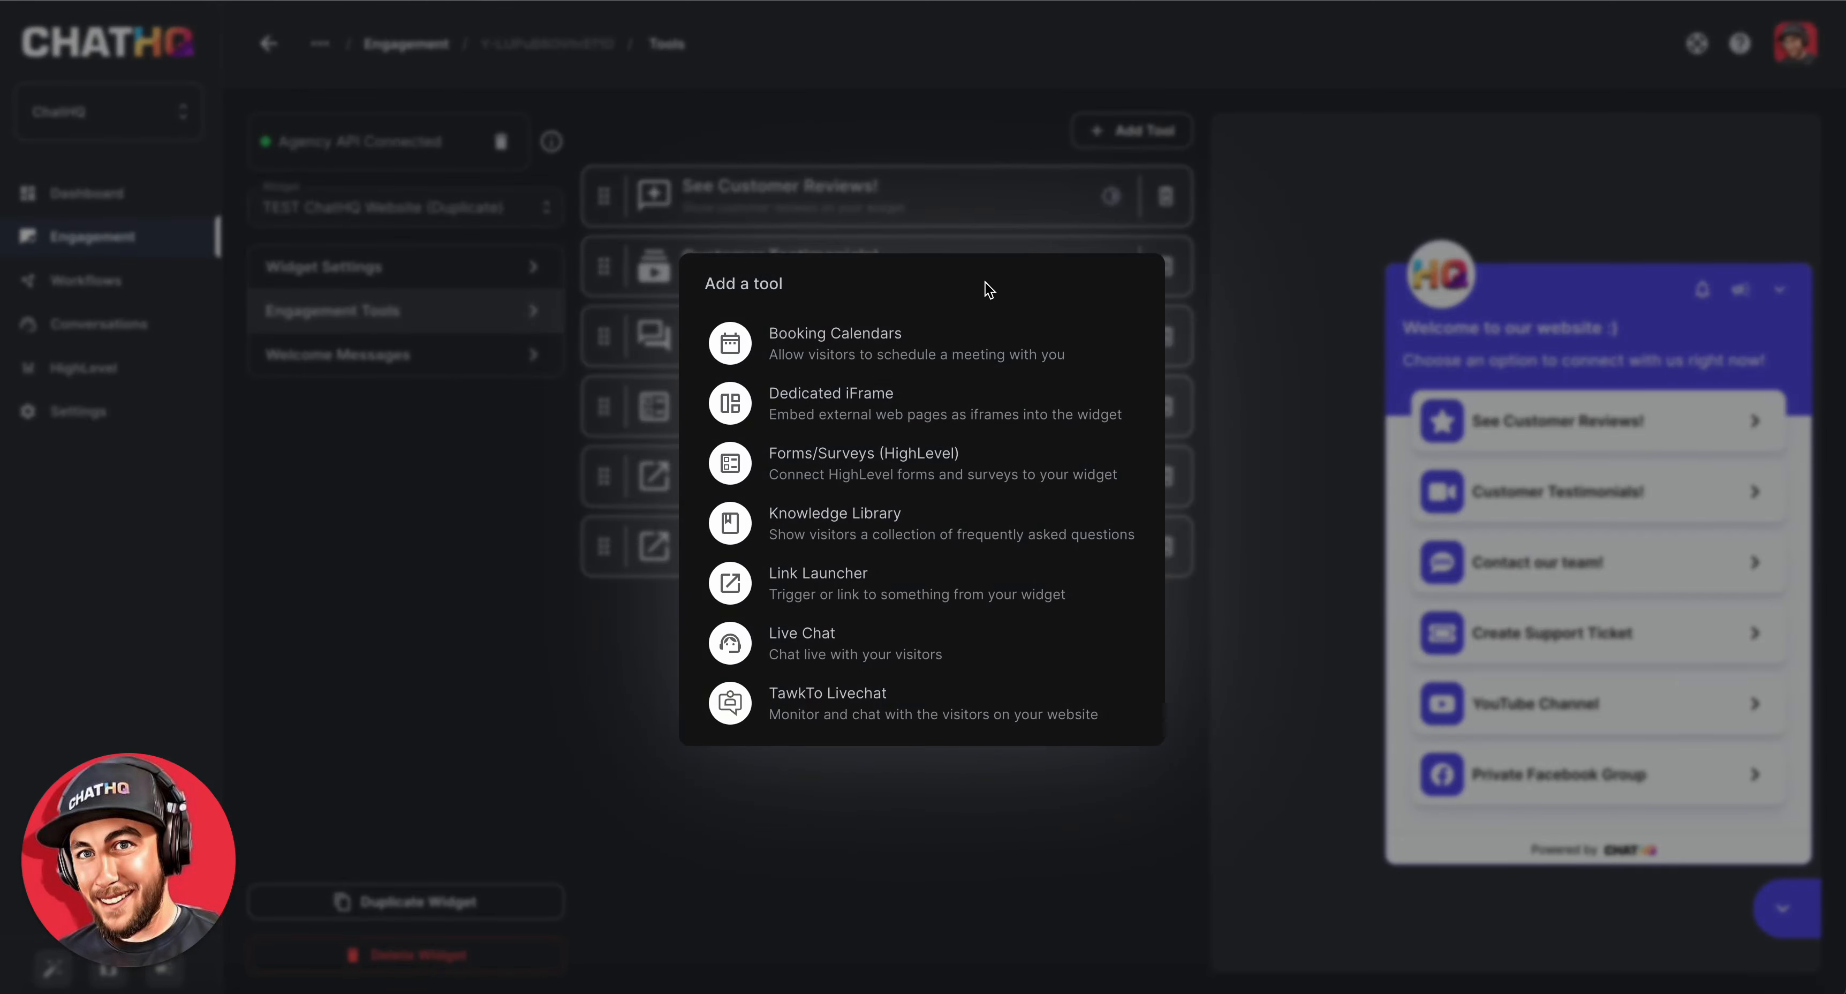
click(999, 136)
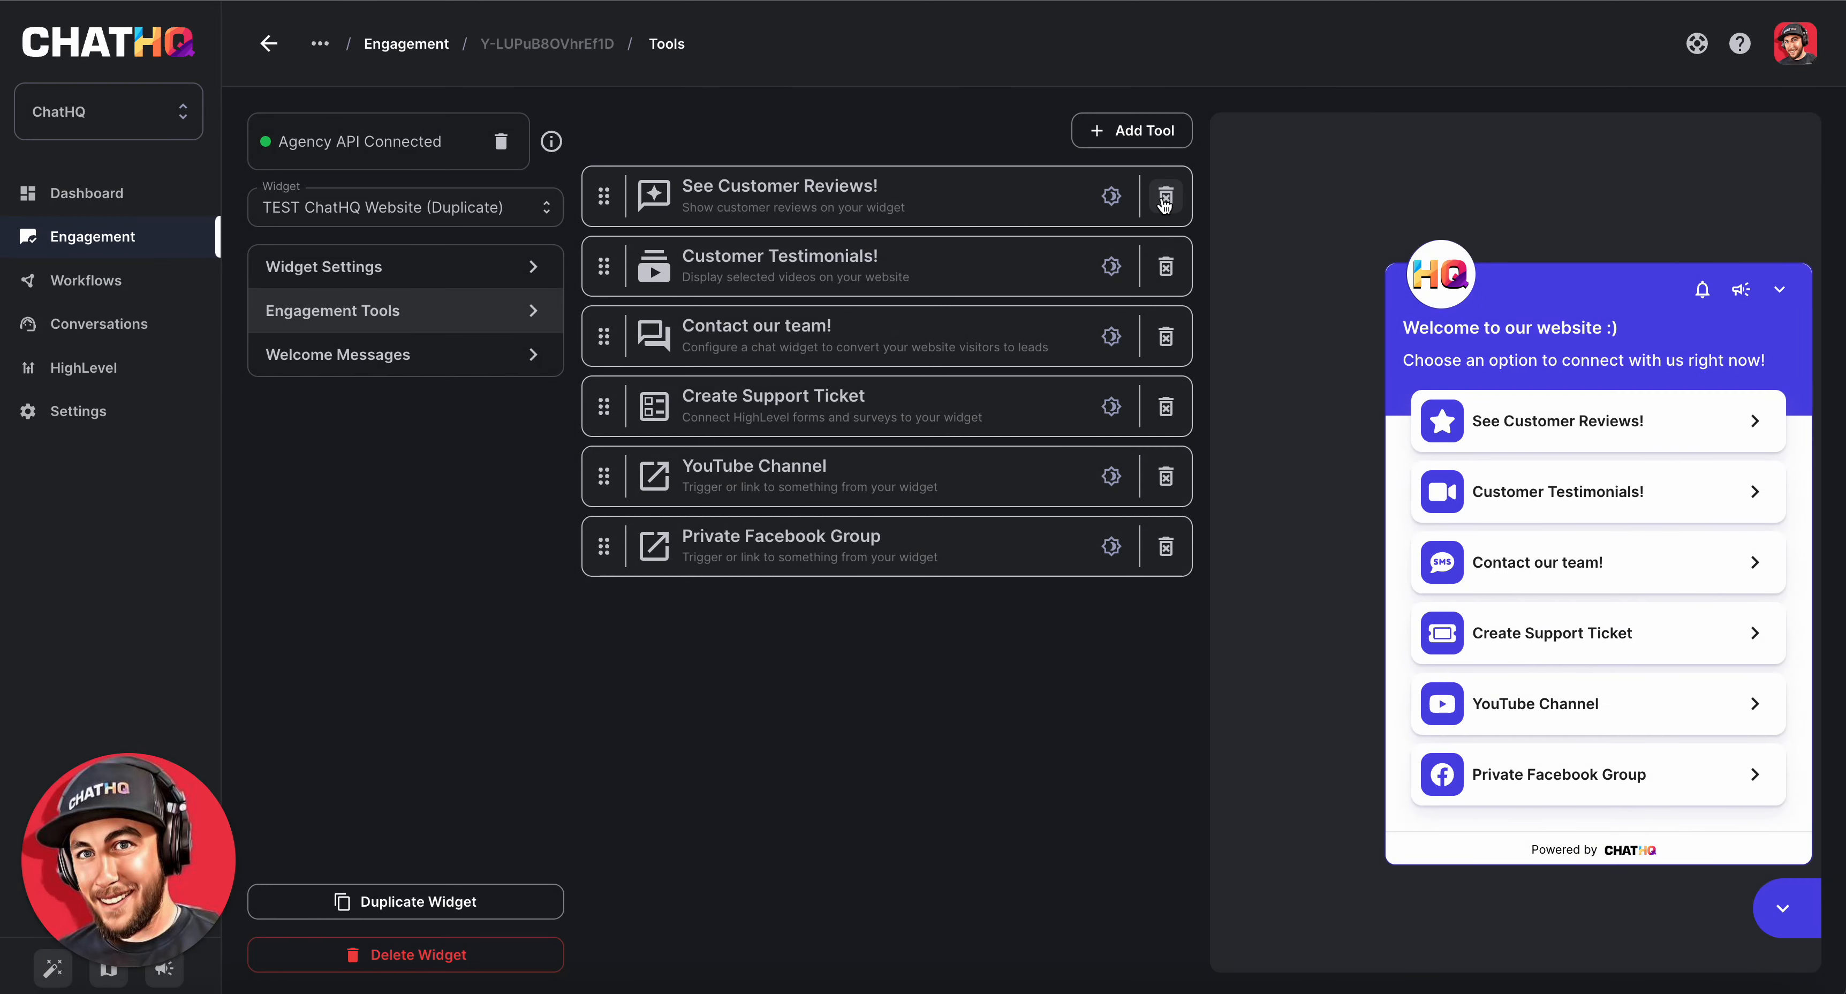
click(1166, 201)
click(1107, 558)
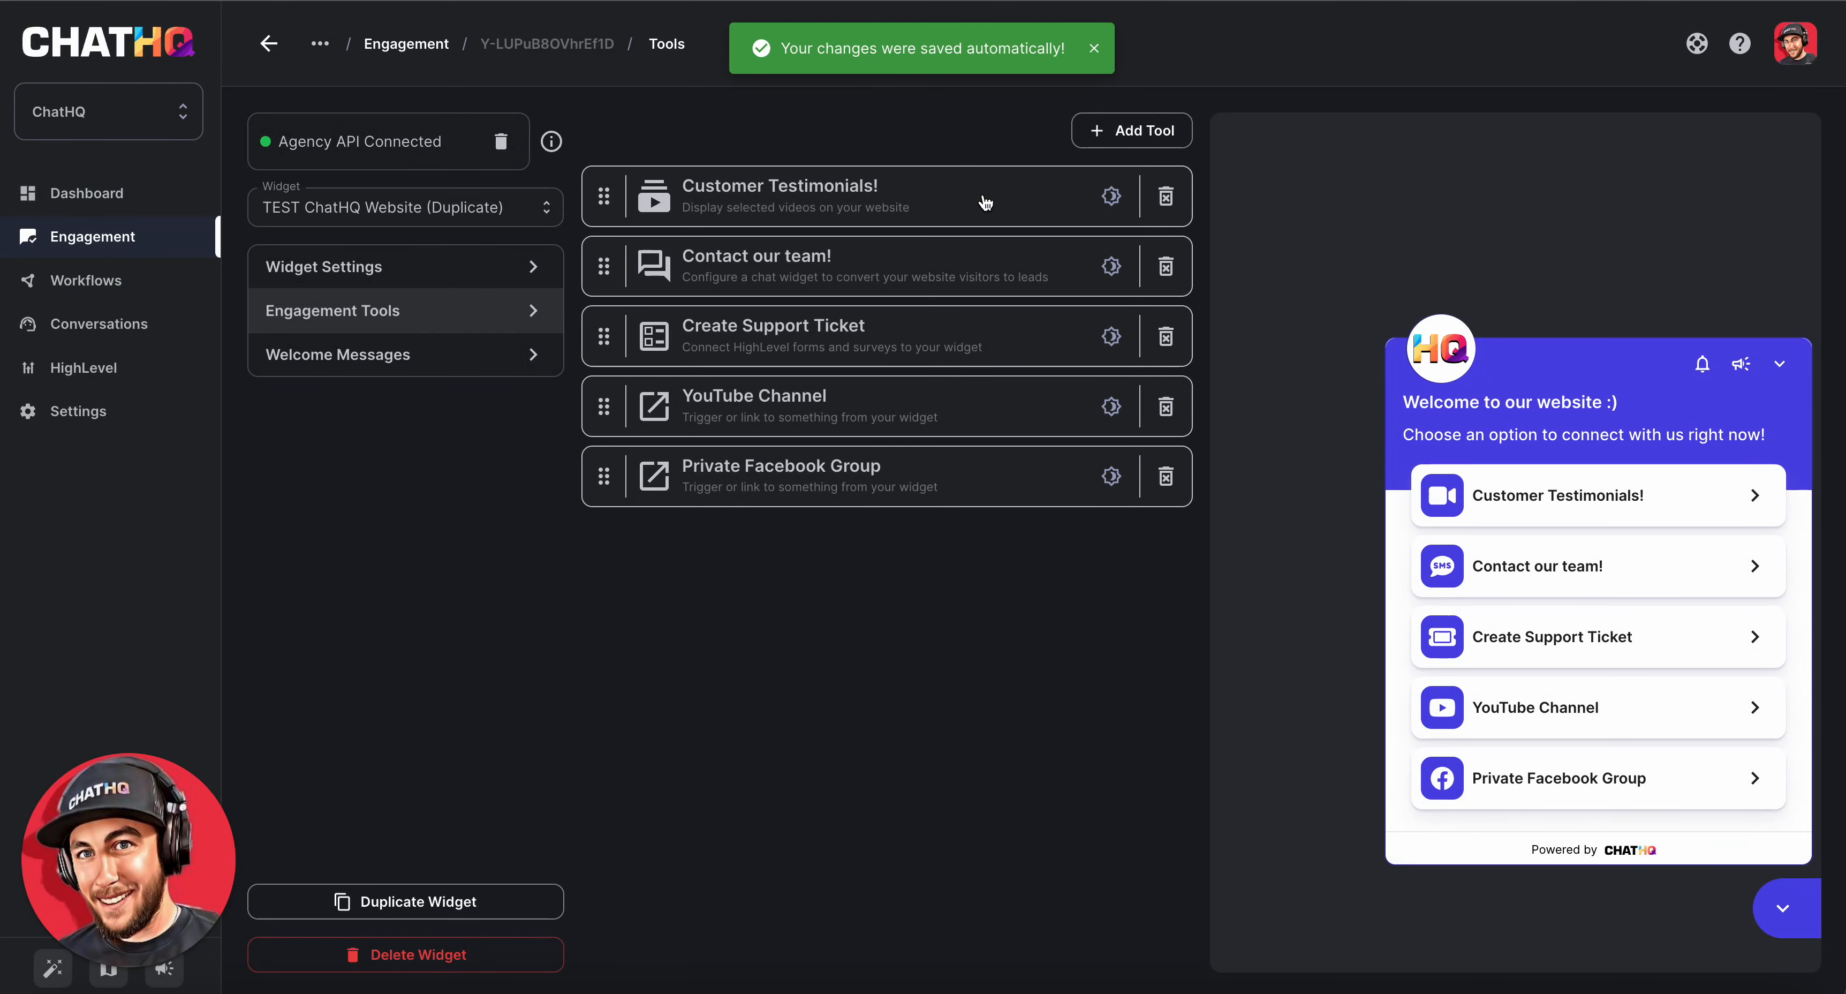
click(1094, 49)
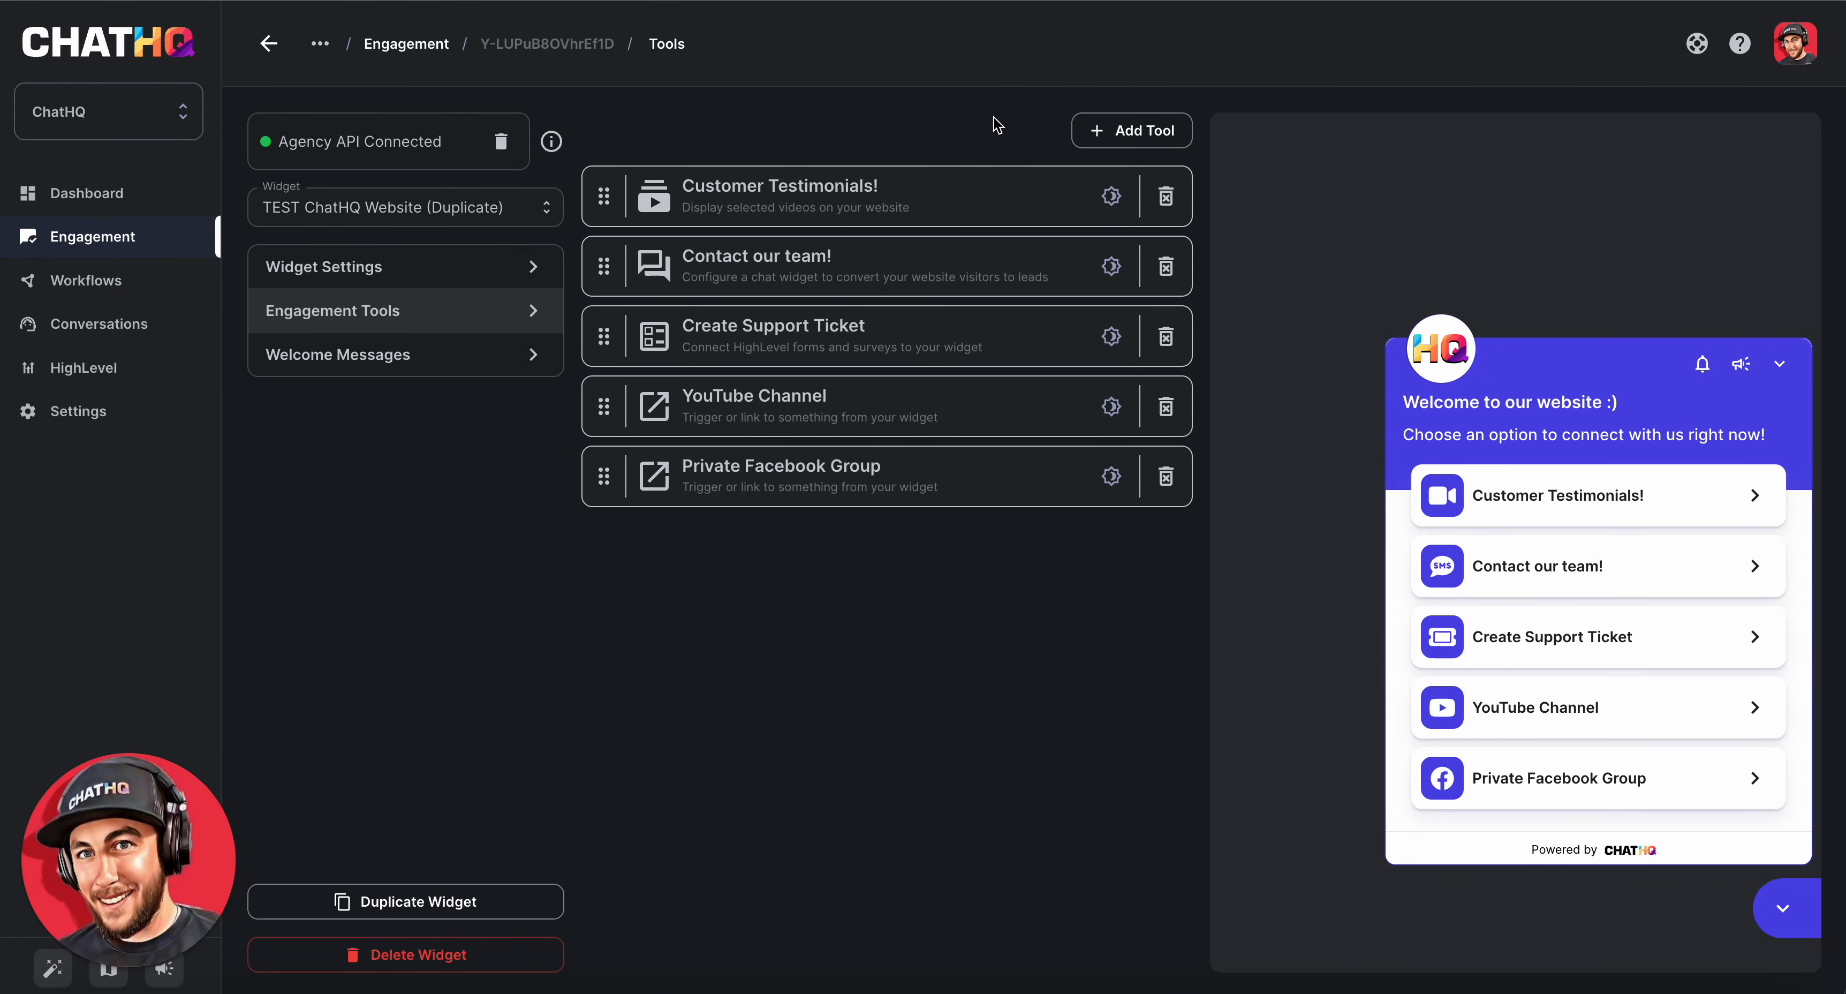
- Add a new Reviews tool to the widget and open its settings
click(1116, 136)
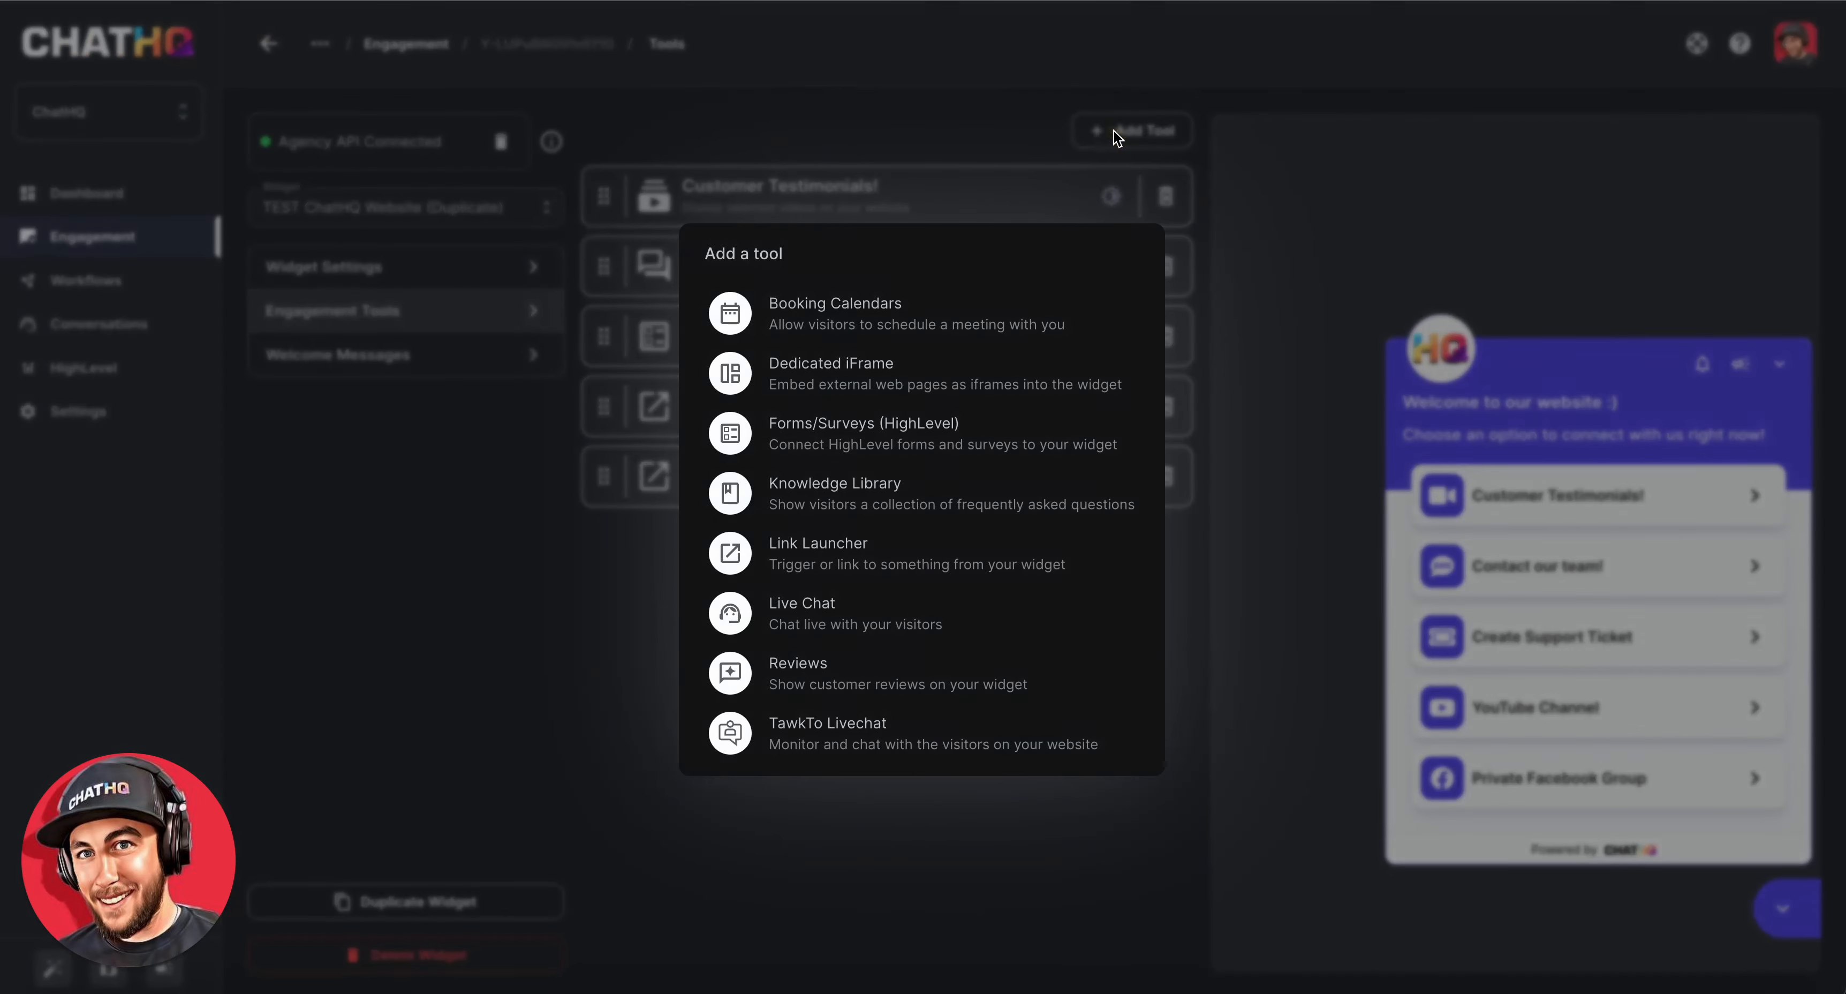
click(872, 702)
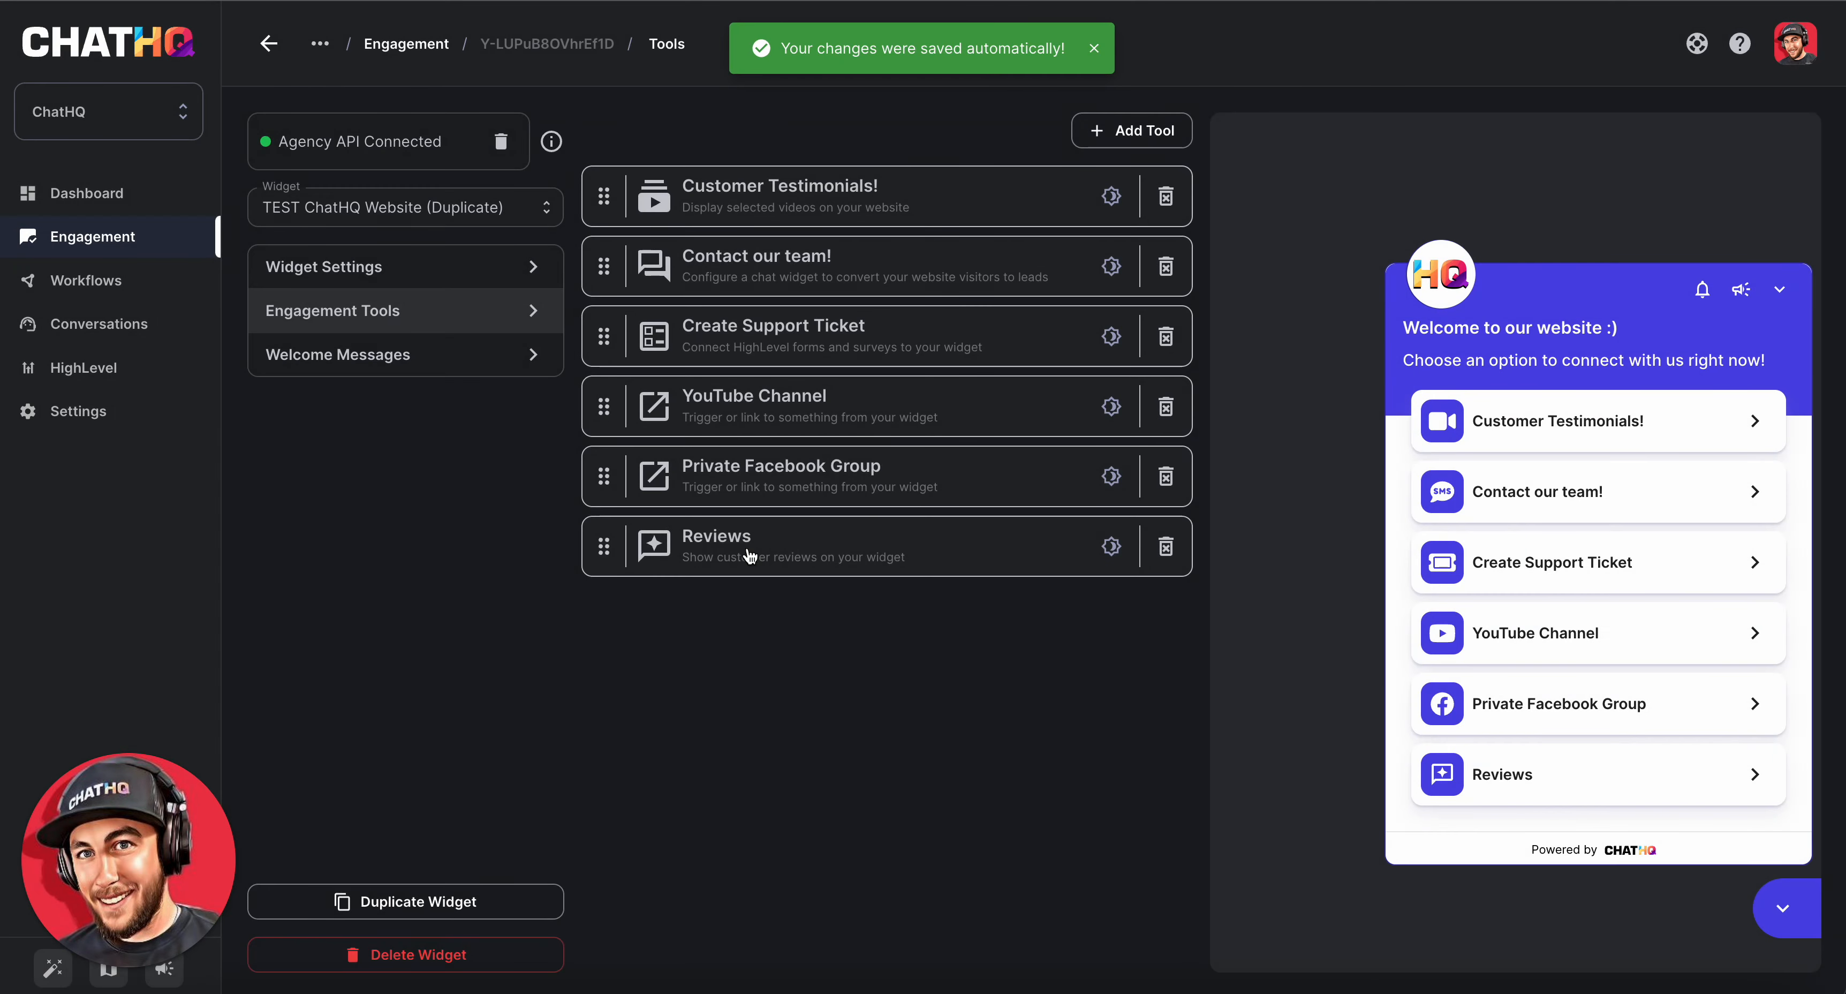
click(748, 552)
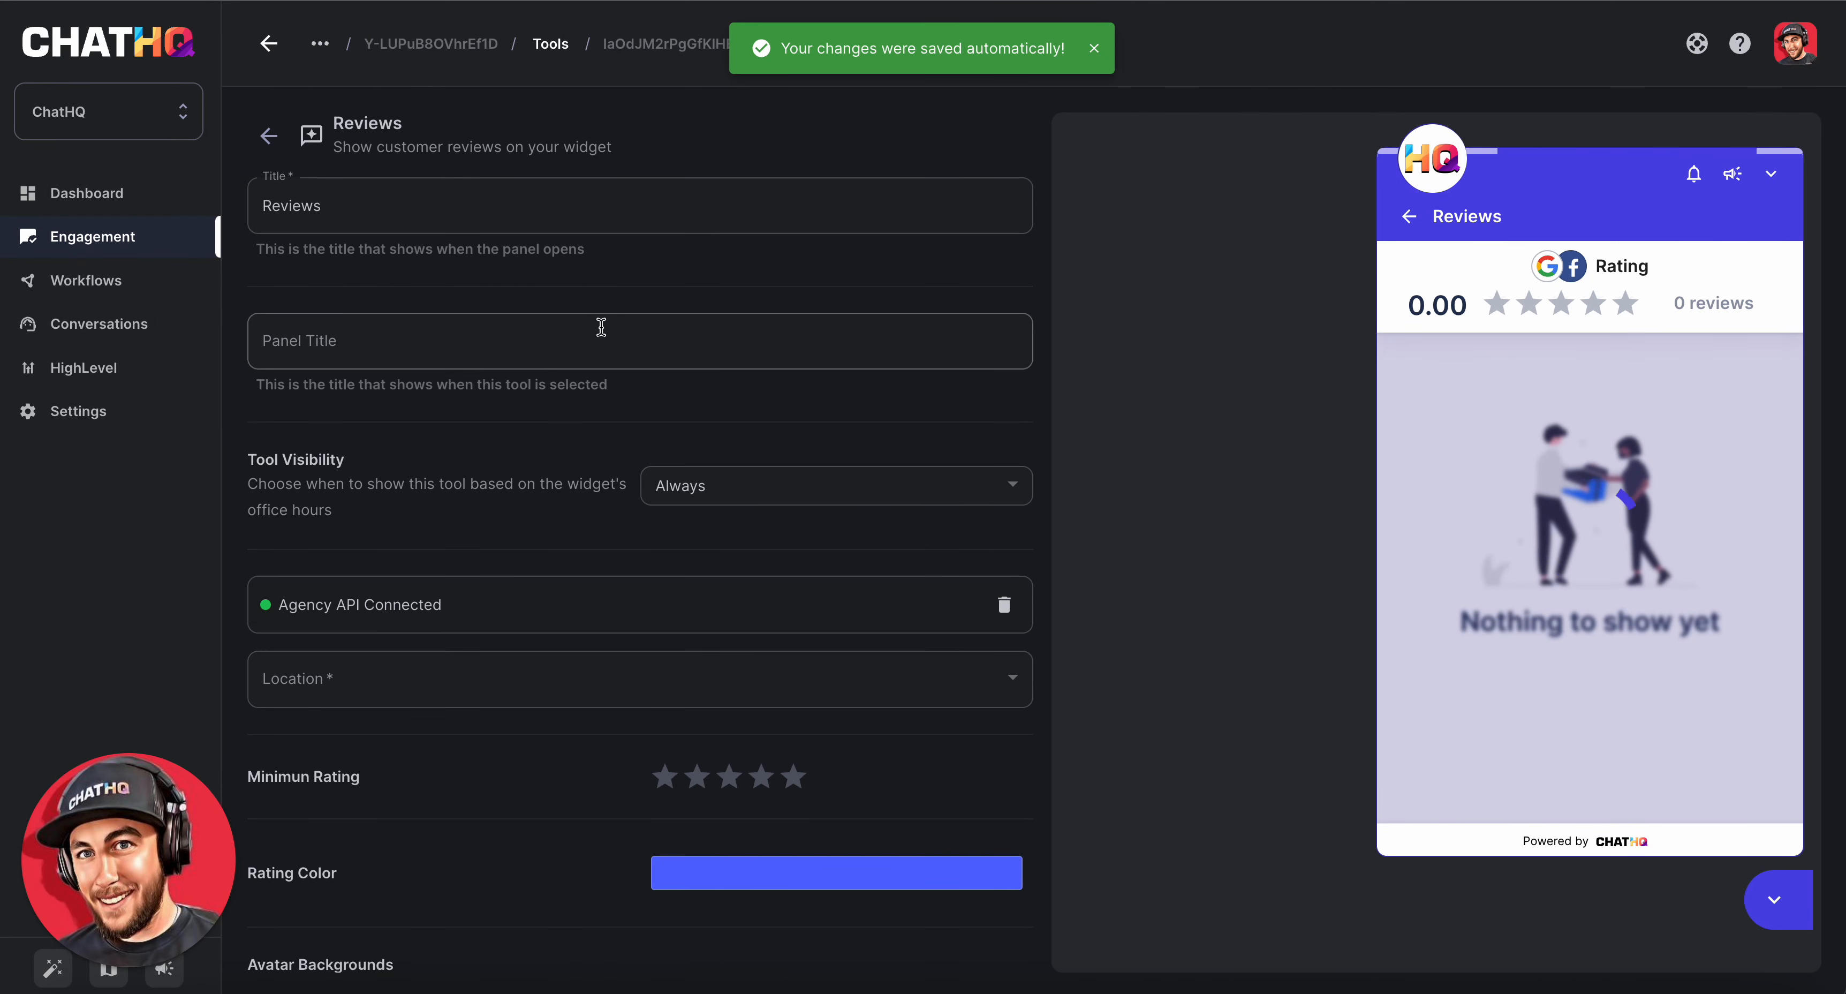
- Set the Reviews tool's title to "Check out our customer reviews!"
click(371, 210)
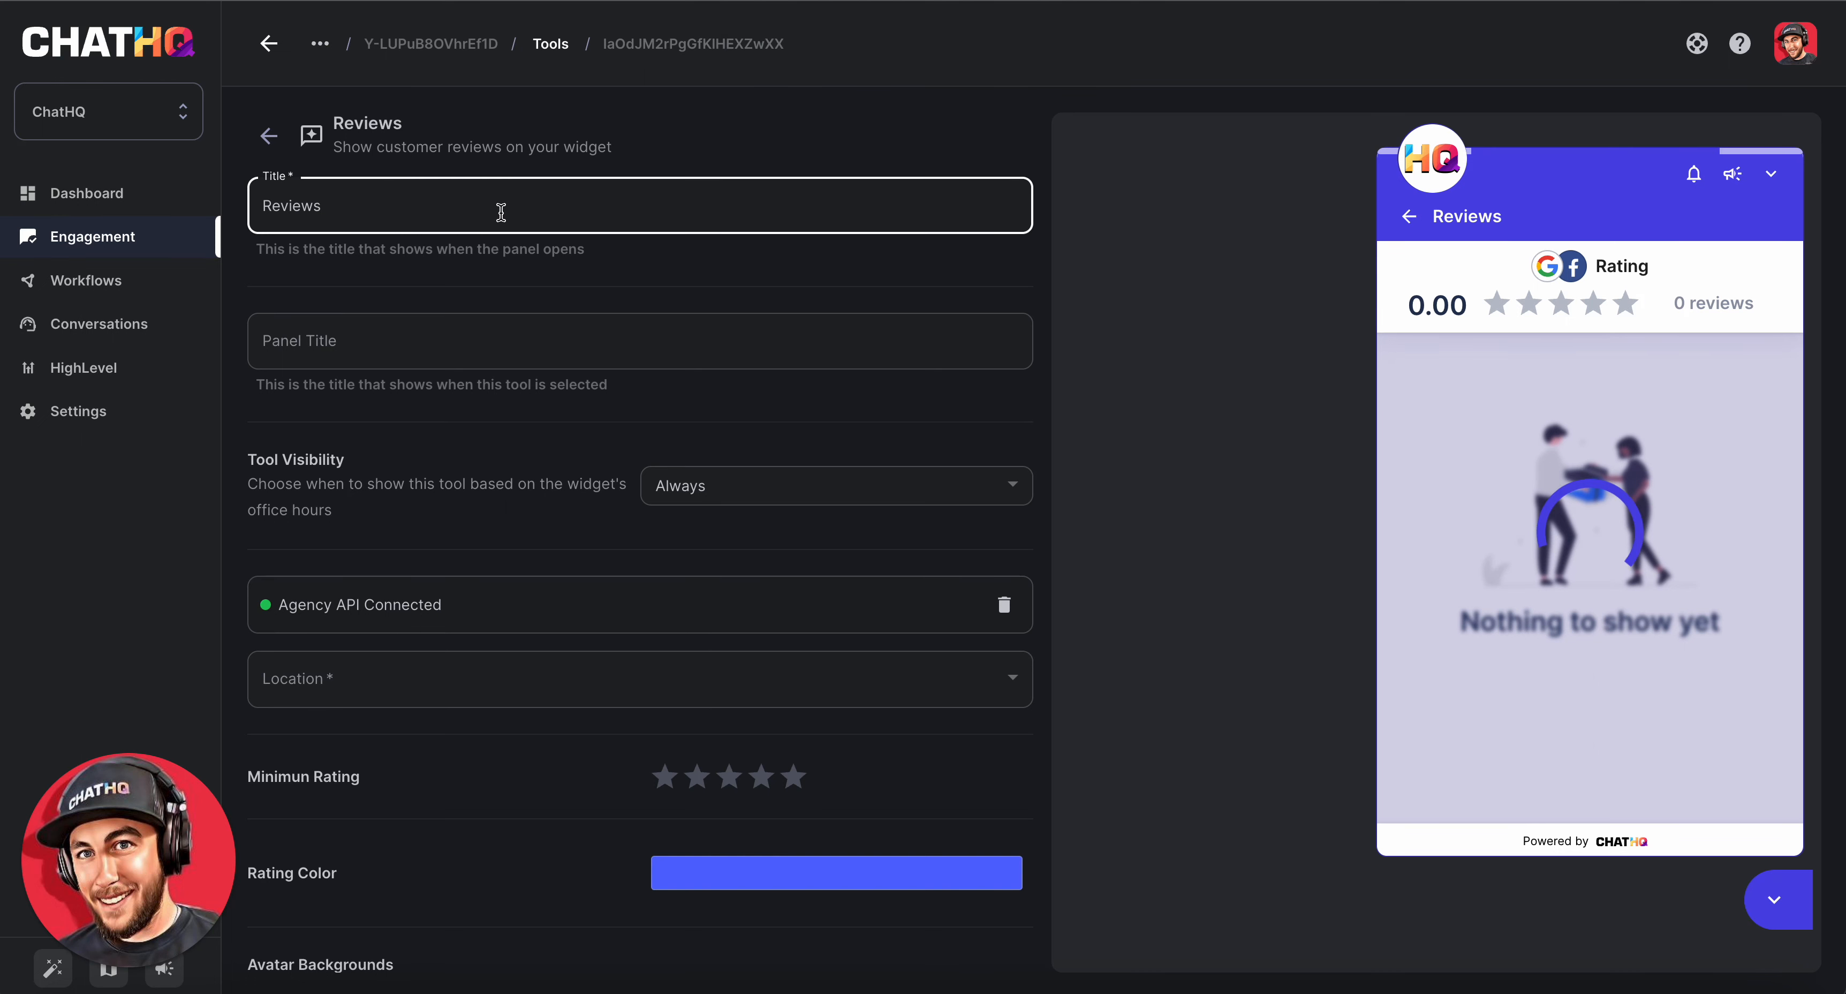
key(ctrl+a)
text(C)
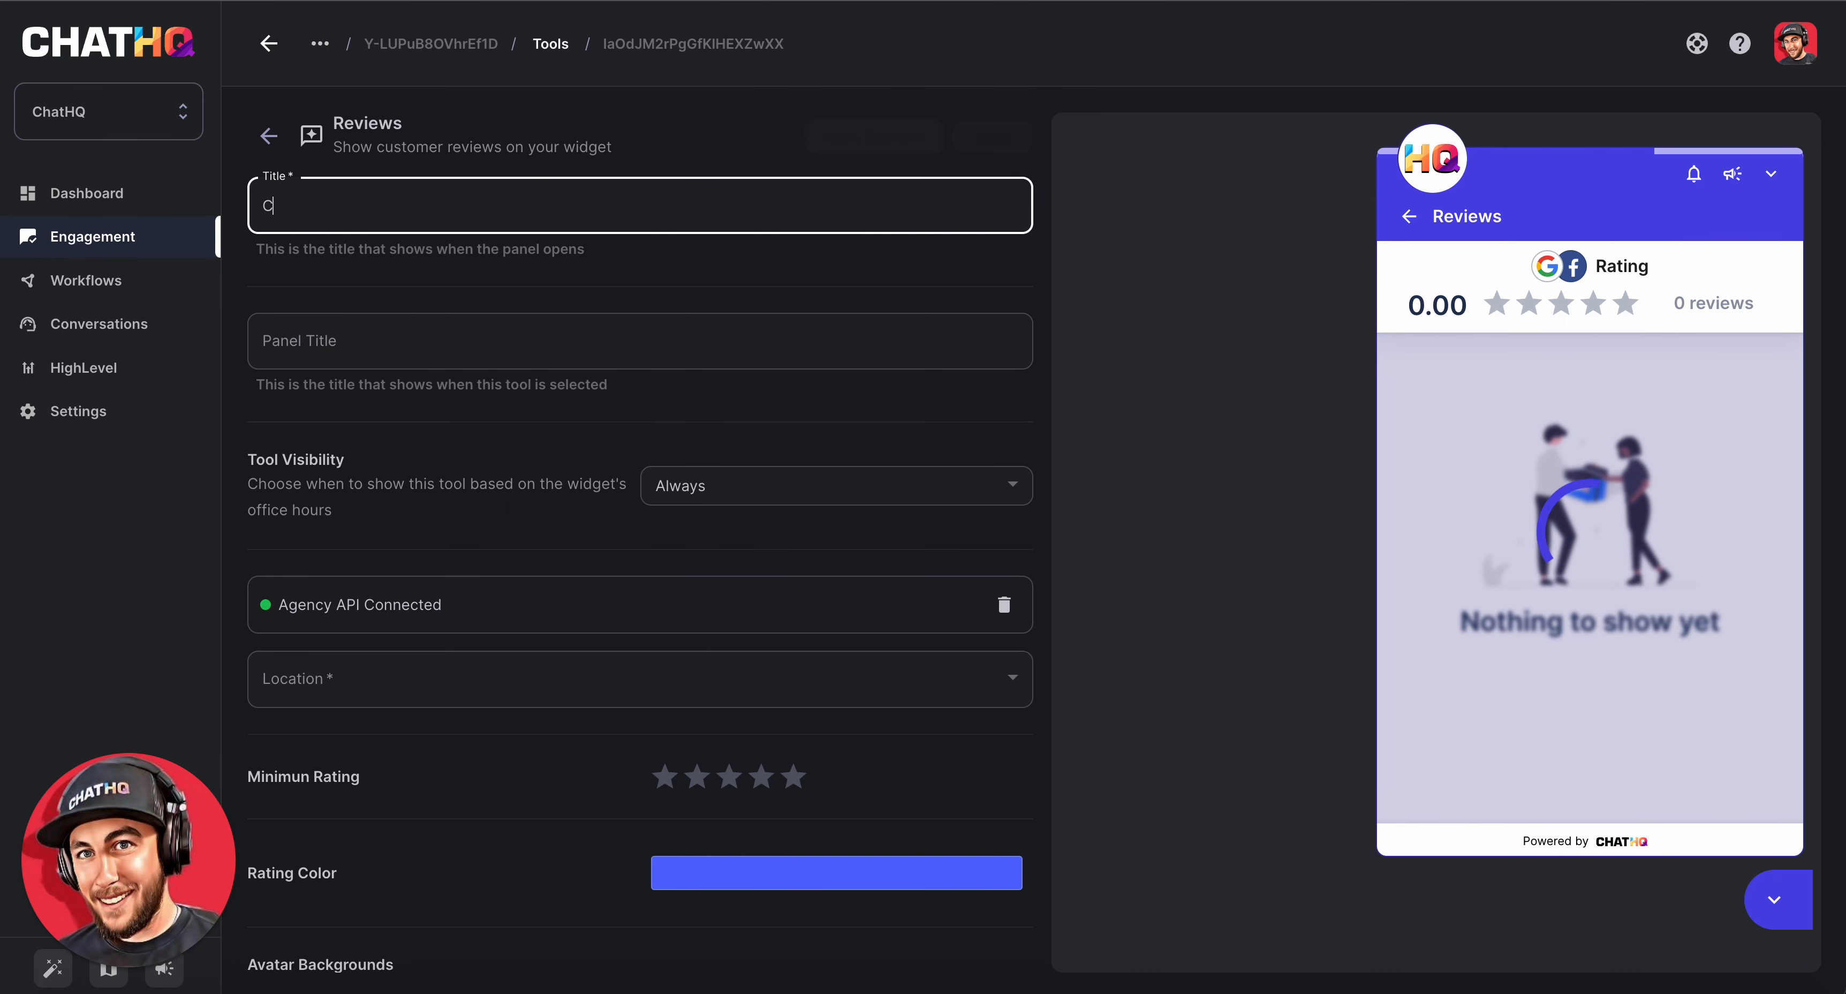
text(heck ou)
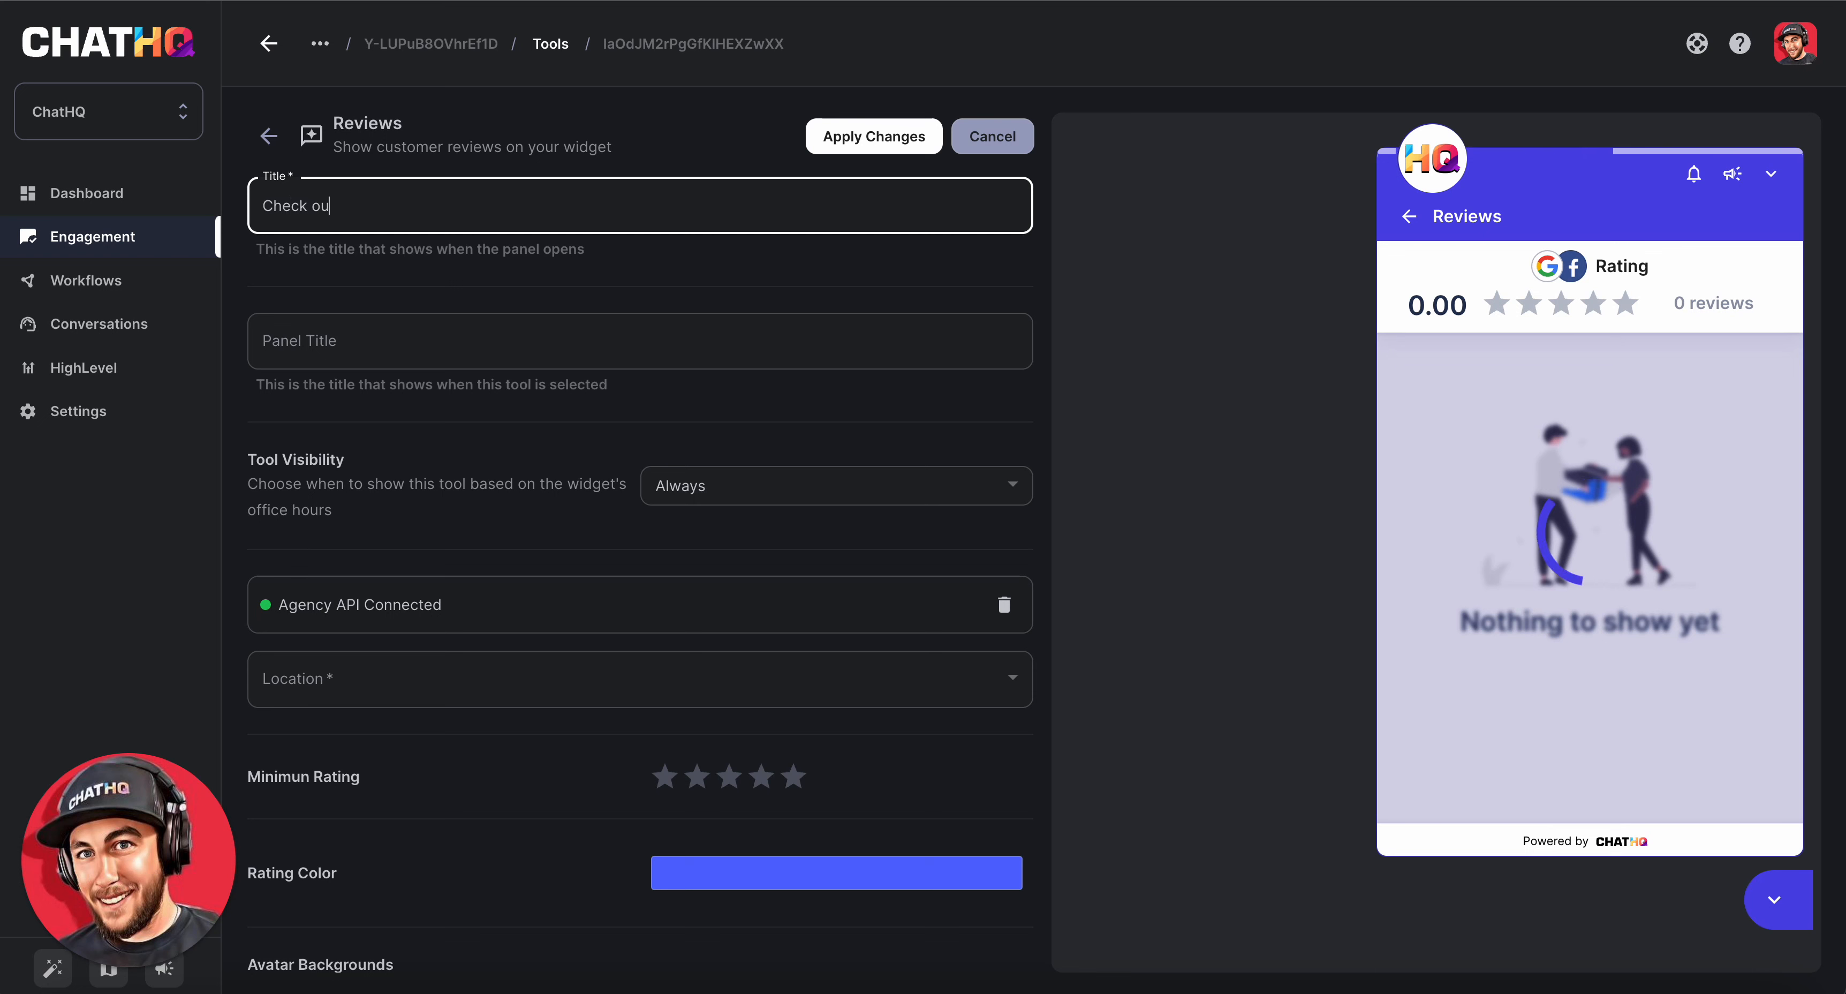
text(t our )
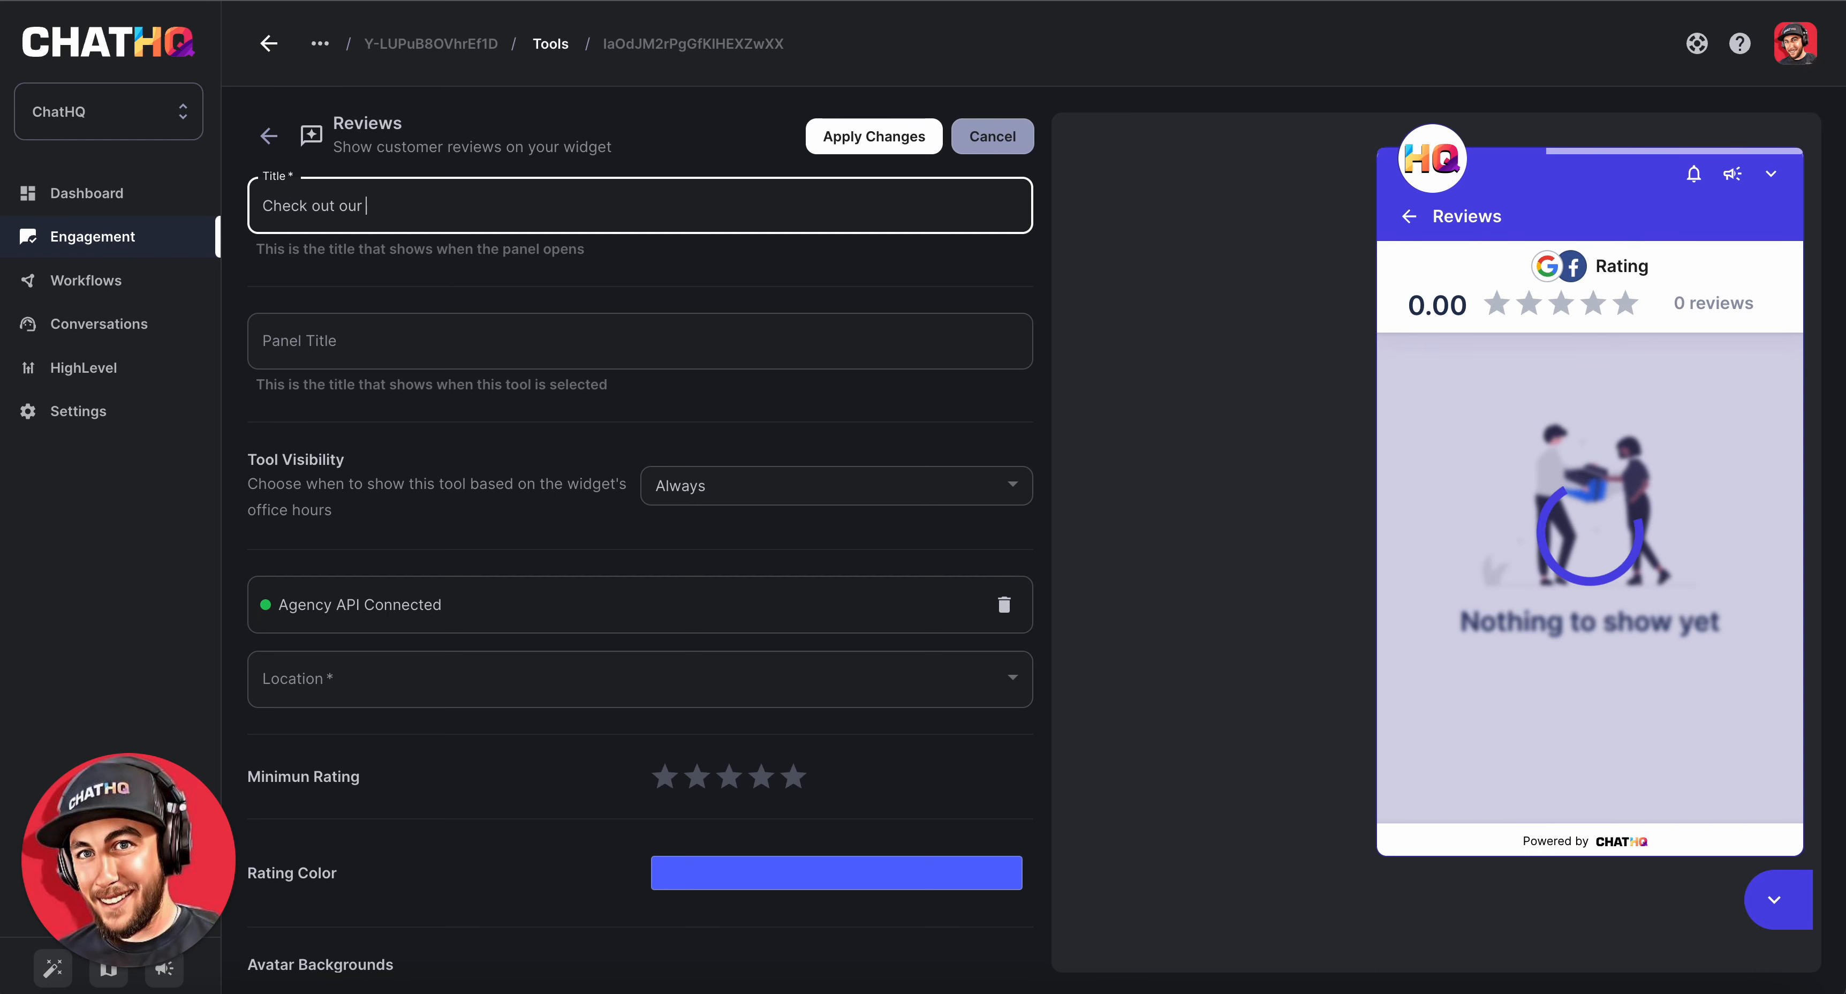
text(customer reviews!)
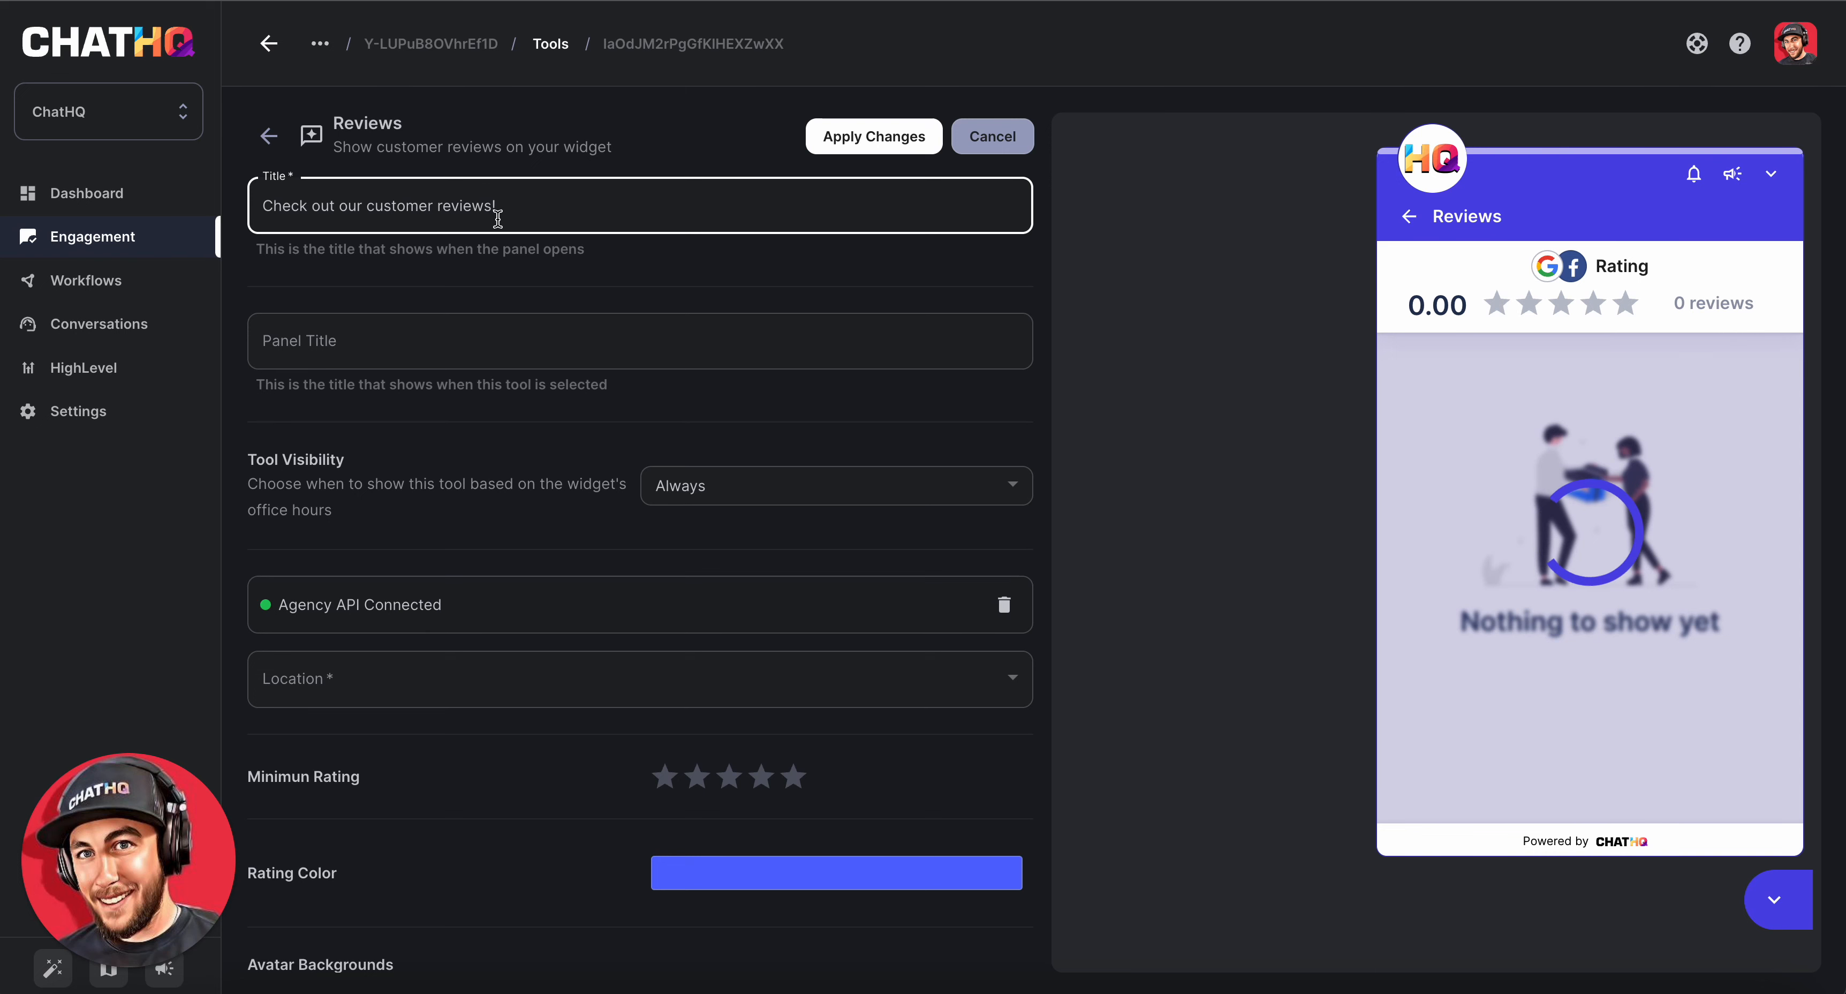
- Copy the title "Check out our customer reviews!" into the Panel Title
key(ctrl+a)
key(ctrl+c)
click(350, 342)
key(ctrl+v)
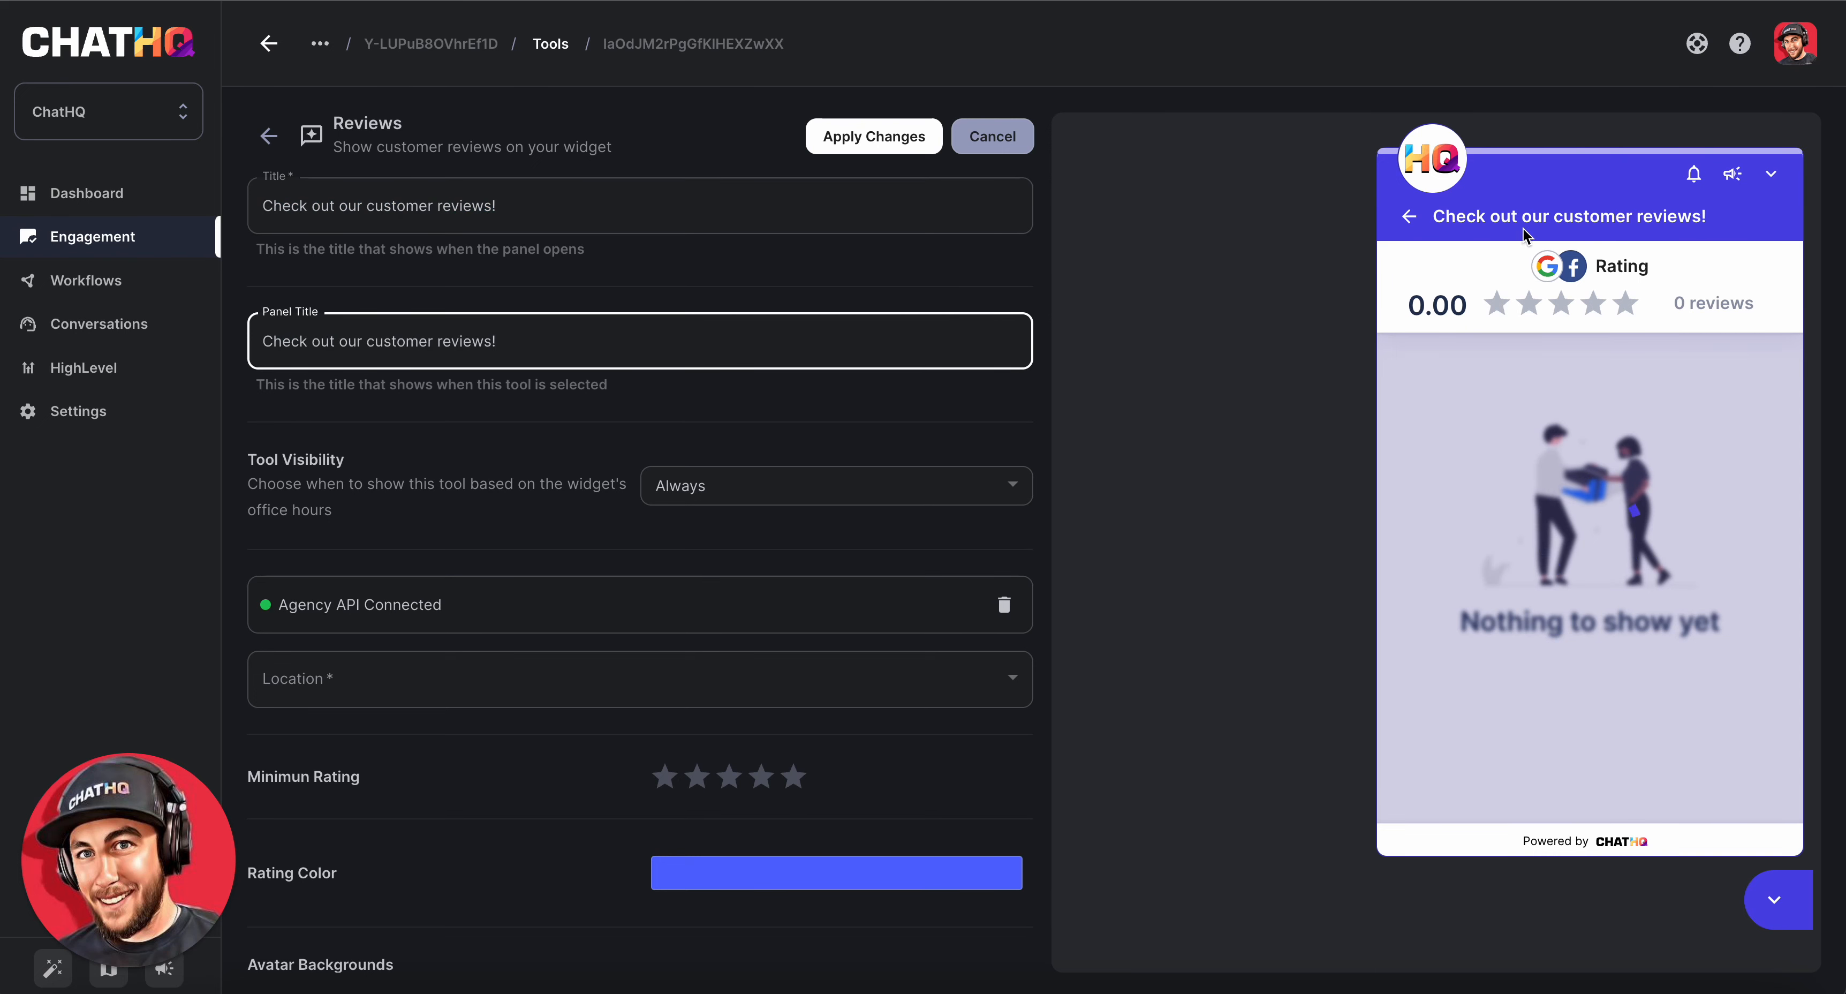
- Look through the available Tool Visibility options for the Reviews tool
scroll(662, 459, down, 1)
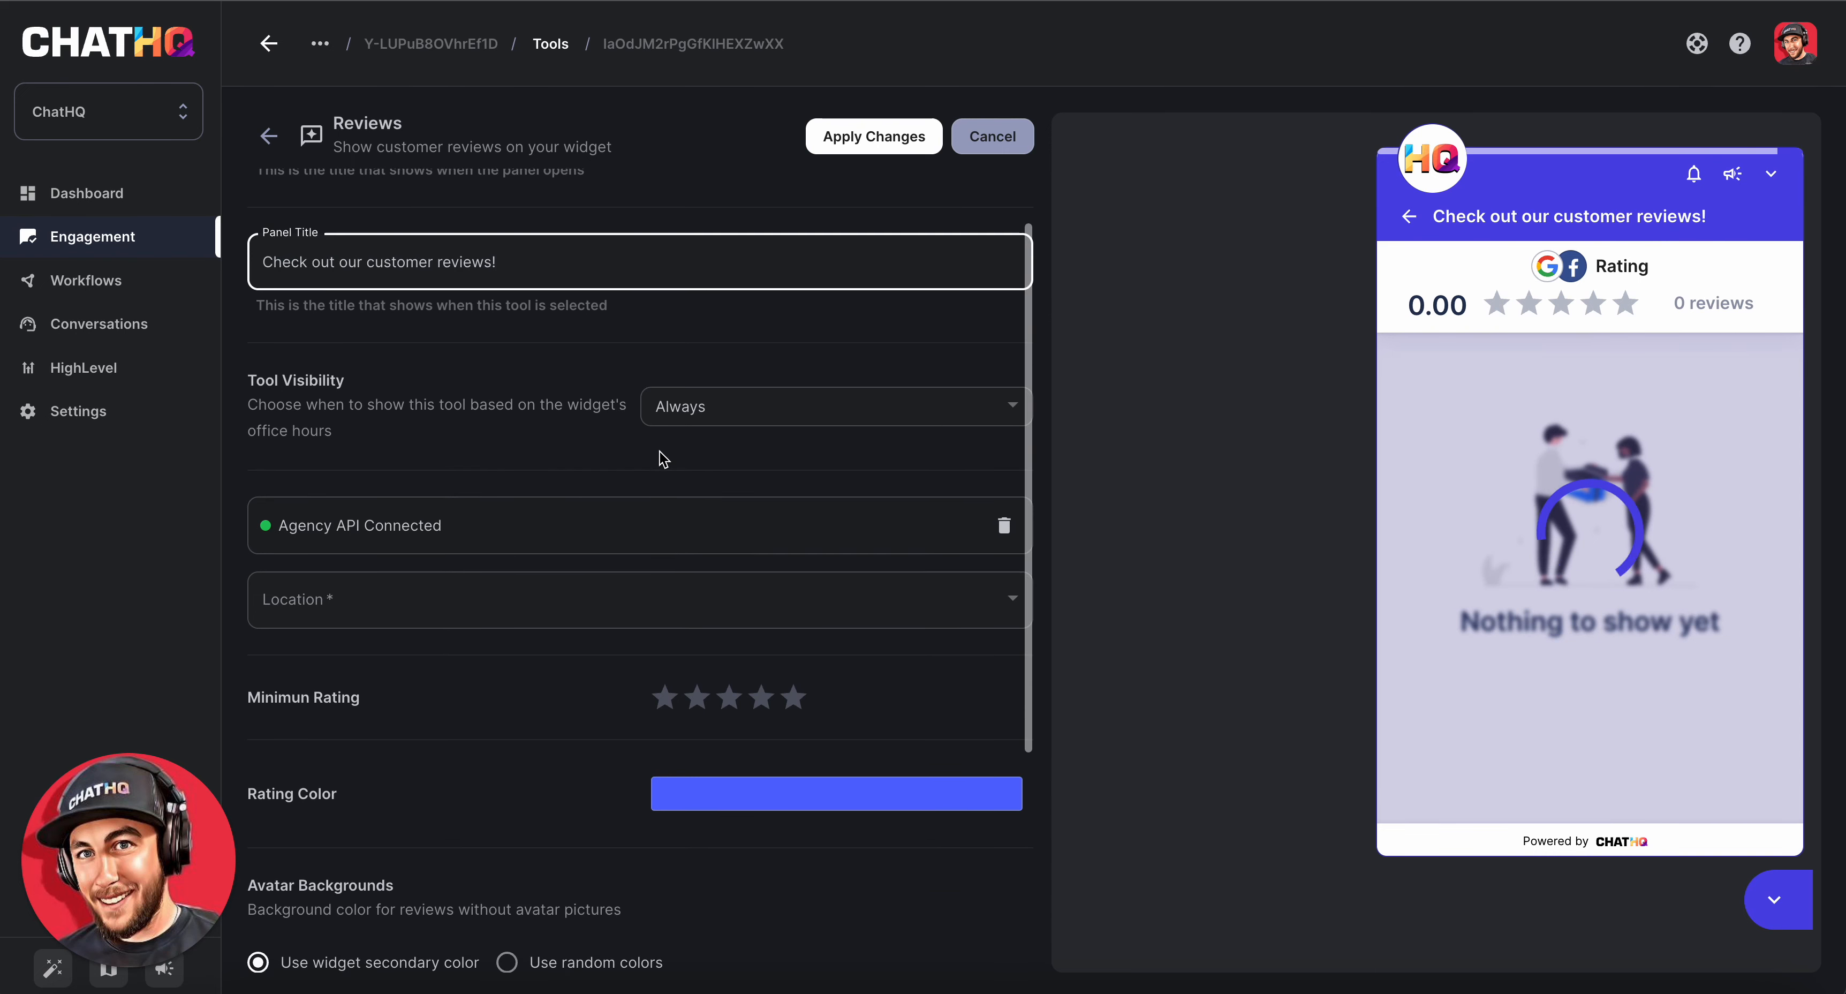
click(714, 418)
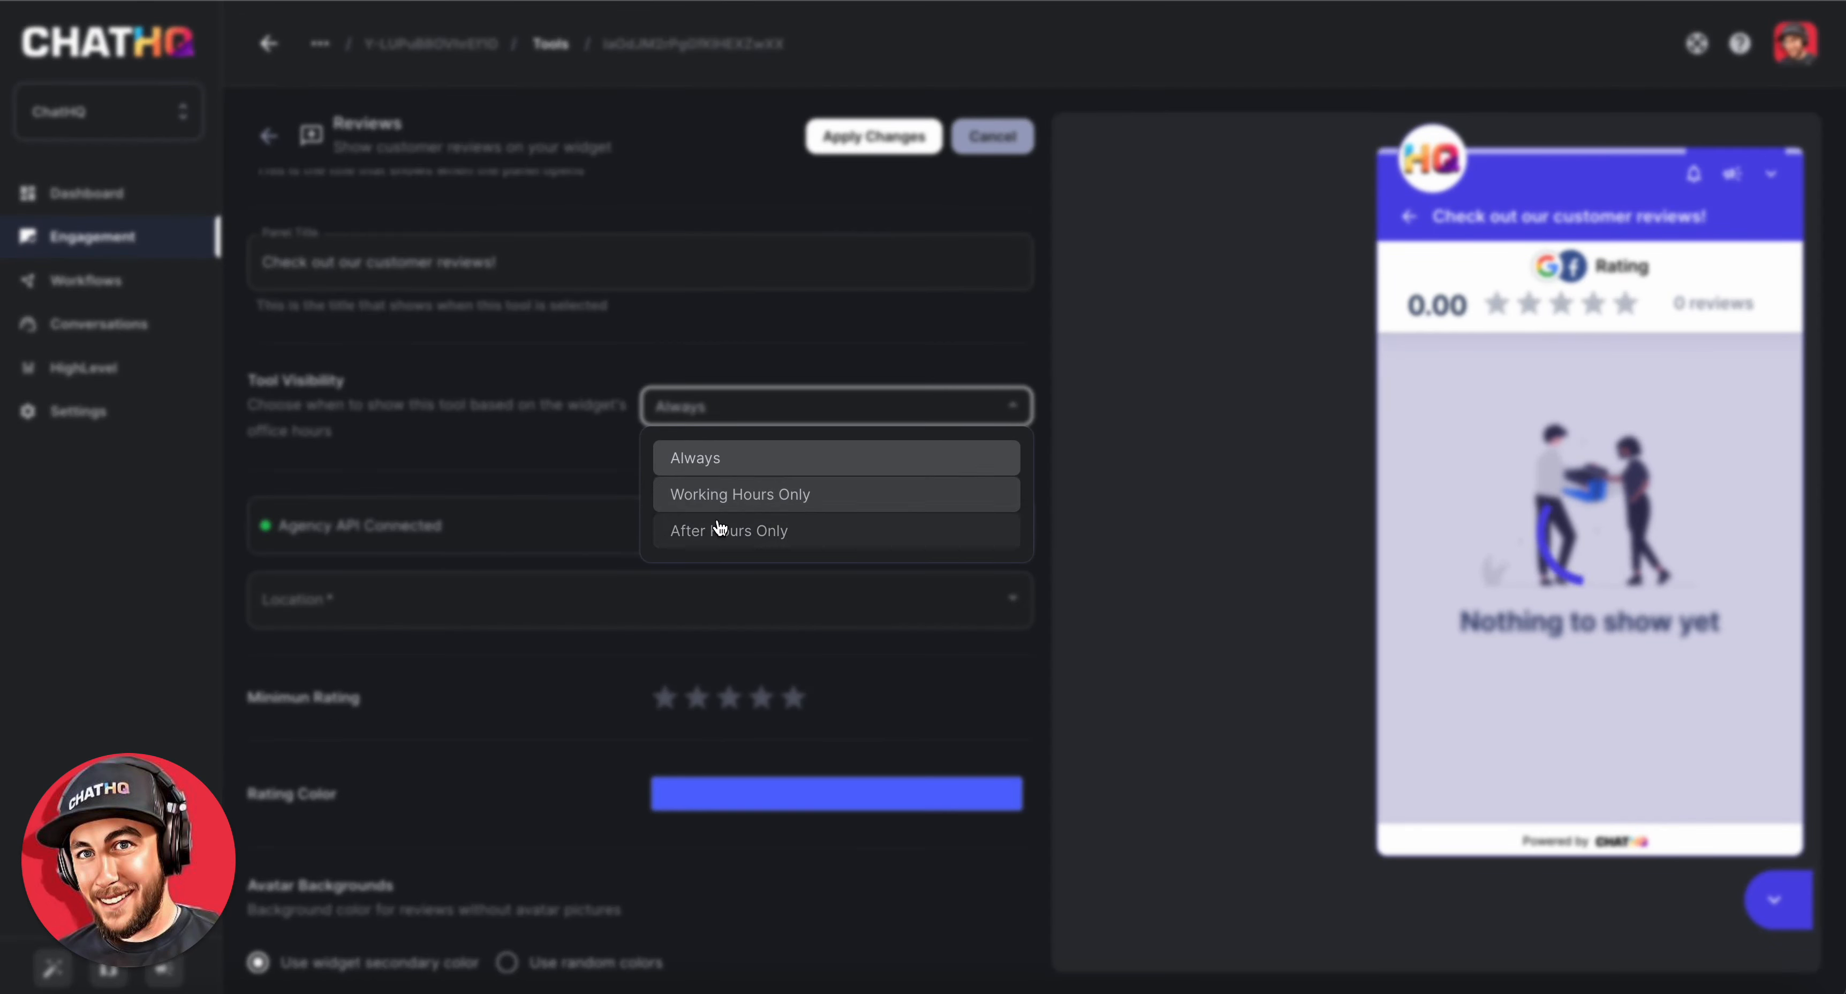
click(574, 422)
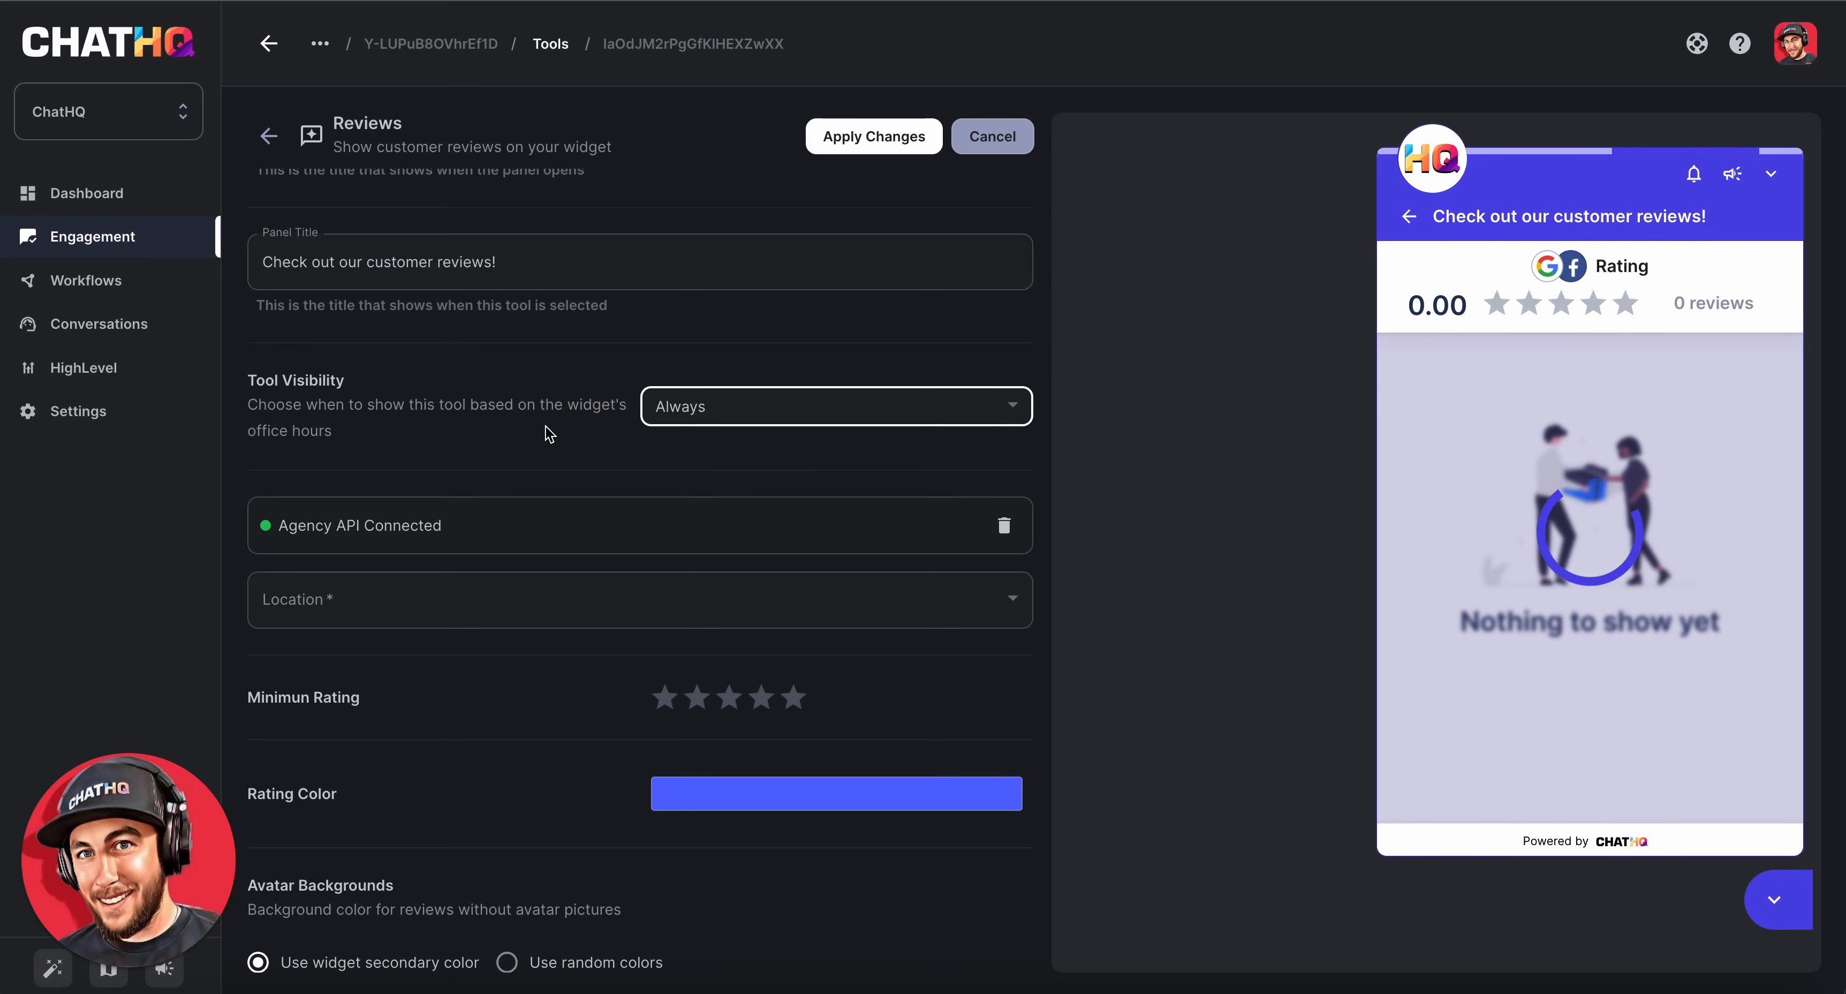
- Choose ChatHQ as the location that supplies the reviews
scroll(542, 430, down, 2)
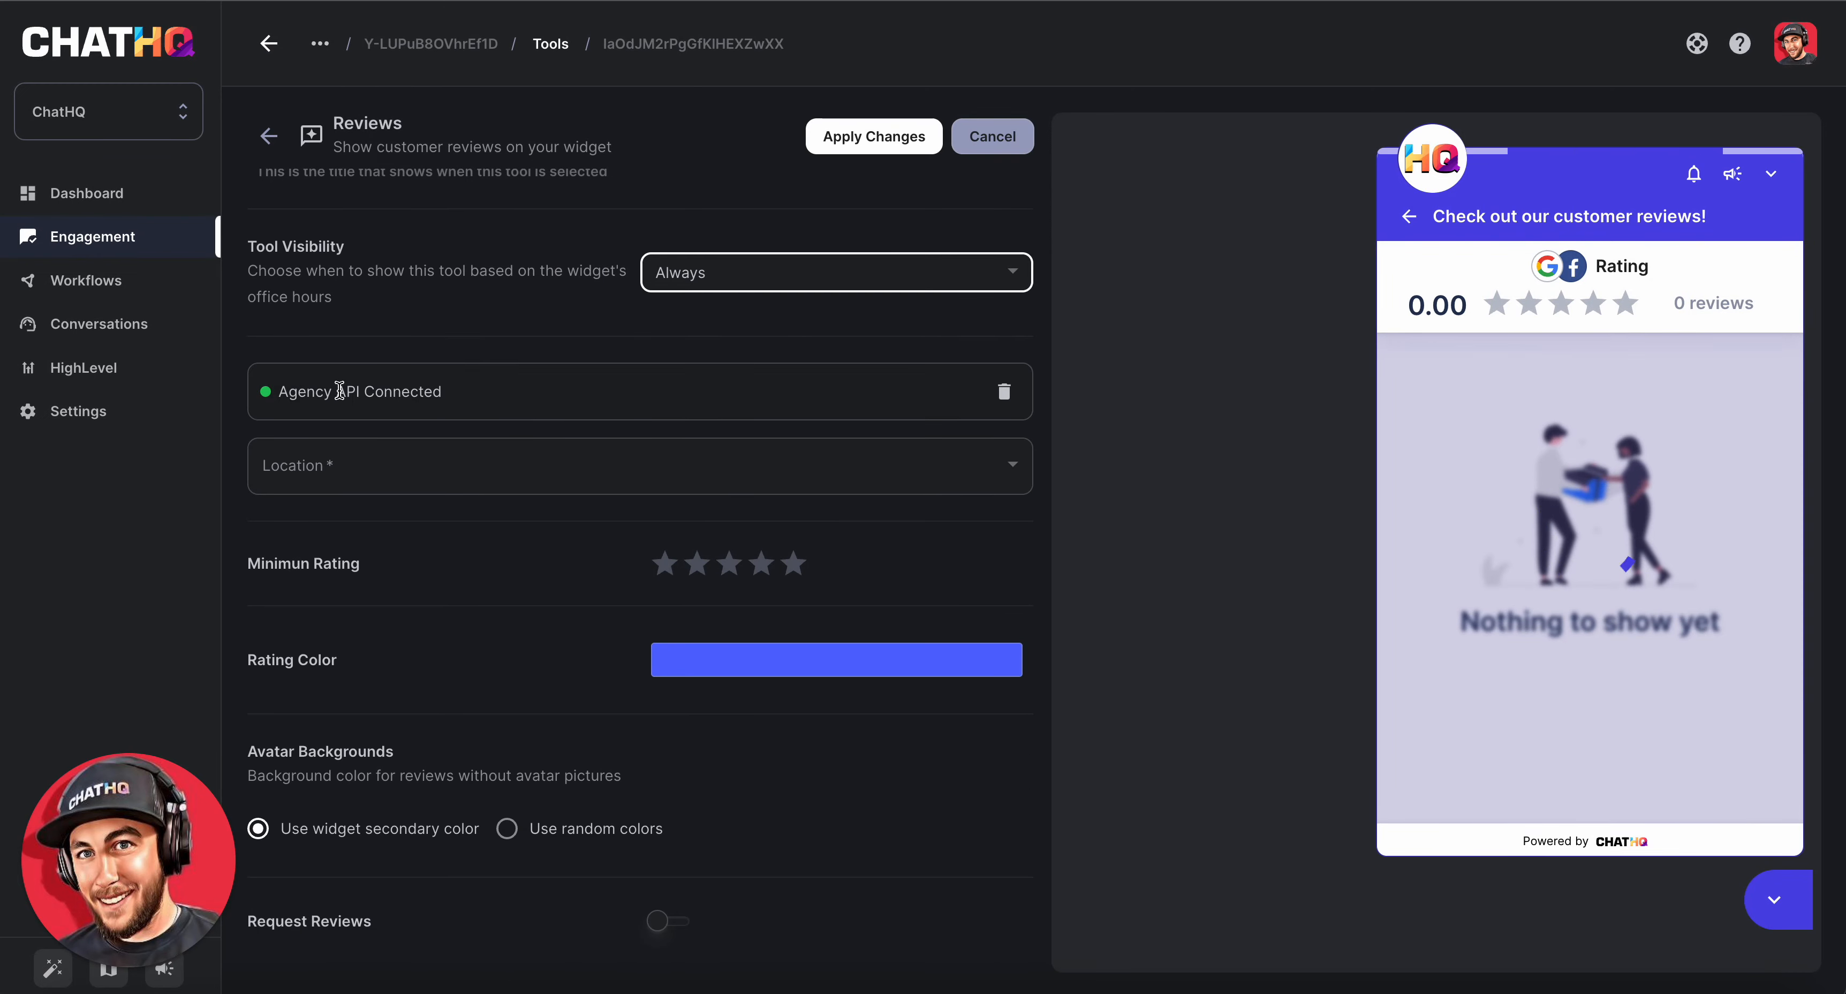
click(434, 472)
scroll(437, 573, down, 10)
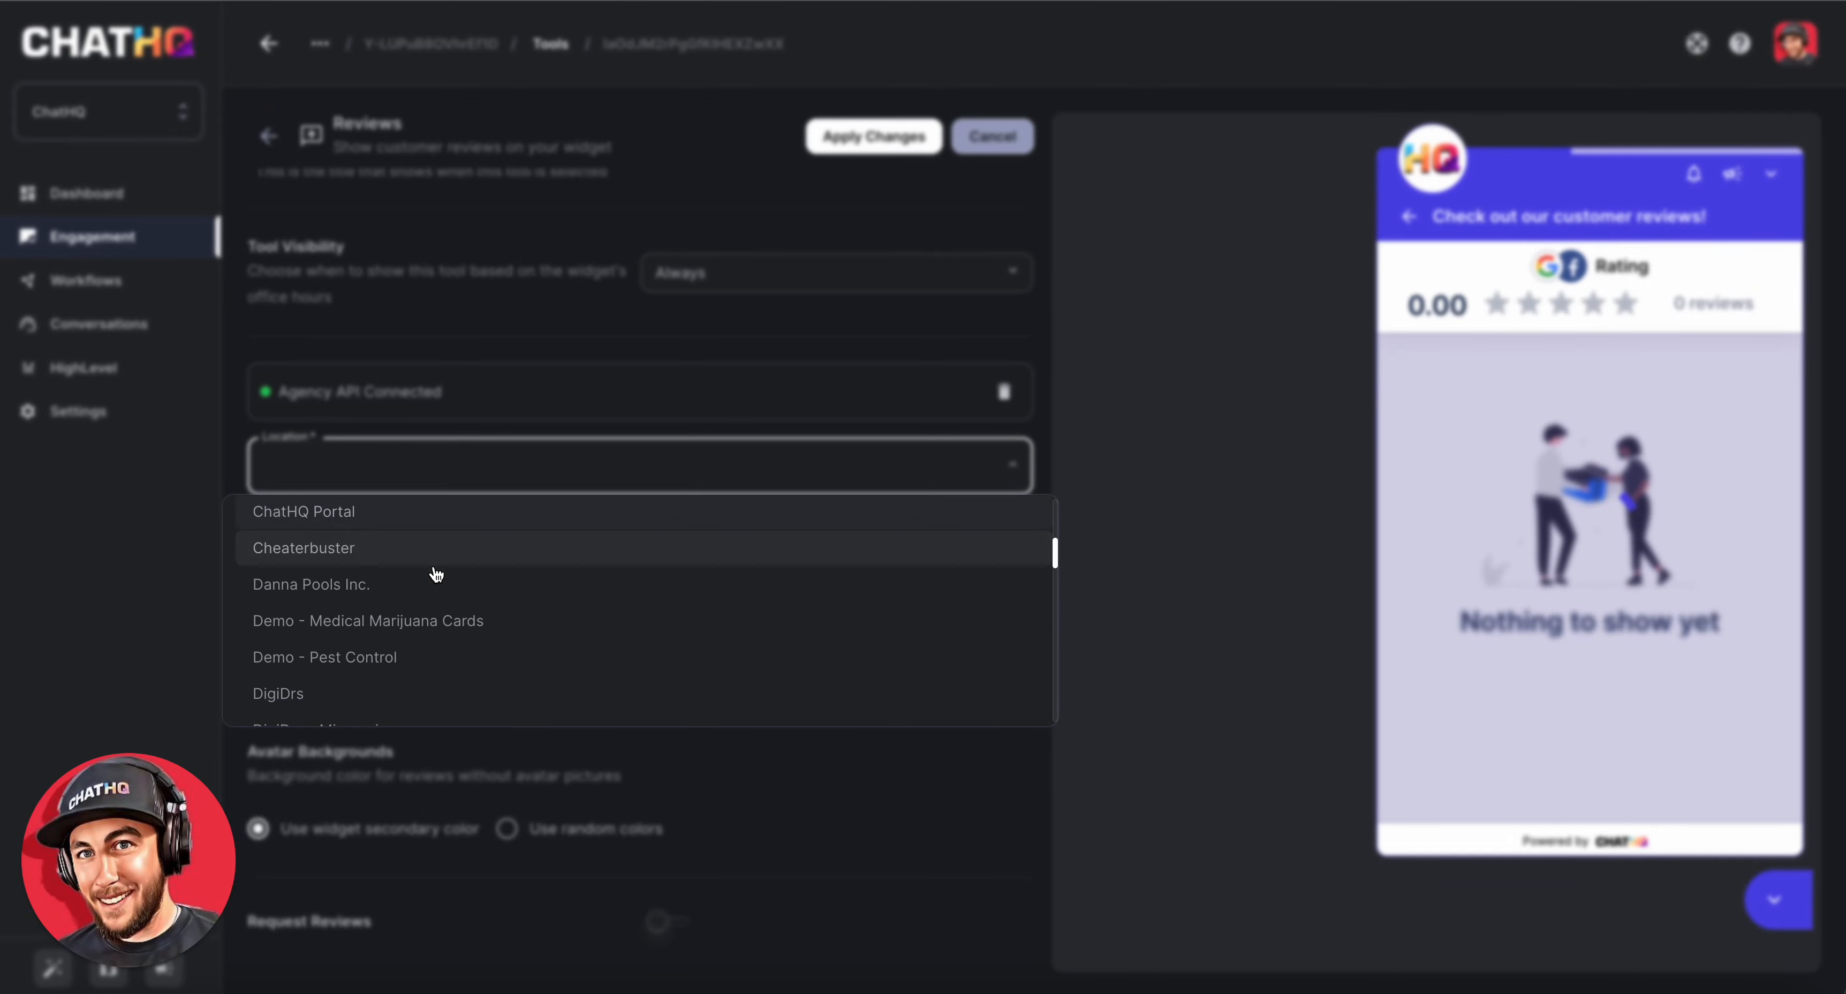
scroll(436, 572, up, 10)
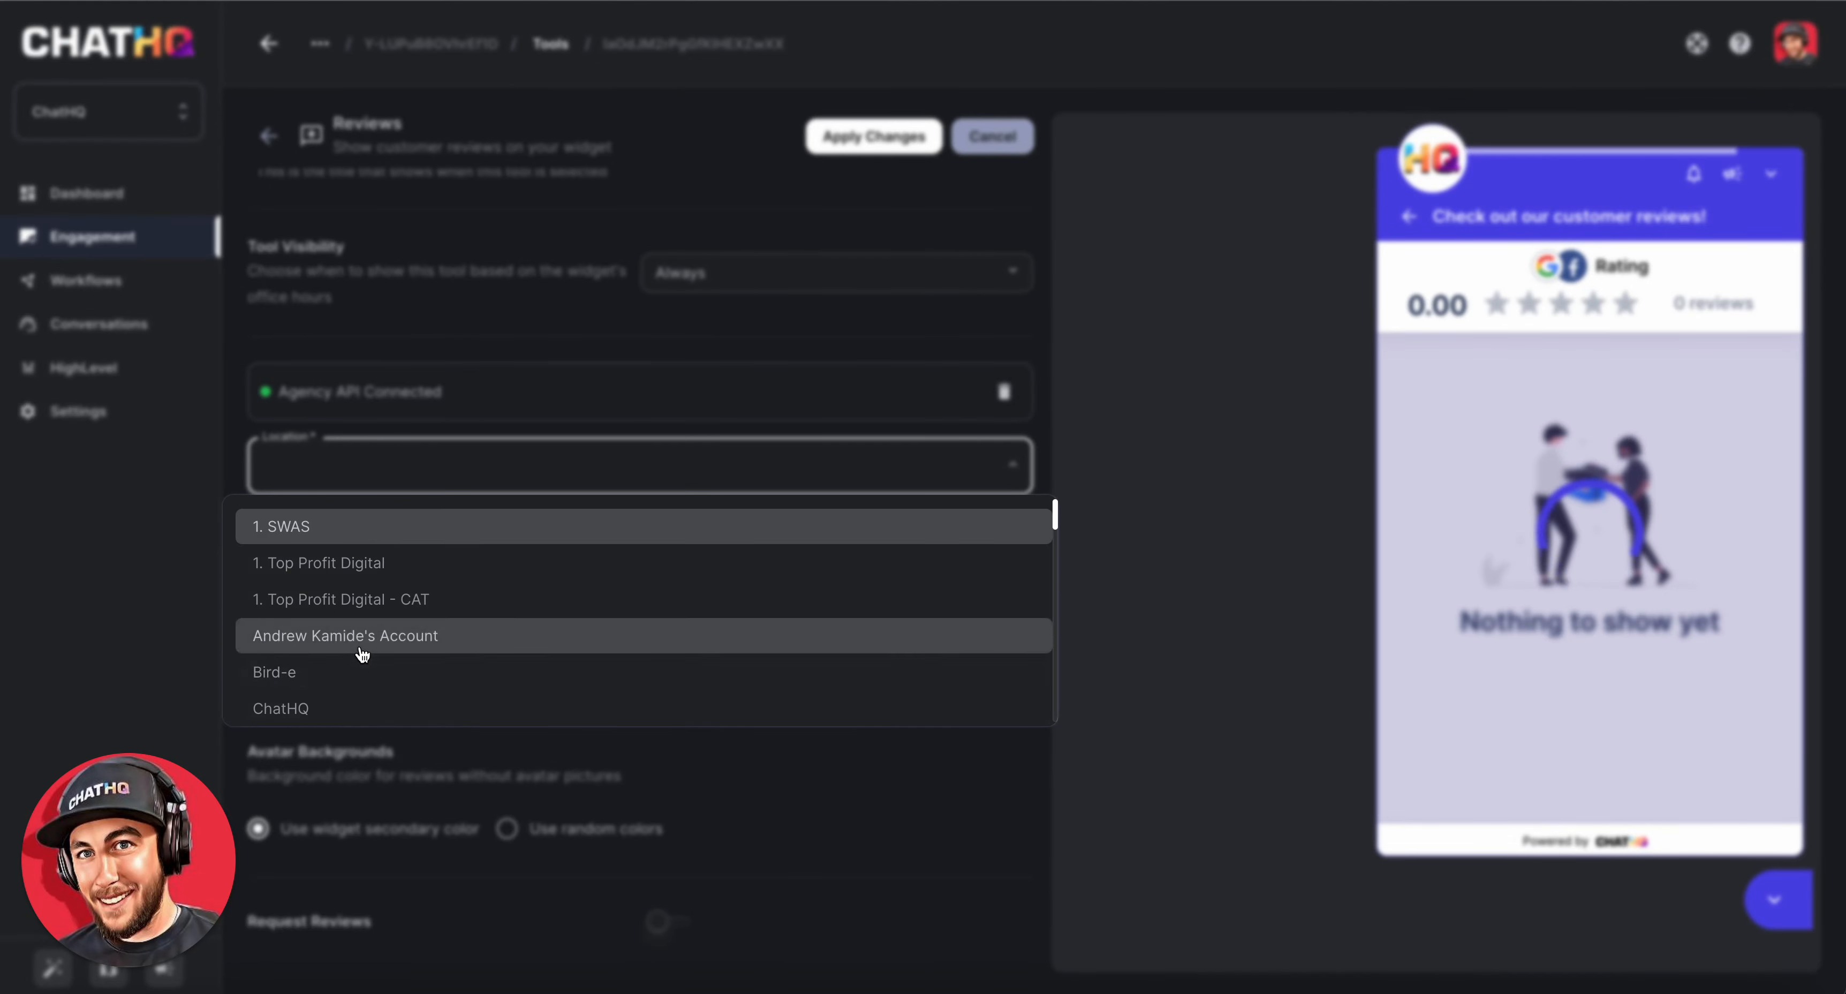
scroll(355, 634, down, 1)
click(355, 628)
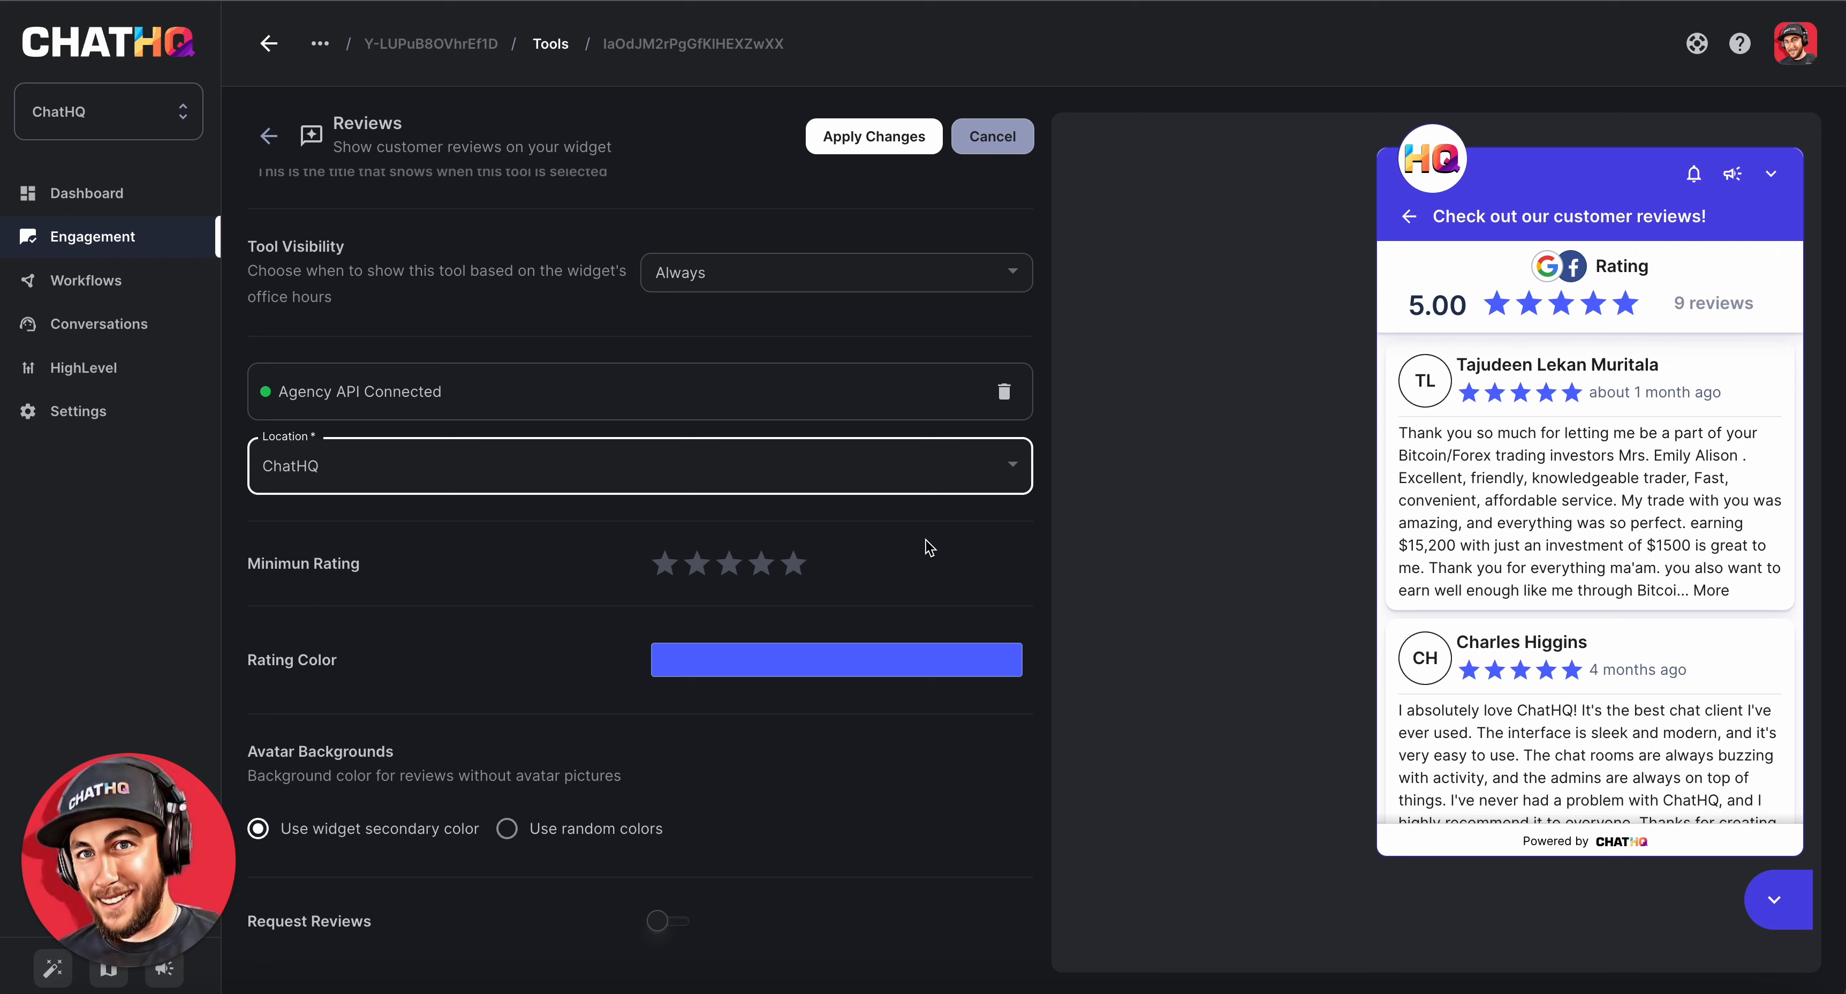
- Set the minimum rating to five stars and look over the reviews in the widget preview
click(771, 571)
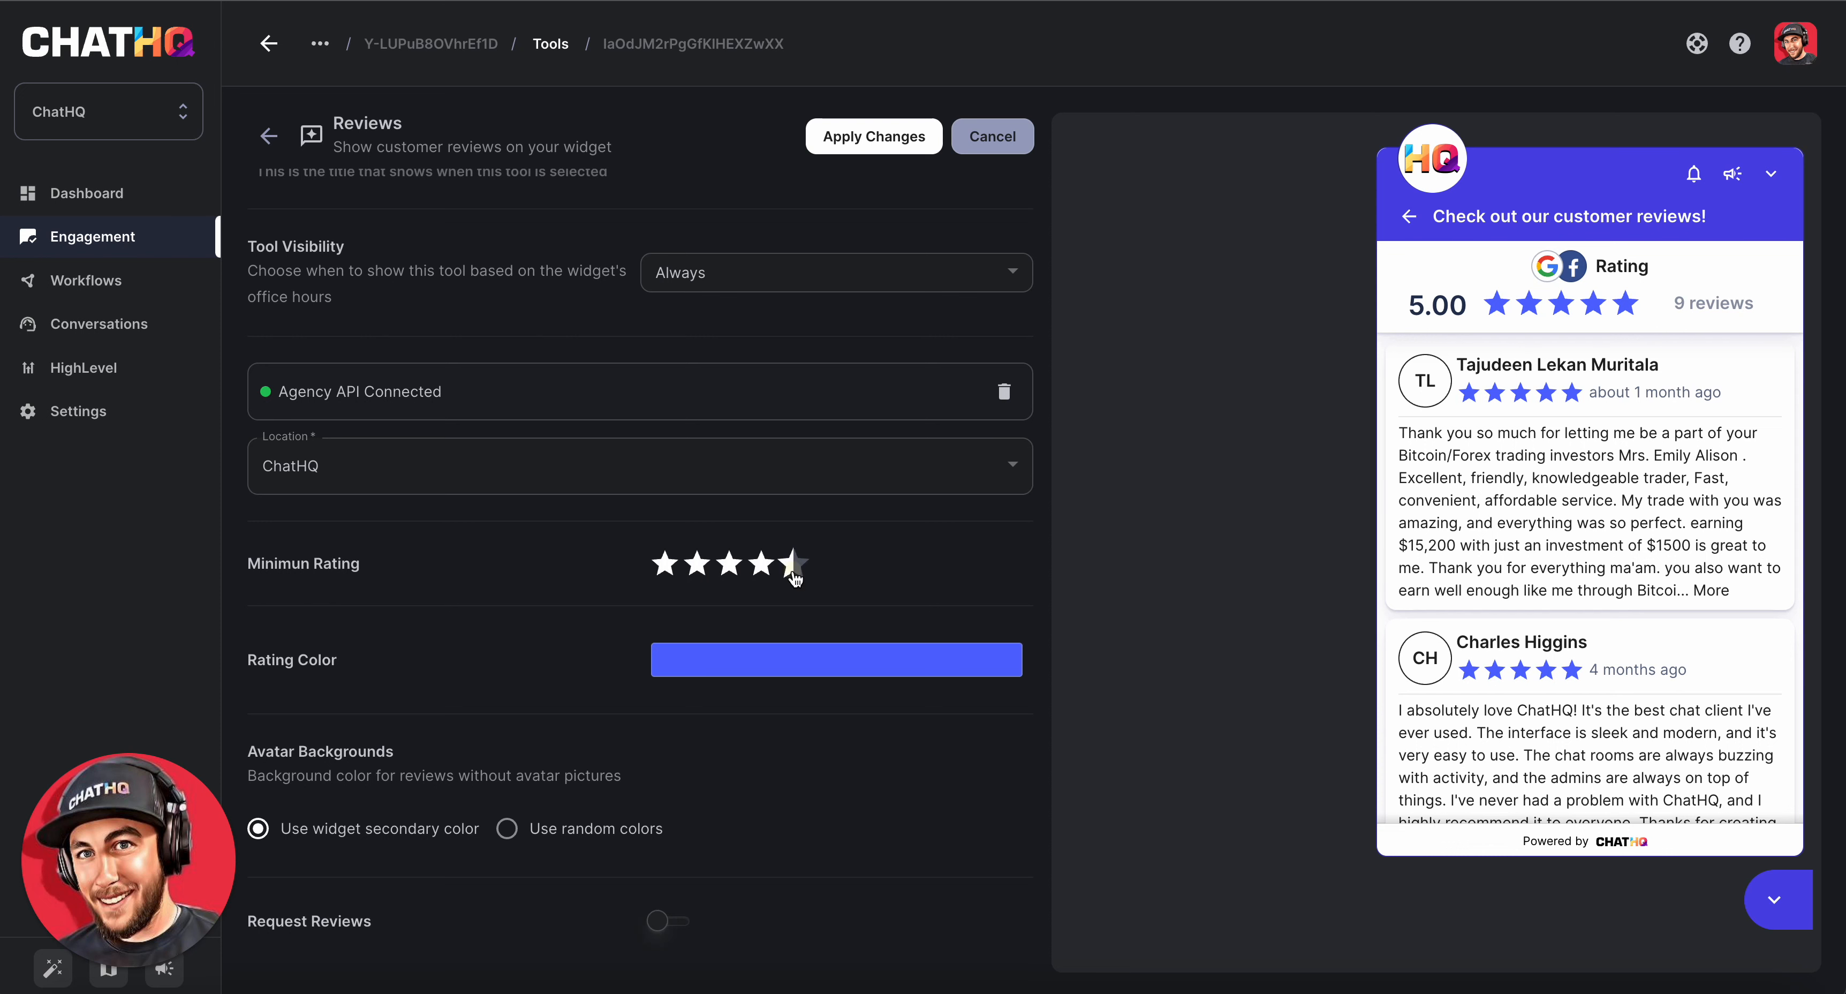
click(794, 570)
scroll(1580, 597, down, 10)
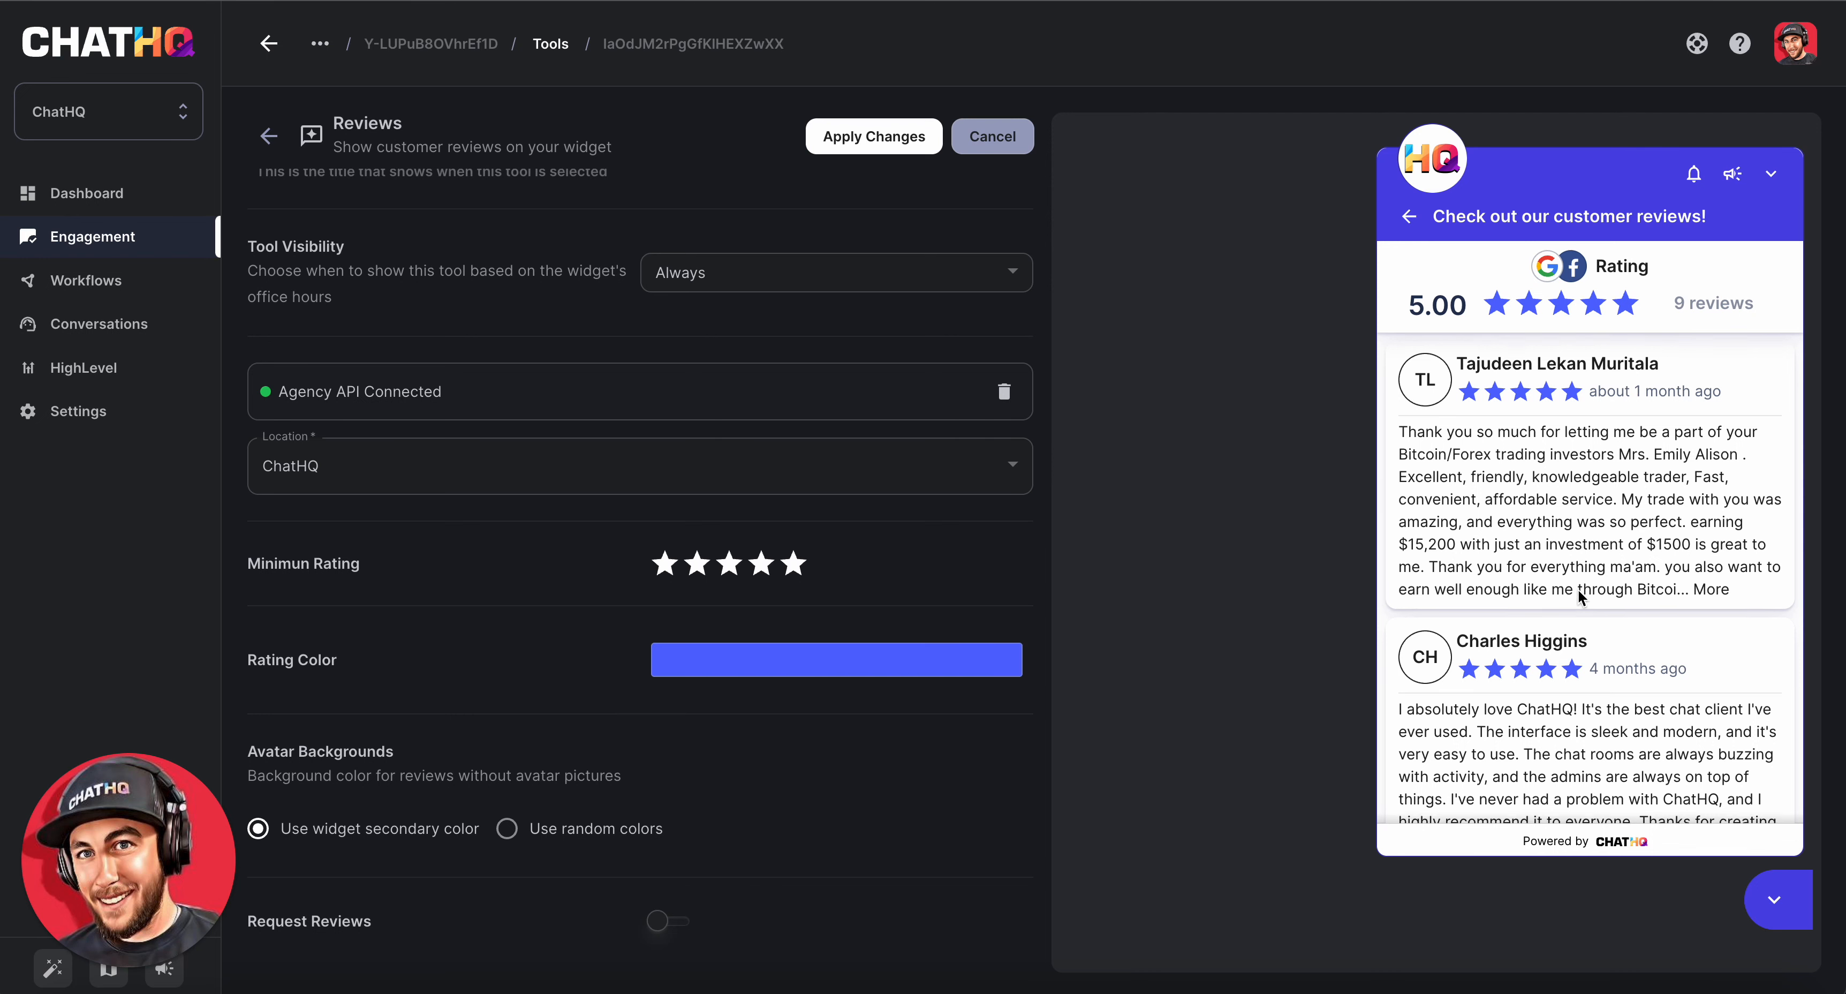
scroll(1580, 596, up, 10)
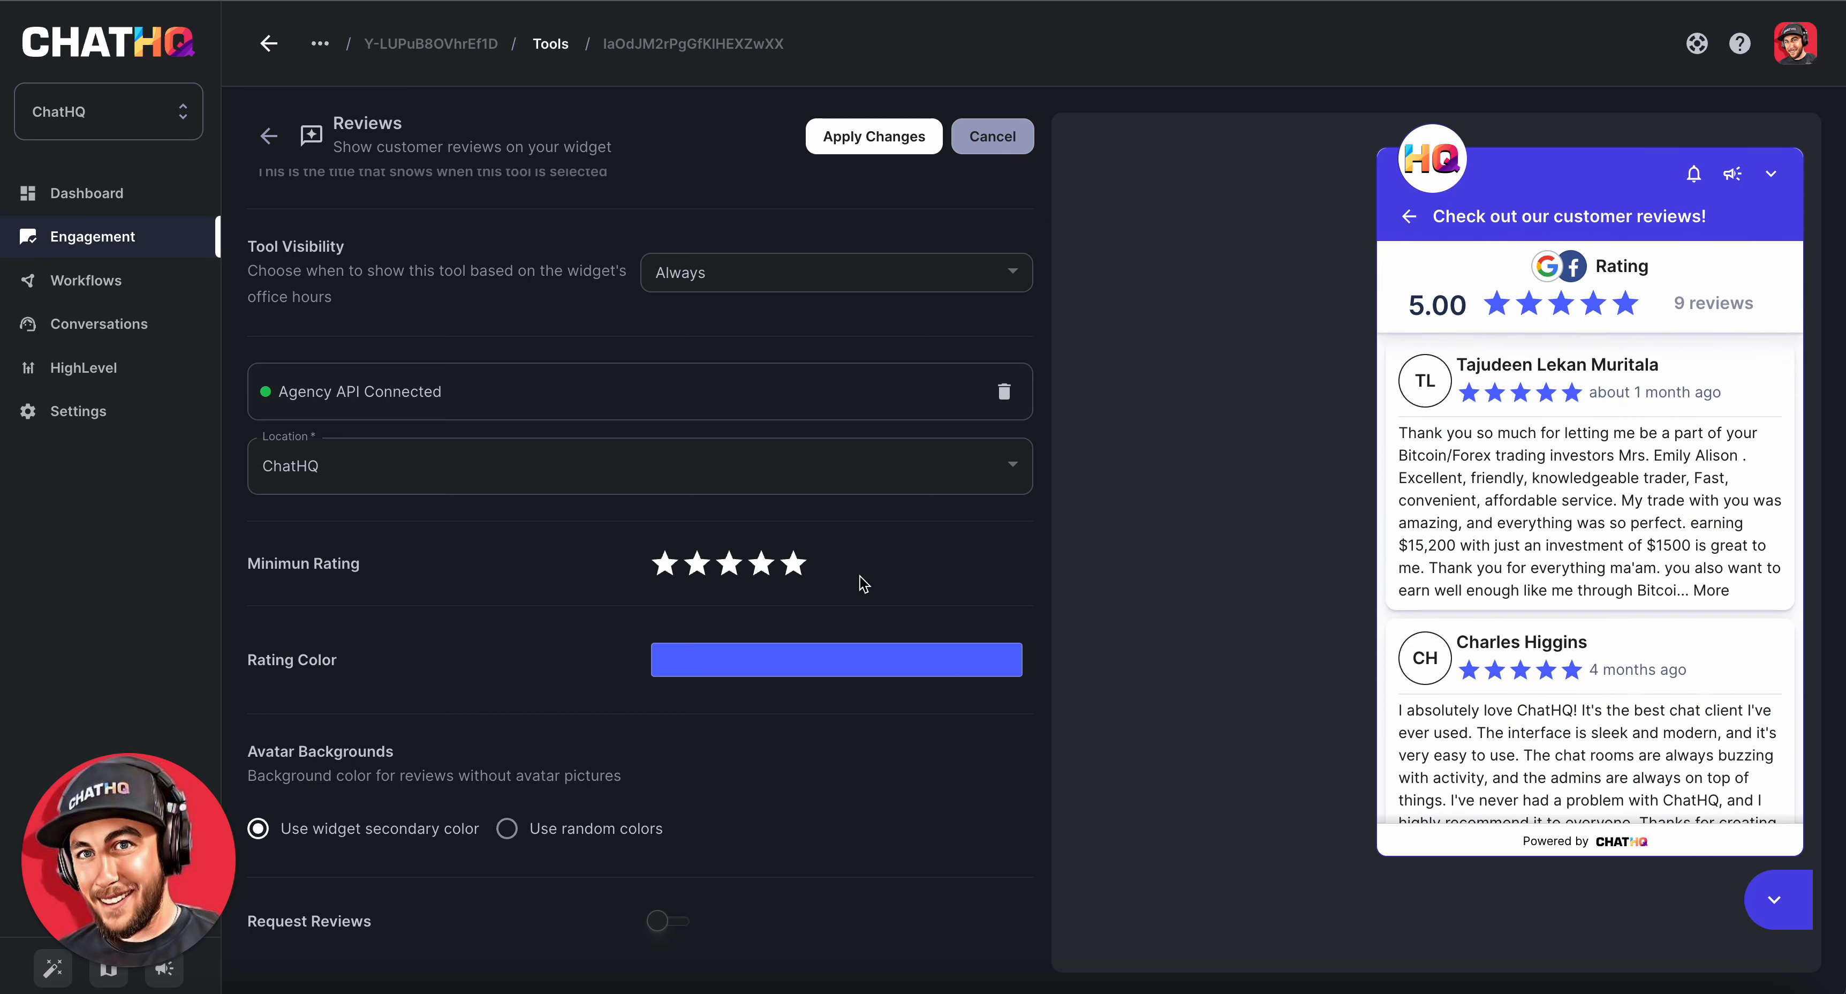
- Change the rating color of the review stars to a bright yellow
scroll(854, 581, down, 1)
click(774, 568)
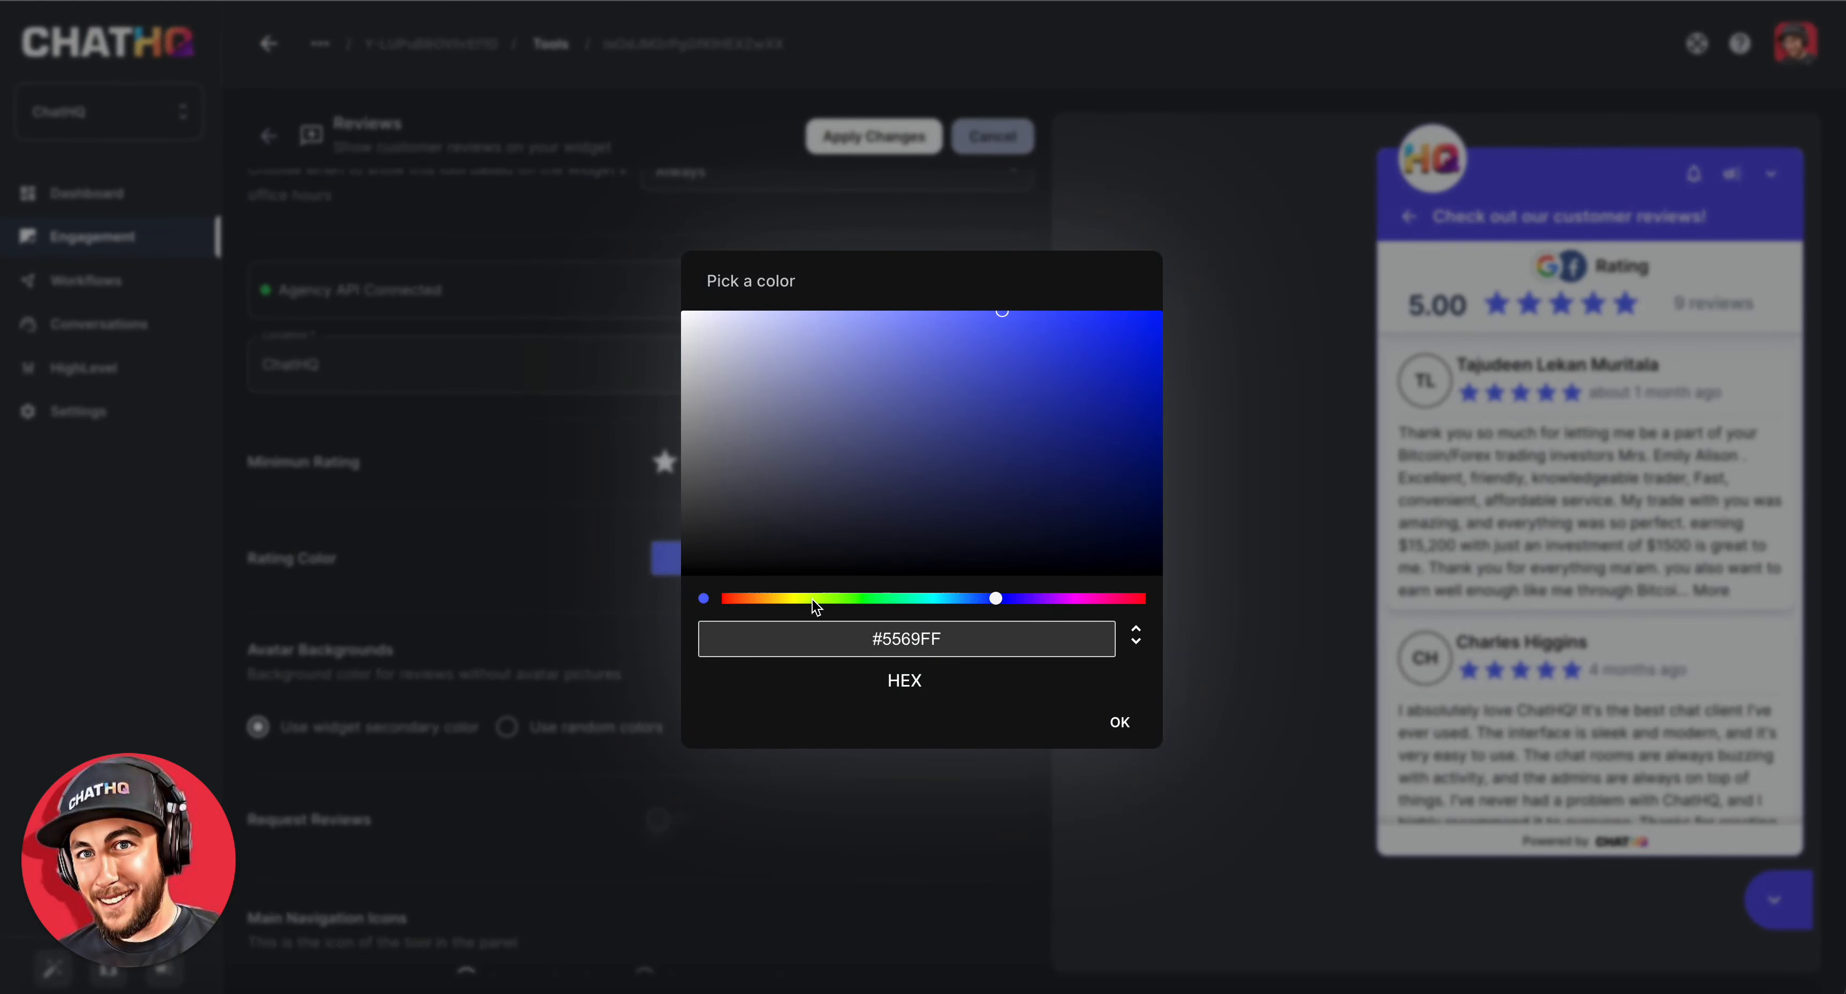
click(801, 598)
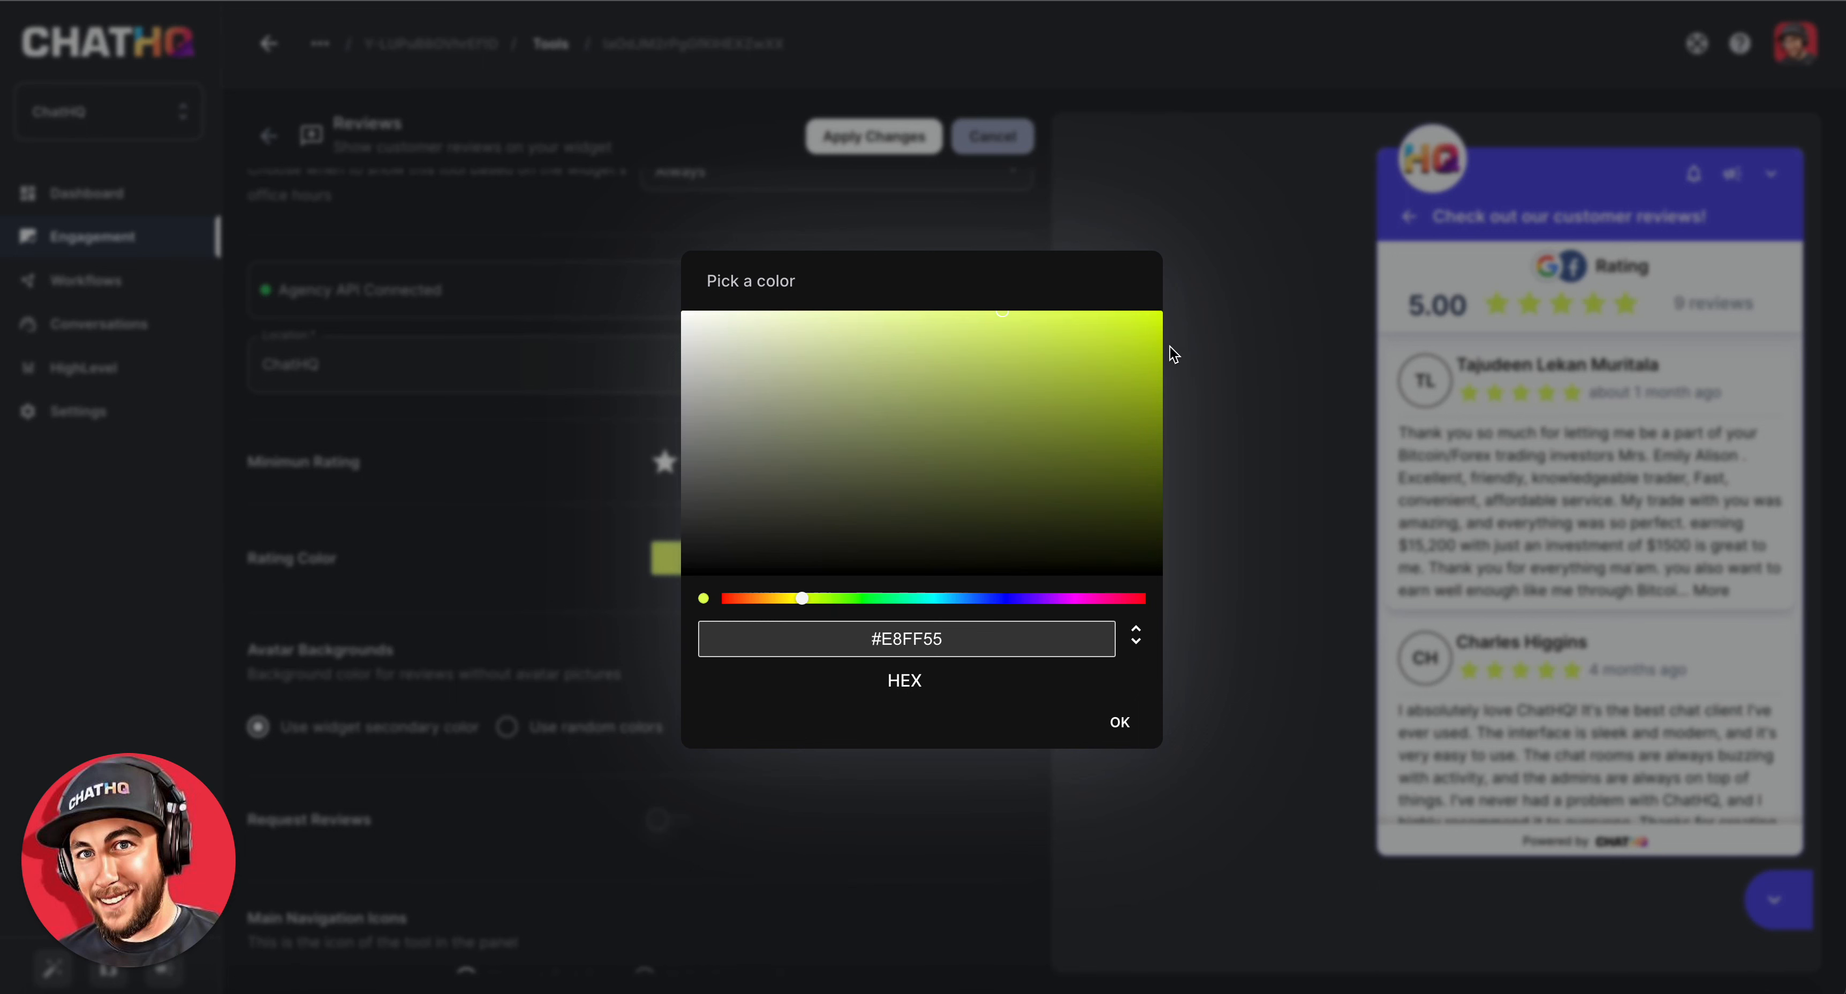
drag(802, 598, 789, 598)
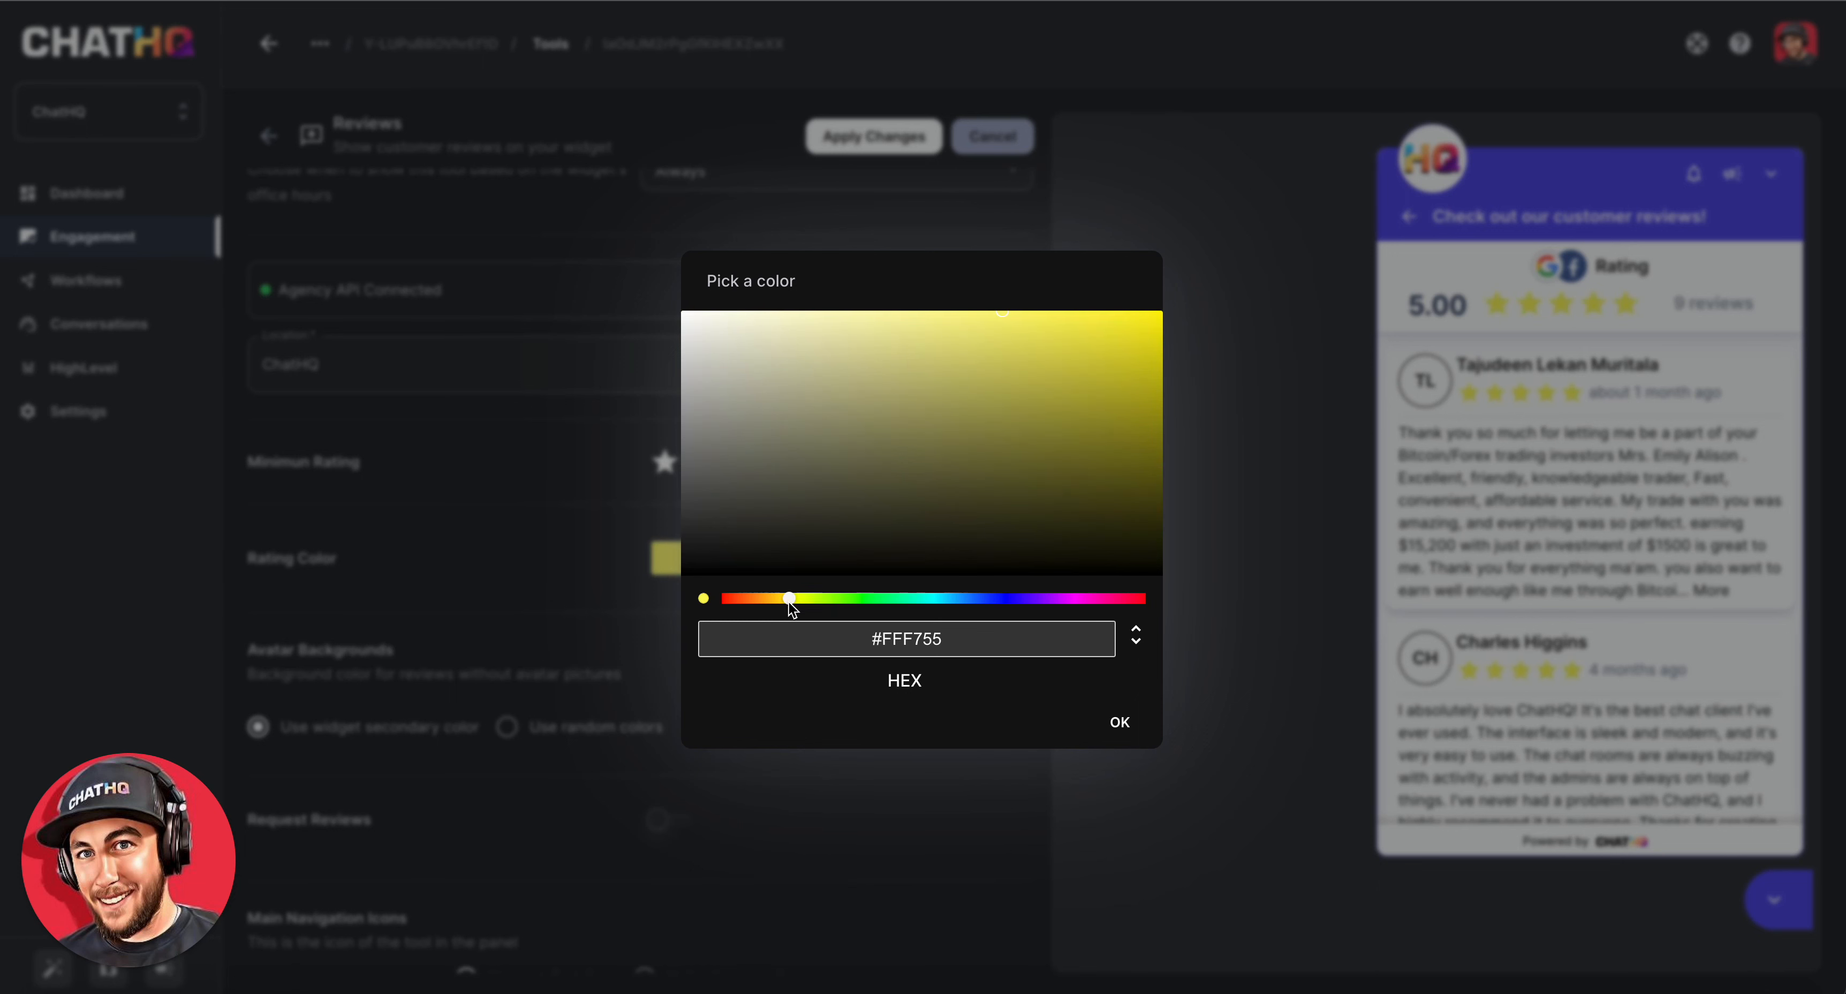
click(1131, 368)
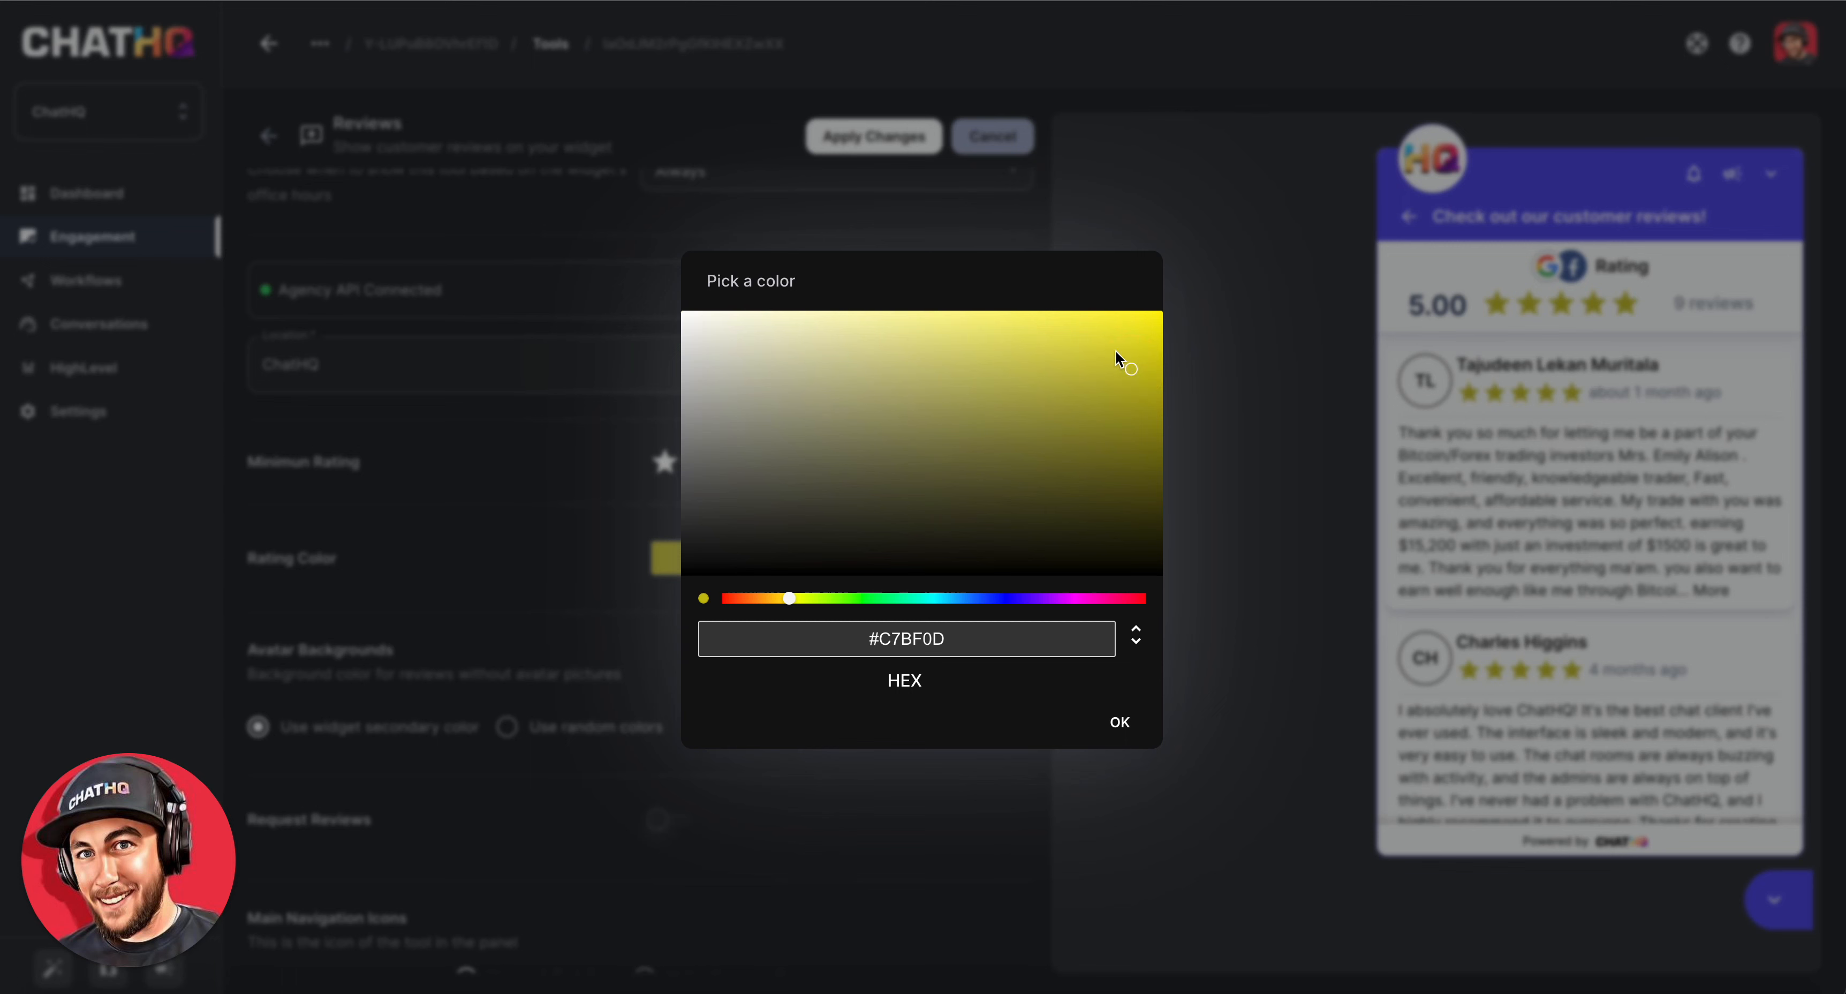
drag(1116, 351, 1044, 321)
click(1125, 723)
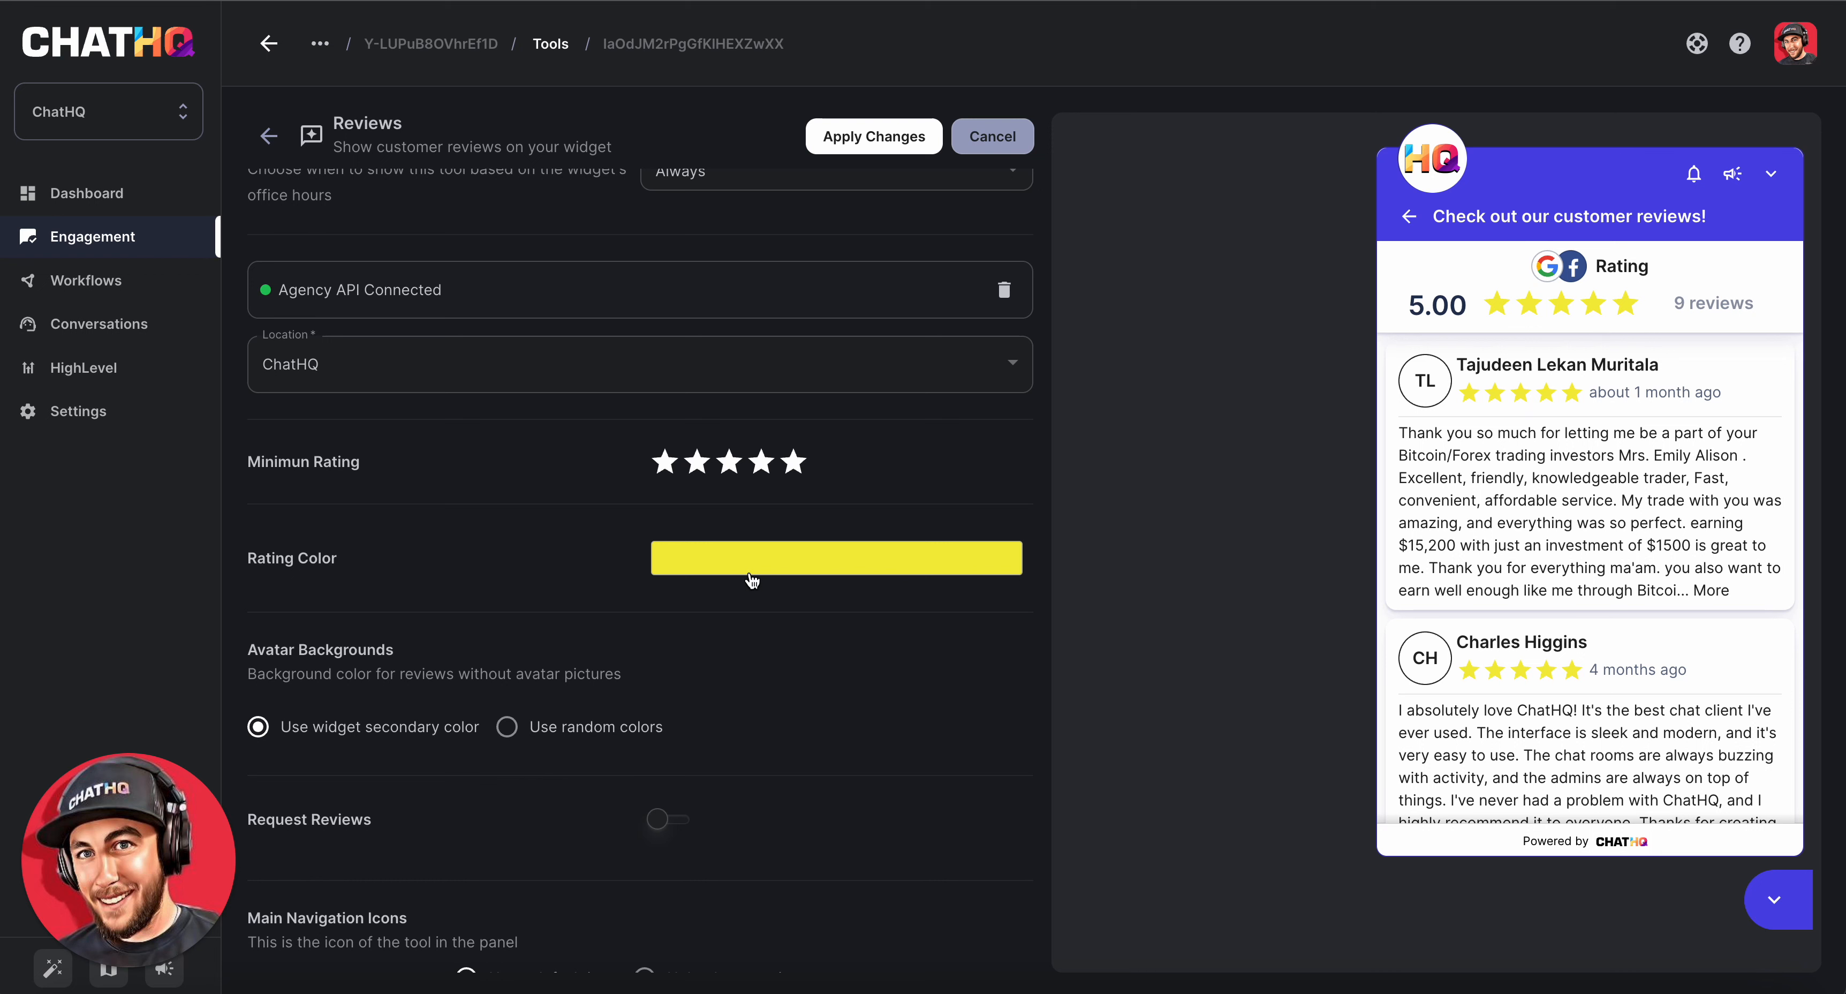
- Compare both avatar background options in the preview and set the avatar backgrounds to Use random colors
scroll(485, 602, down, 1)
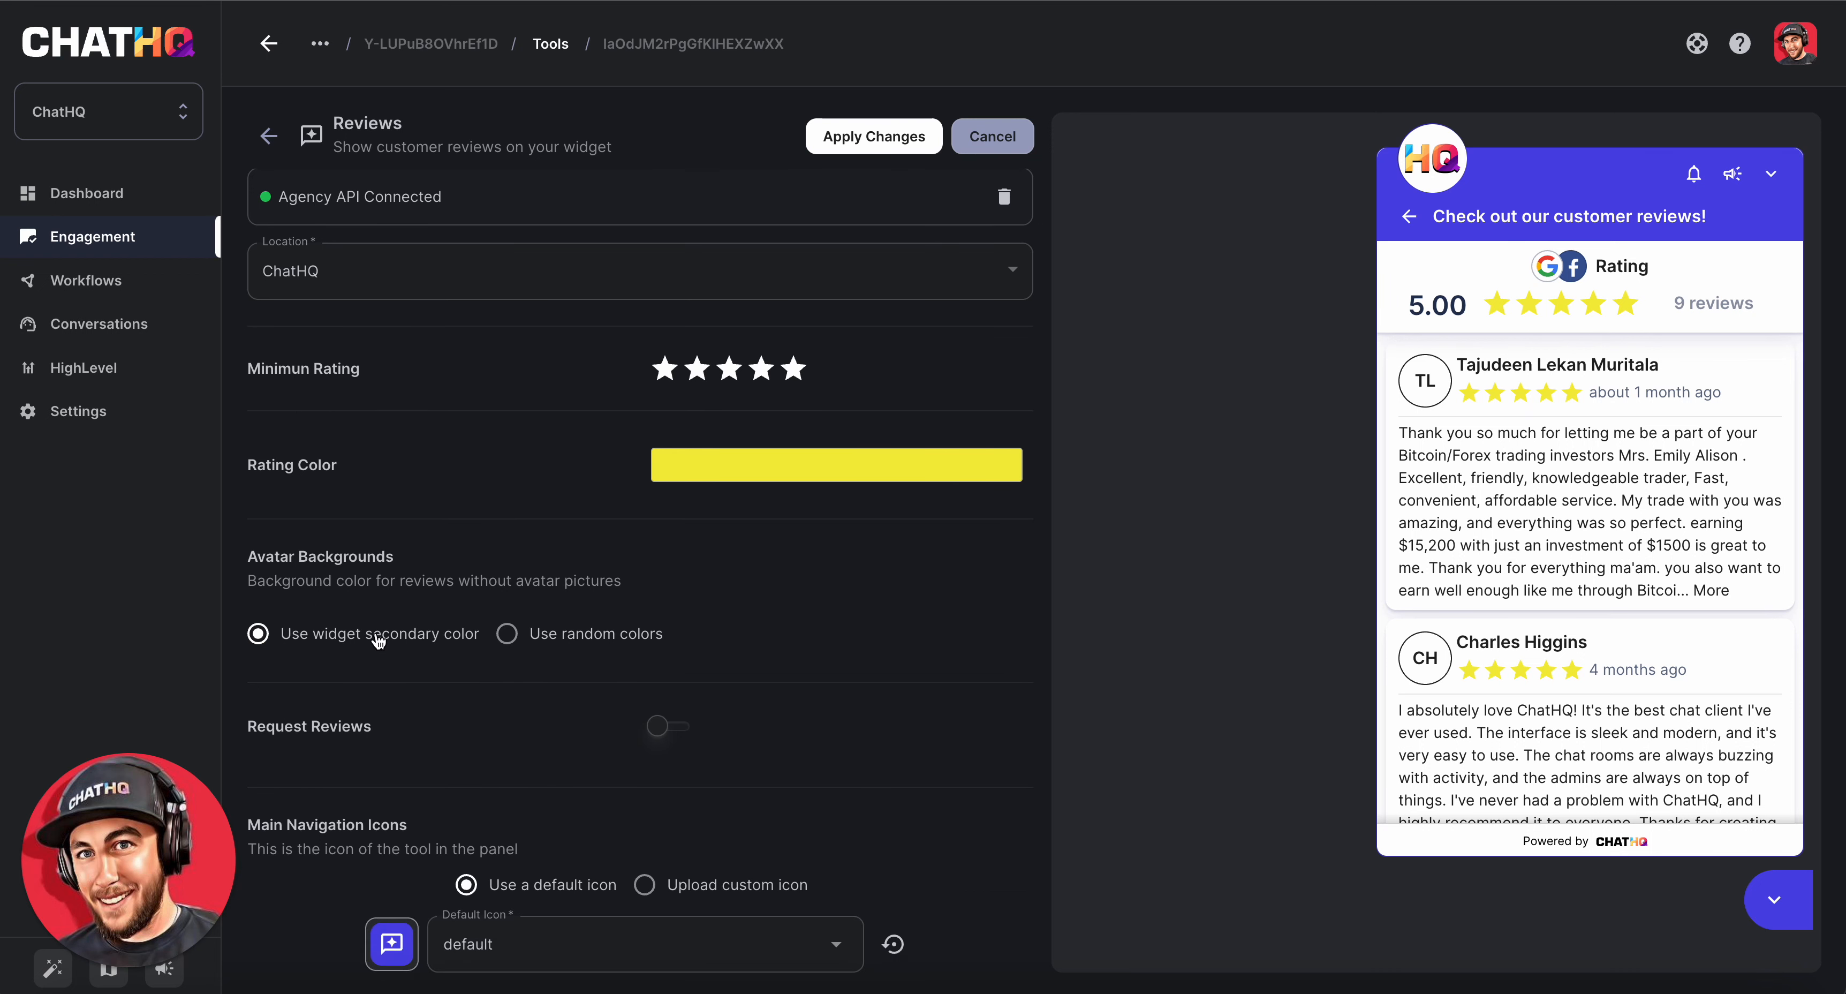
click(508, 635)
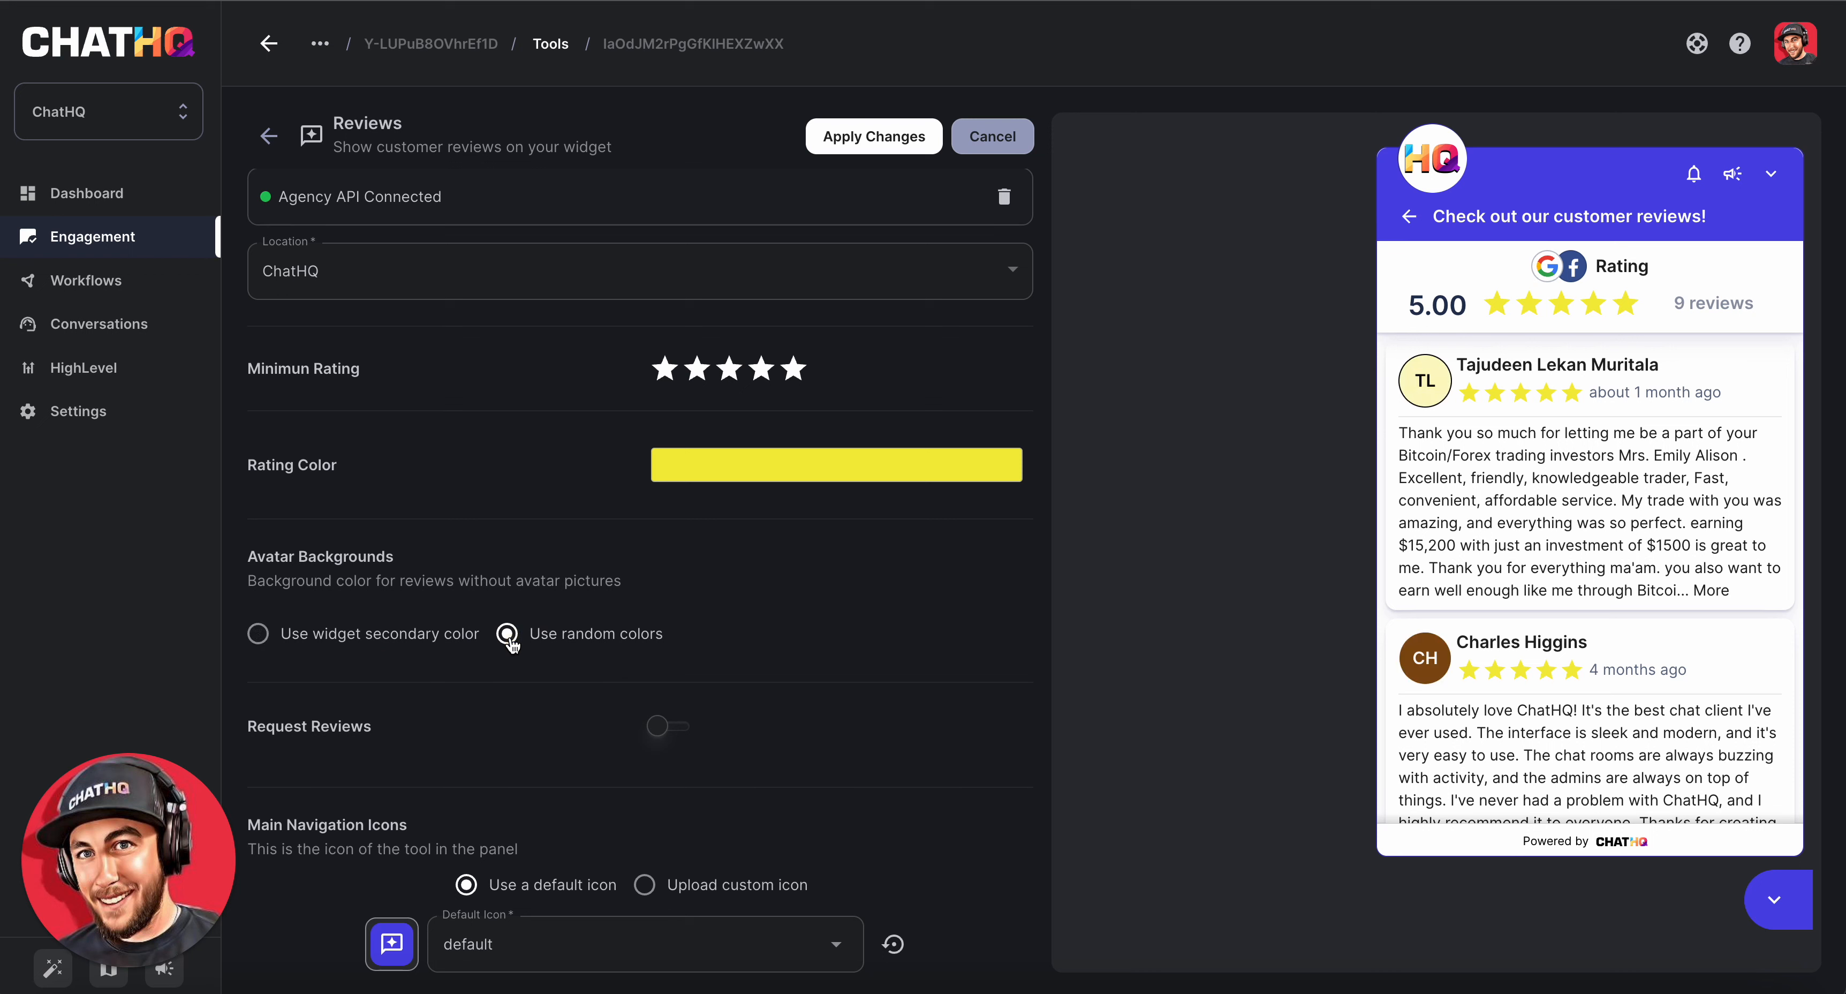
click(259, 634)
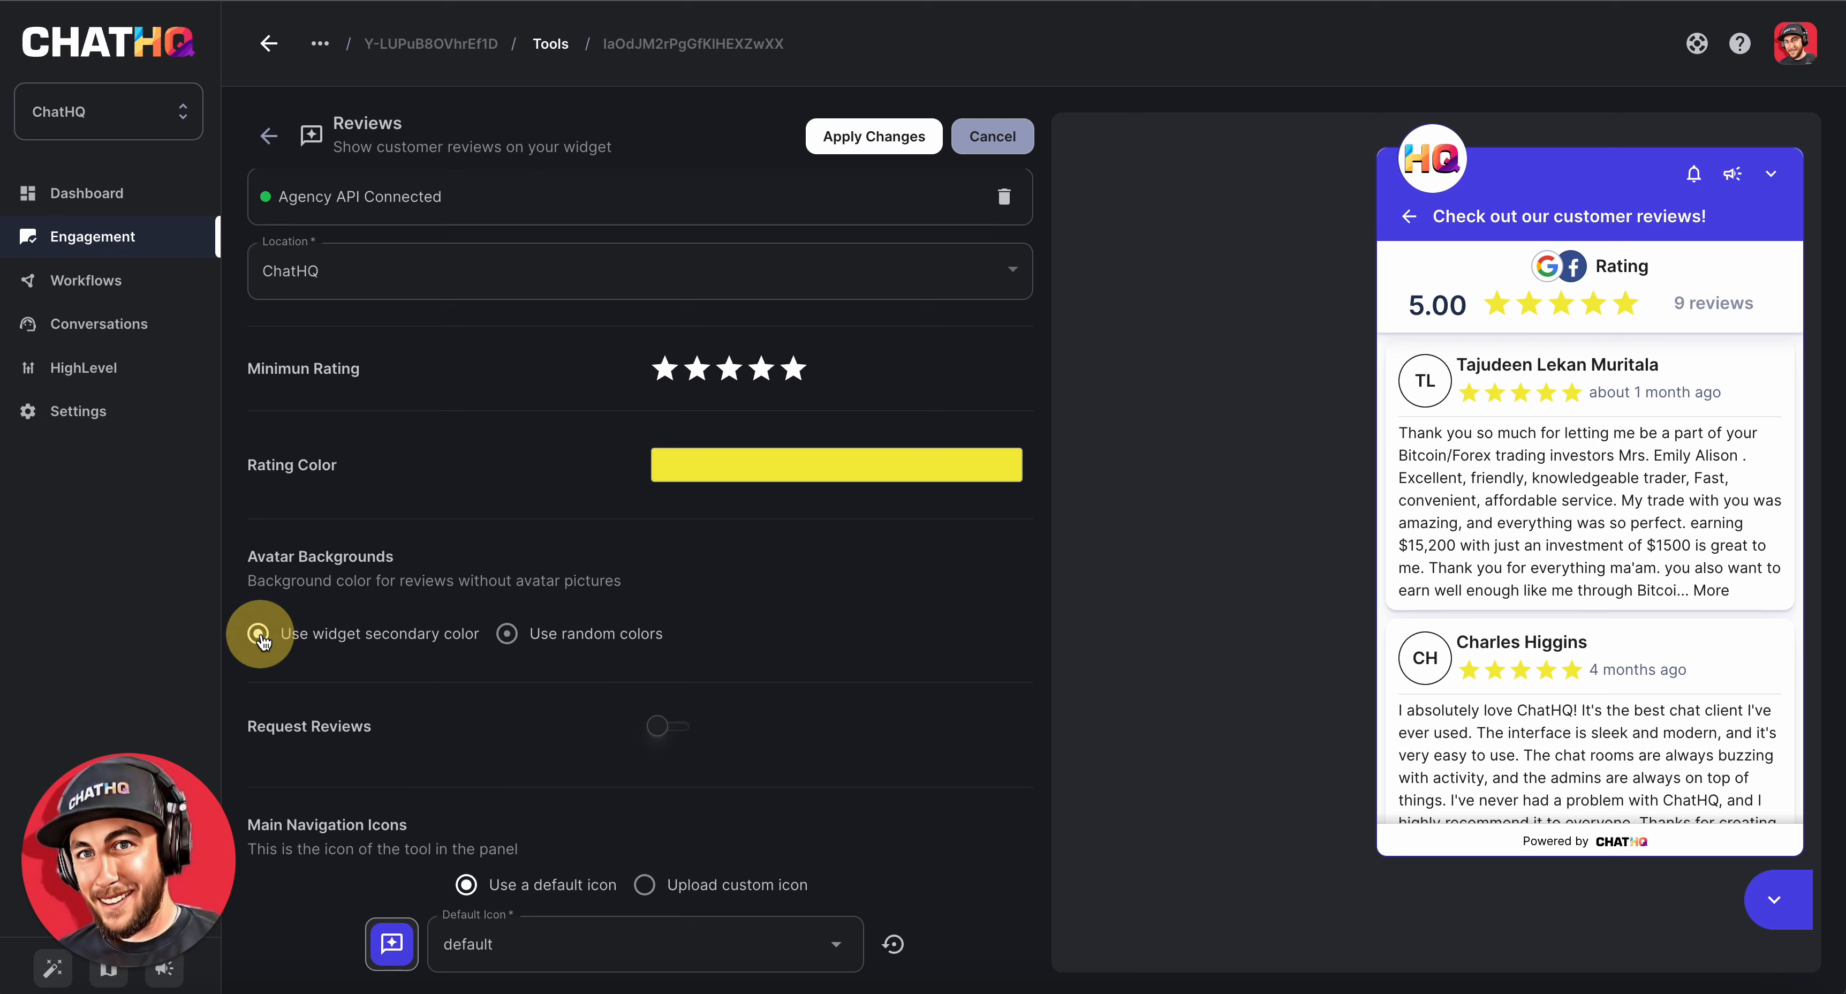
click(506, 635)
click(301, 645)
click(507, 645)
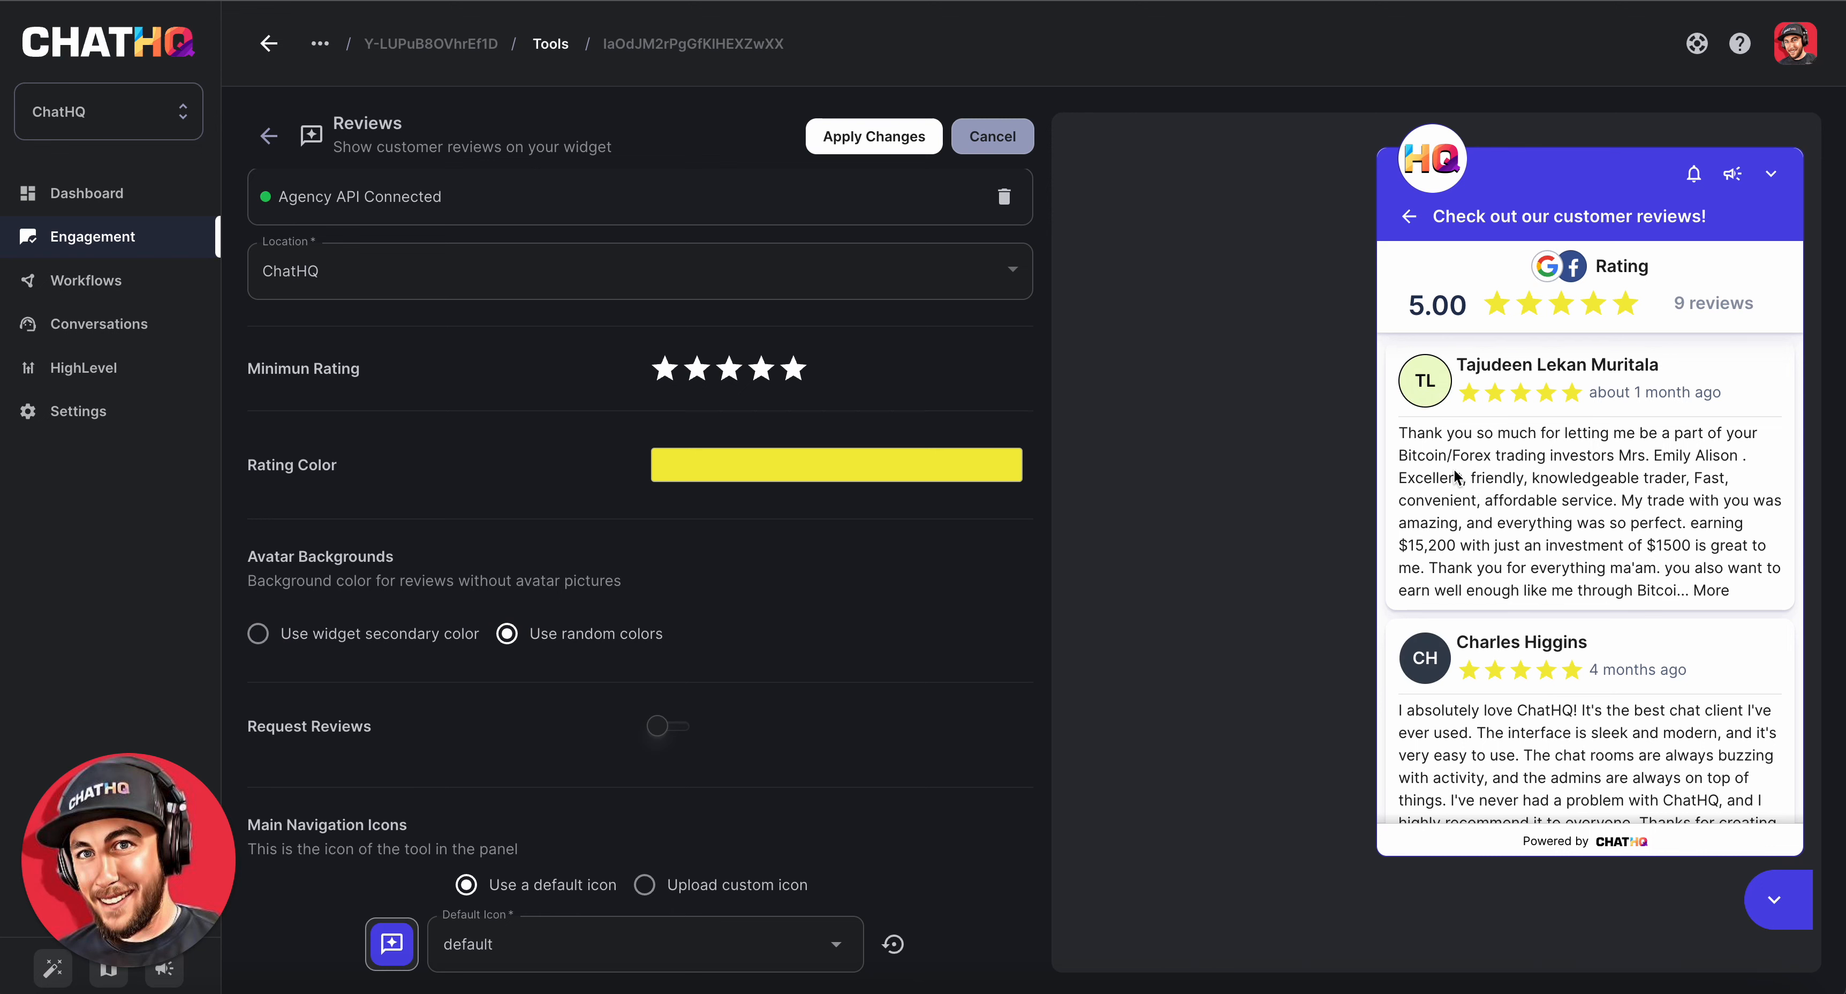
- Turn on Request Reviews for the Reviews tool and look through the customer reviews in the widget preview
scroll(1462, 513, down, 15)
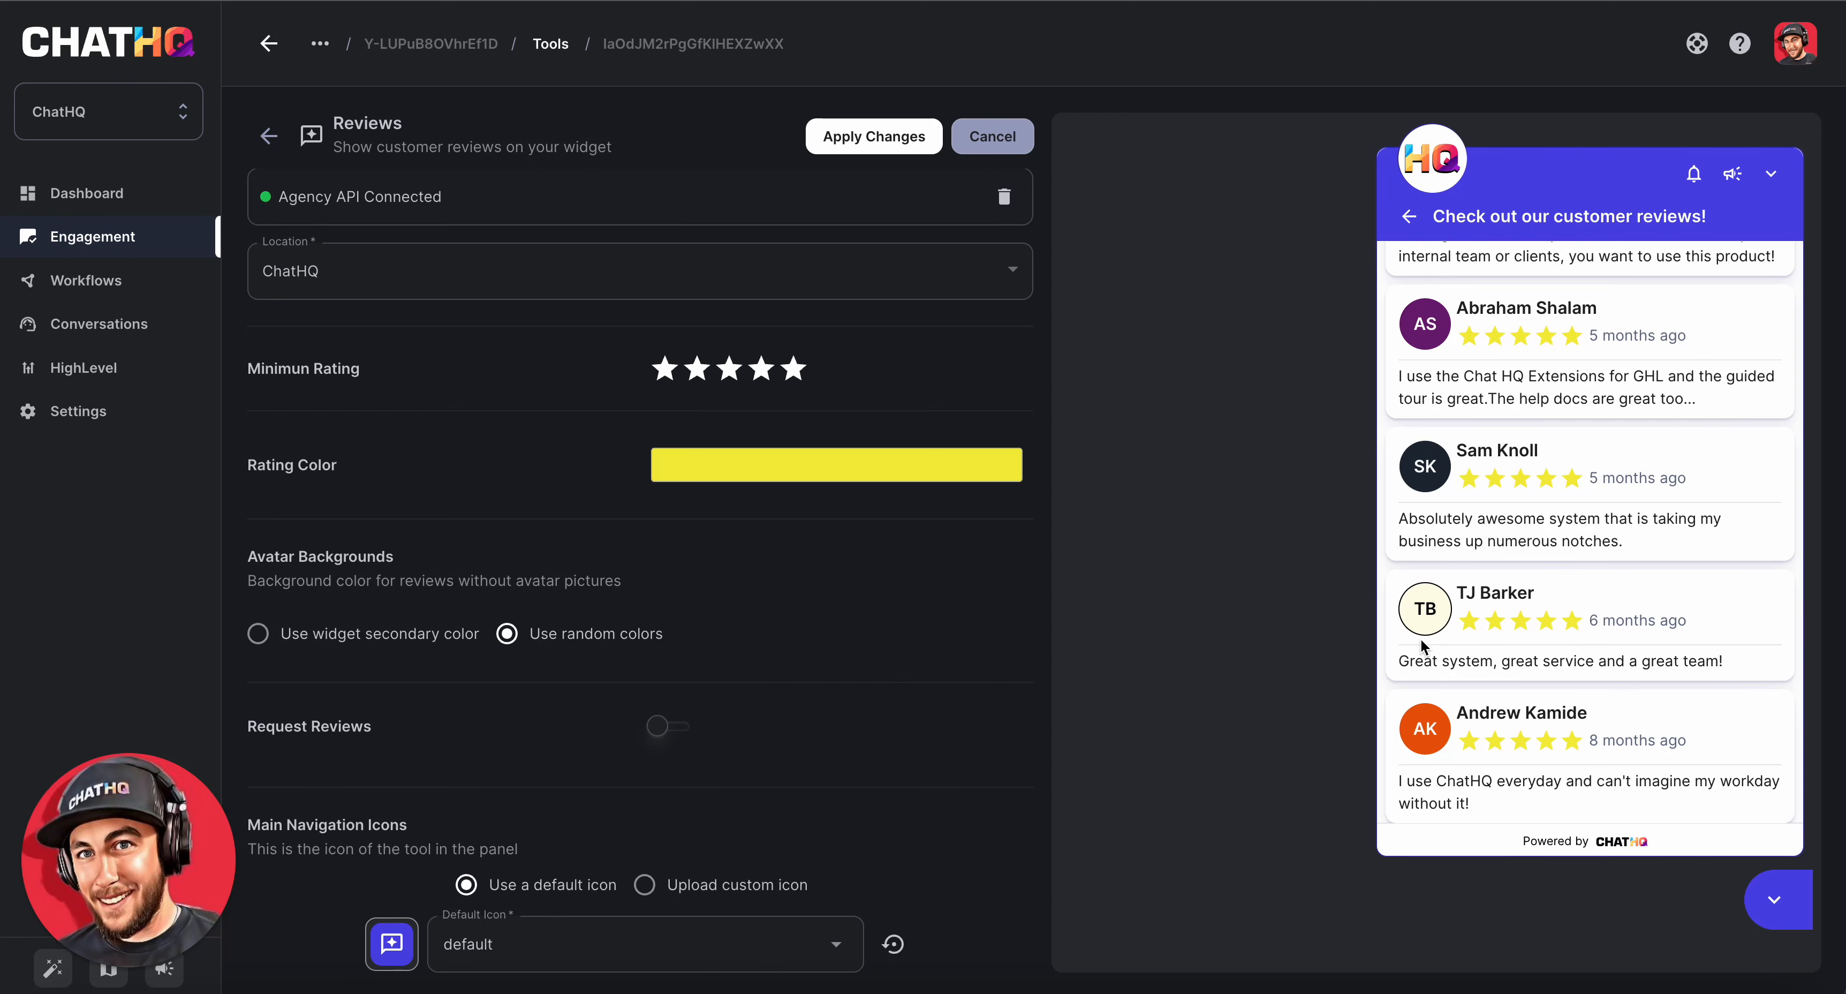
scroll(1421, 641, up, 15)
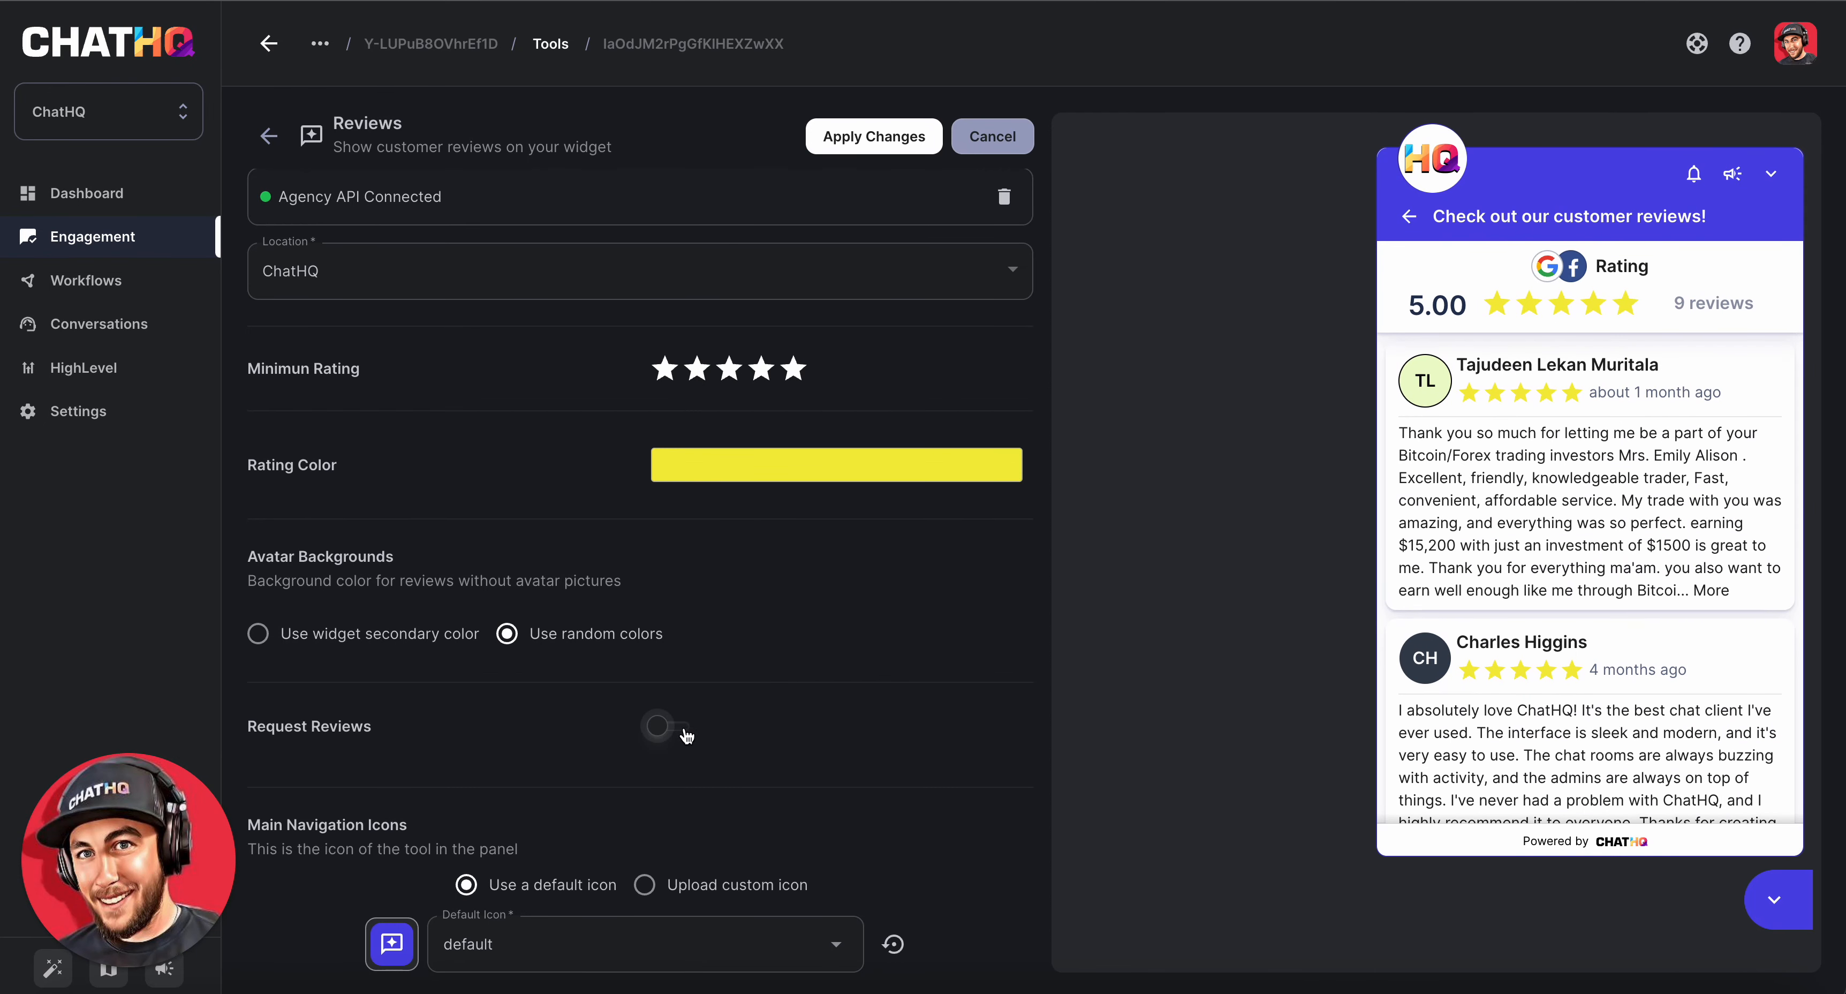
click(662, 729)
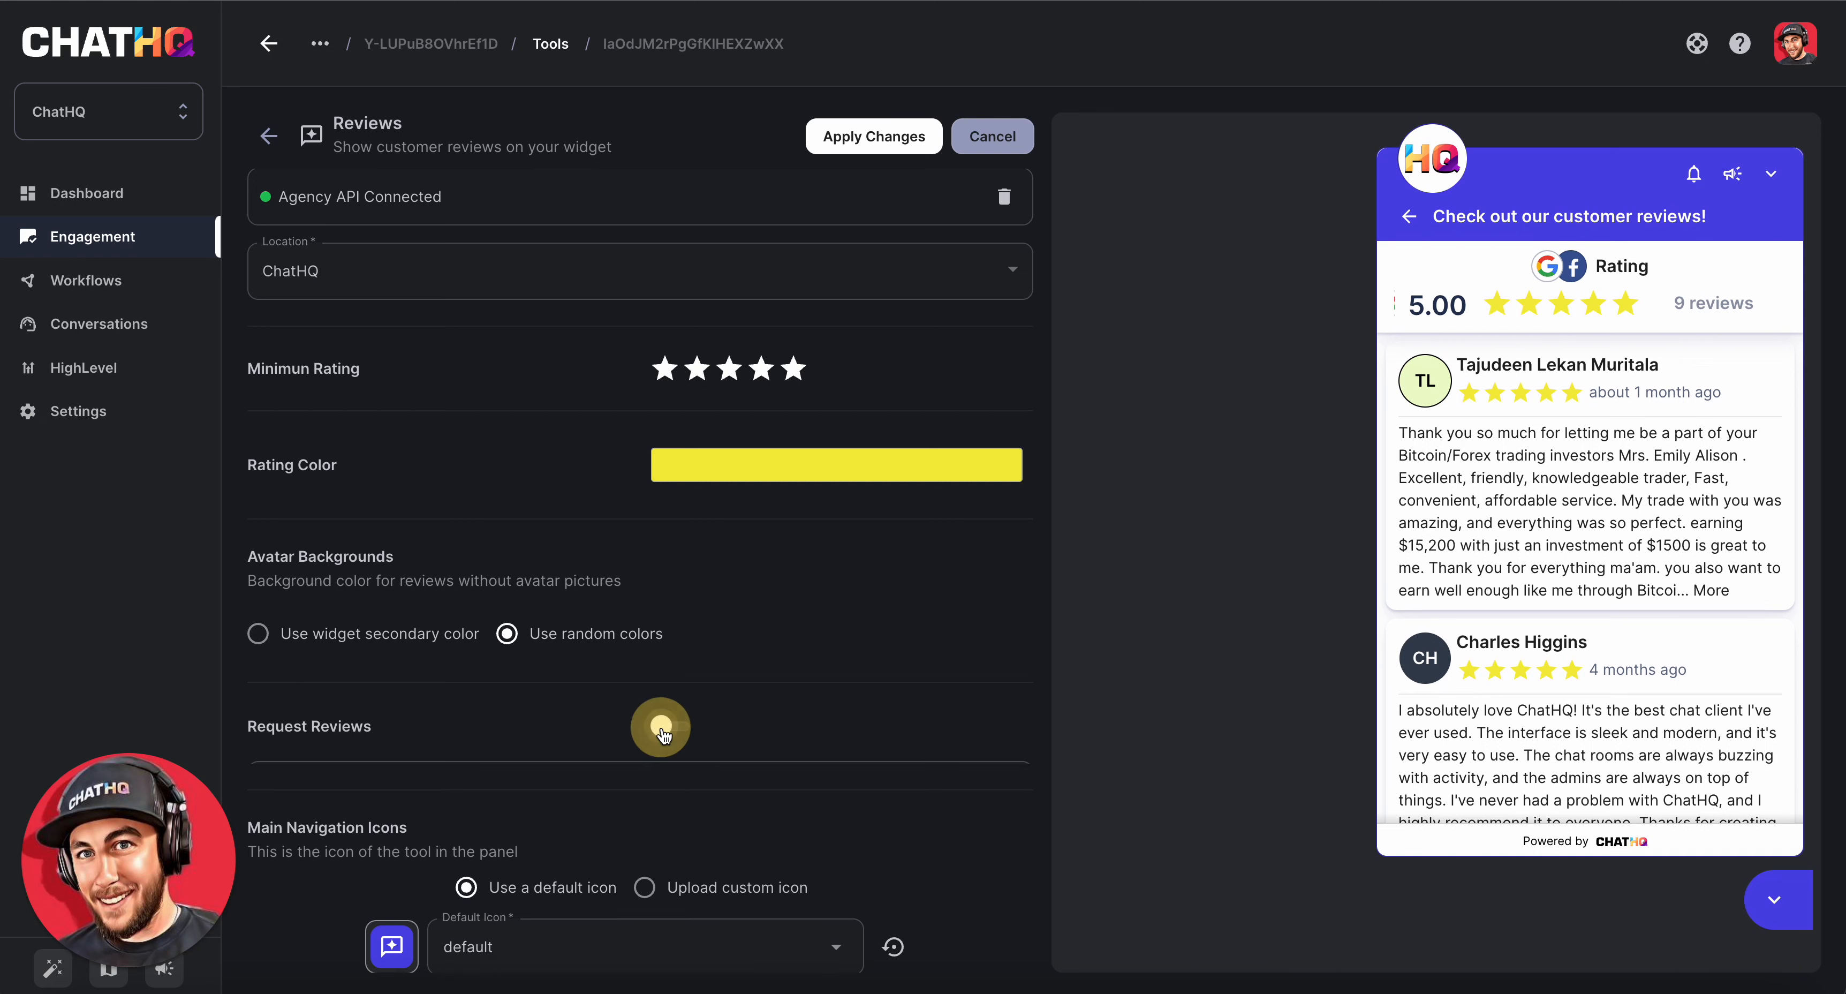
scroll(488, 573, down, 2)
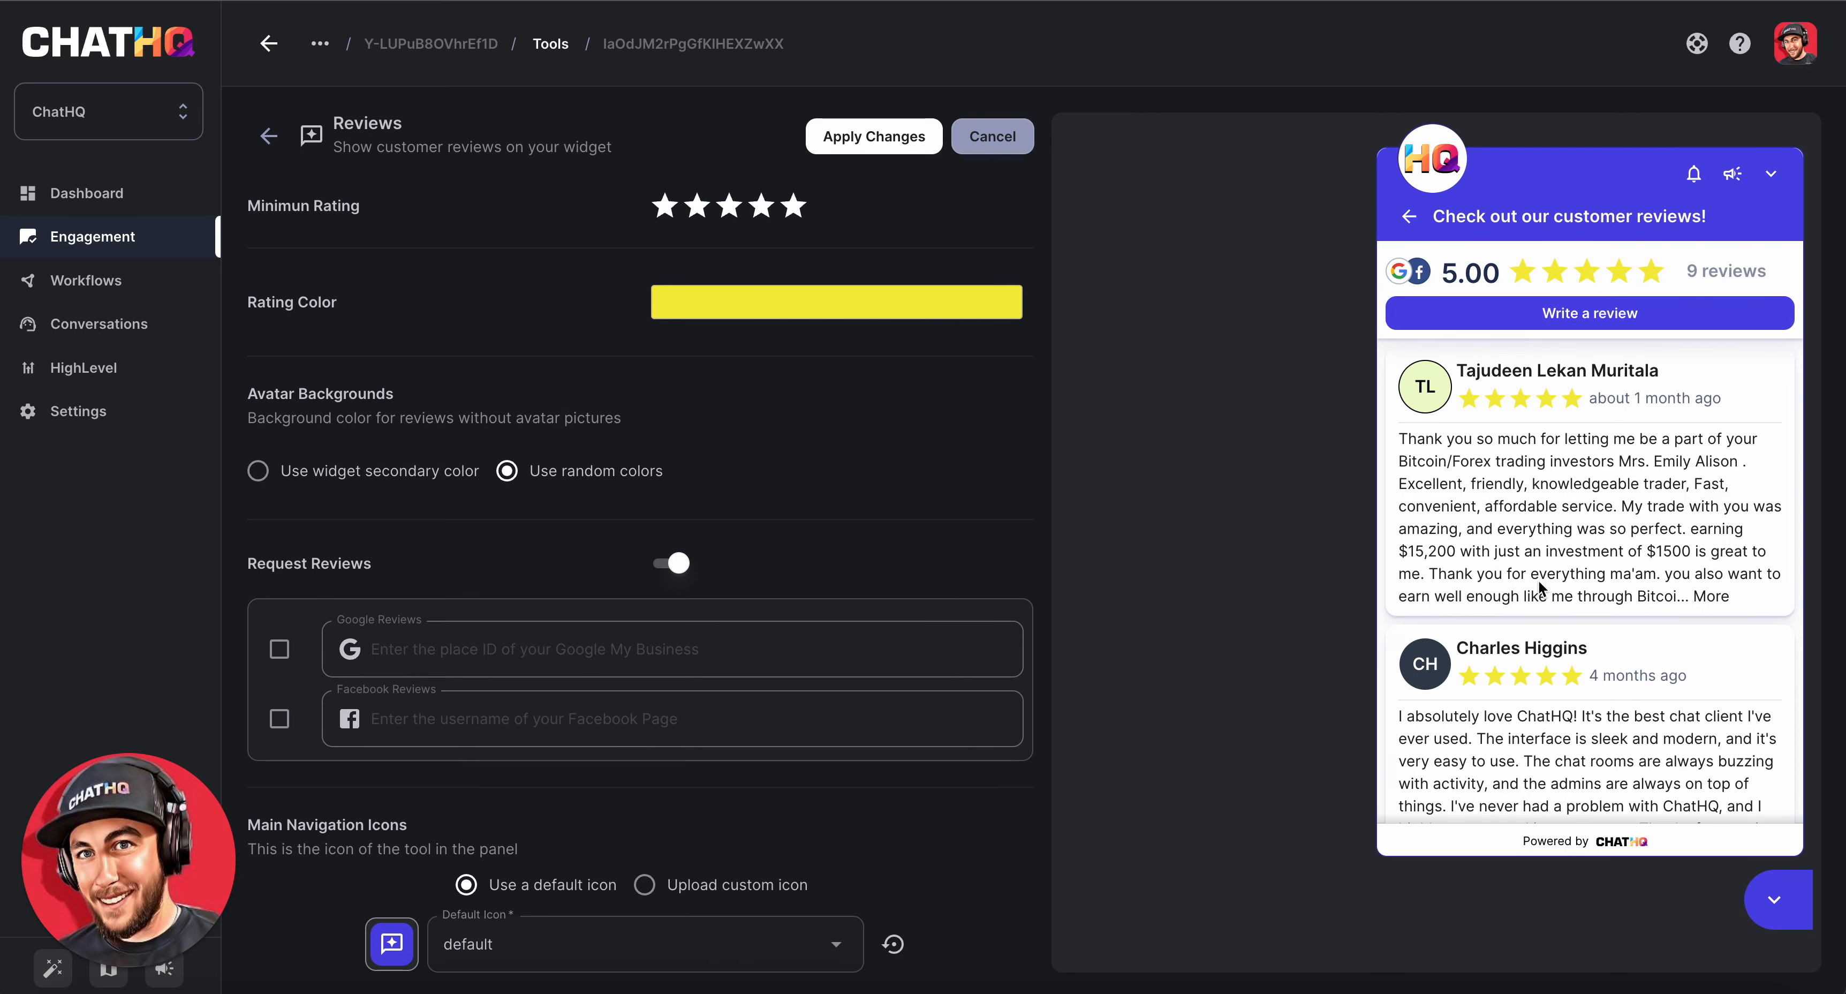
scroll(1541, 588, down, 10)
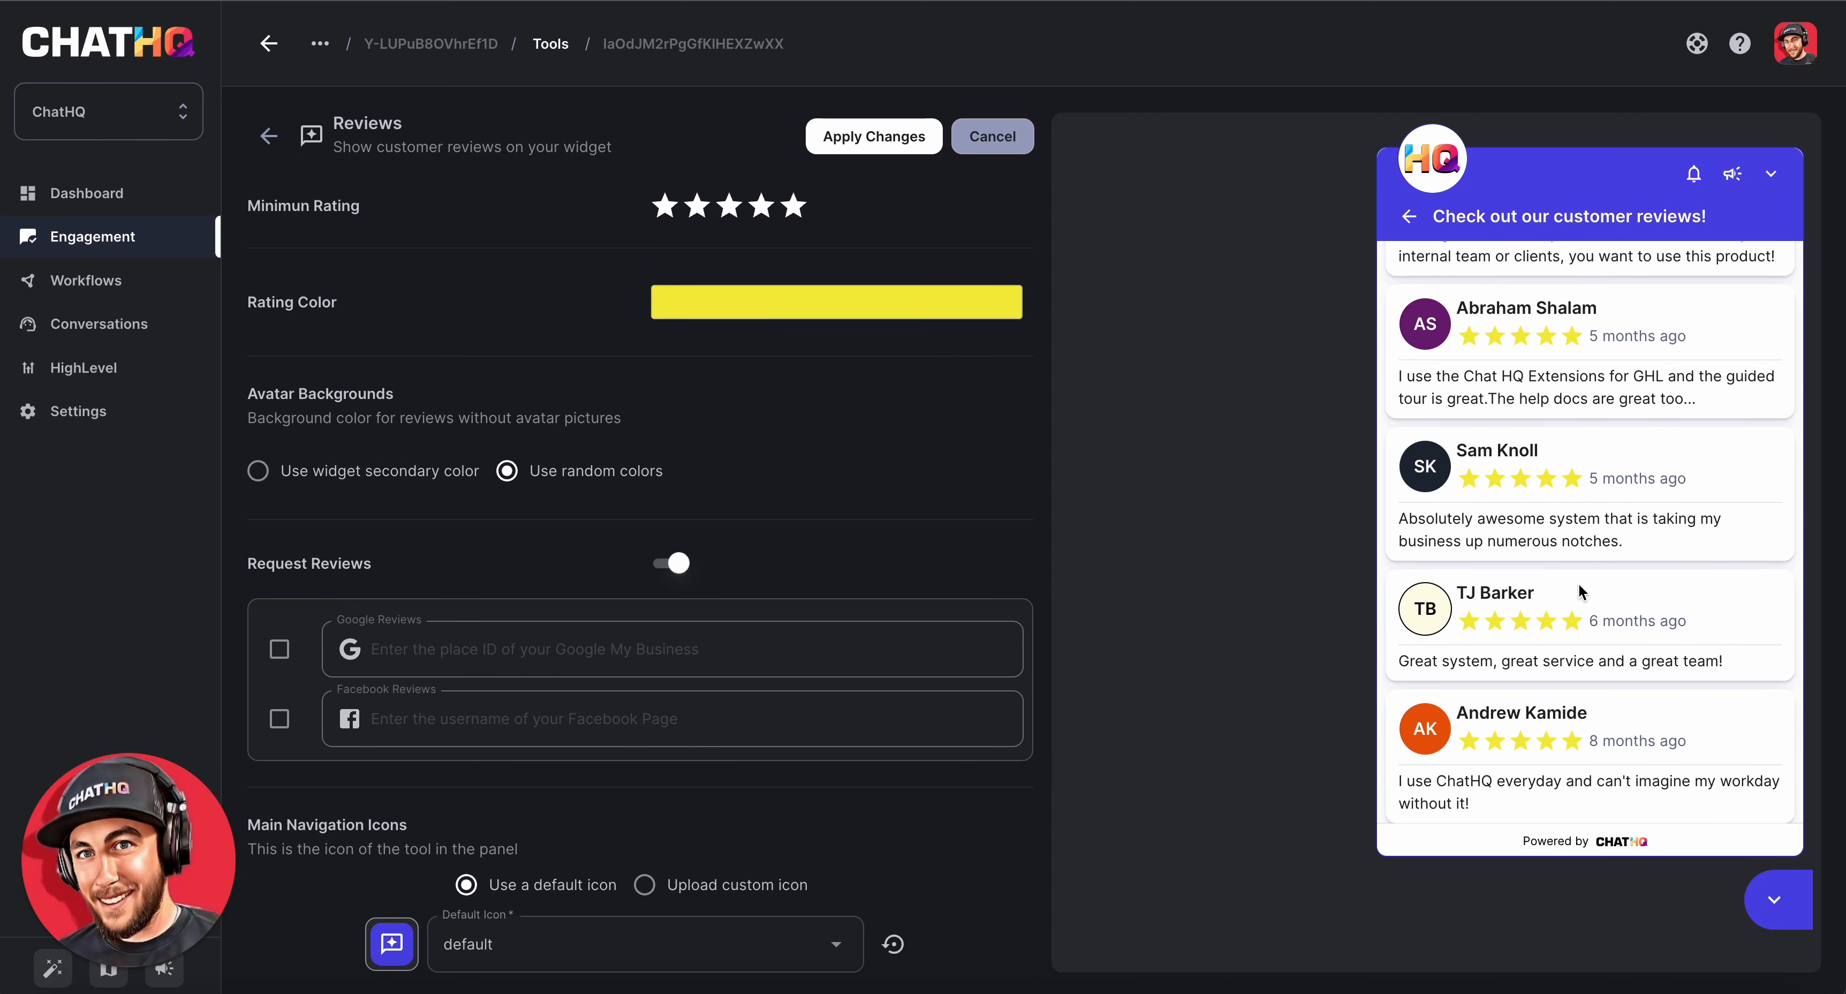
scroll(1582, 592, up, 10)
scroll(1547, 577, down, 5)
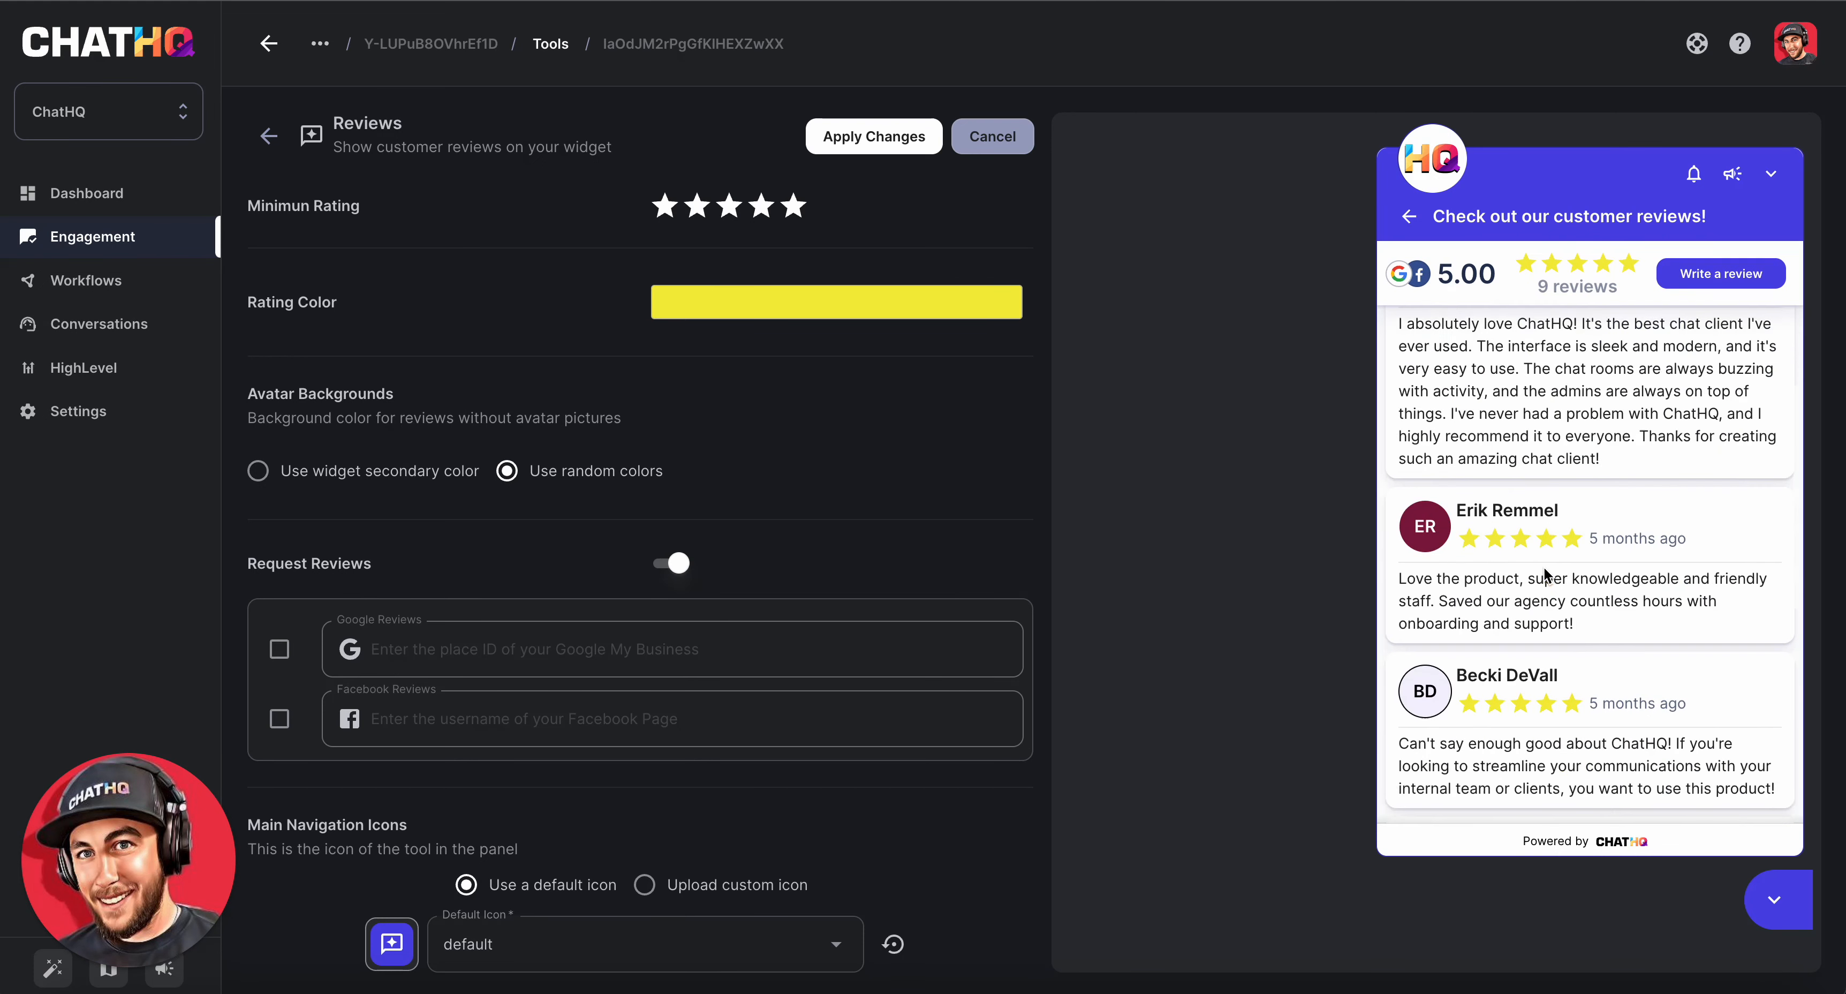
scroll(1547, 577, down, 2)
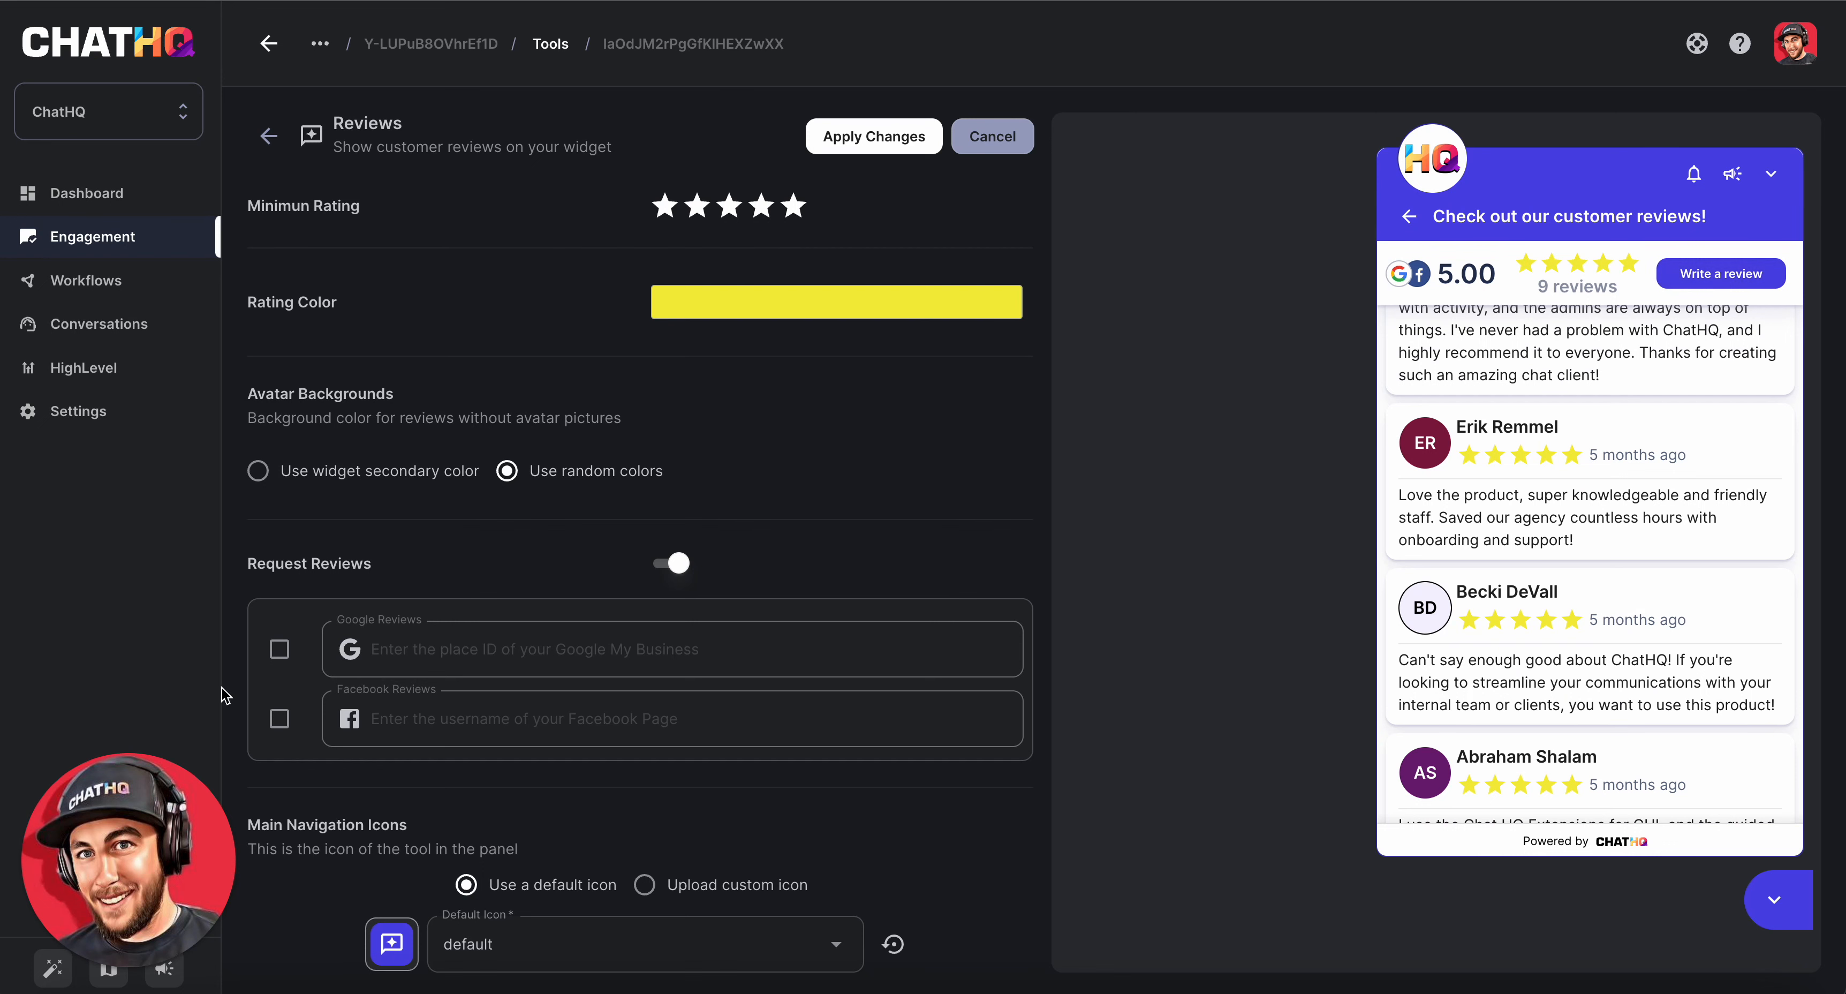
- Include both Google Reviews and Facebook Reviews as review request options and open the Write a review prompt in the preview
click(279, 649)
click(279, 719)
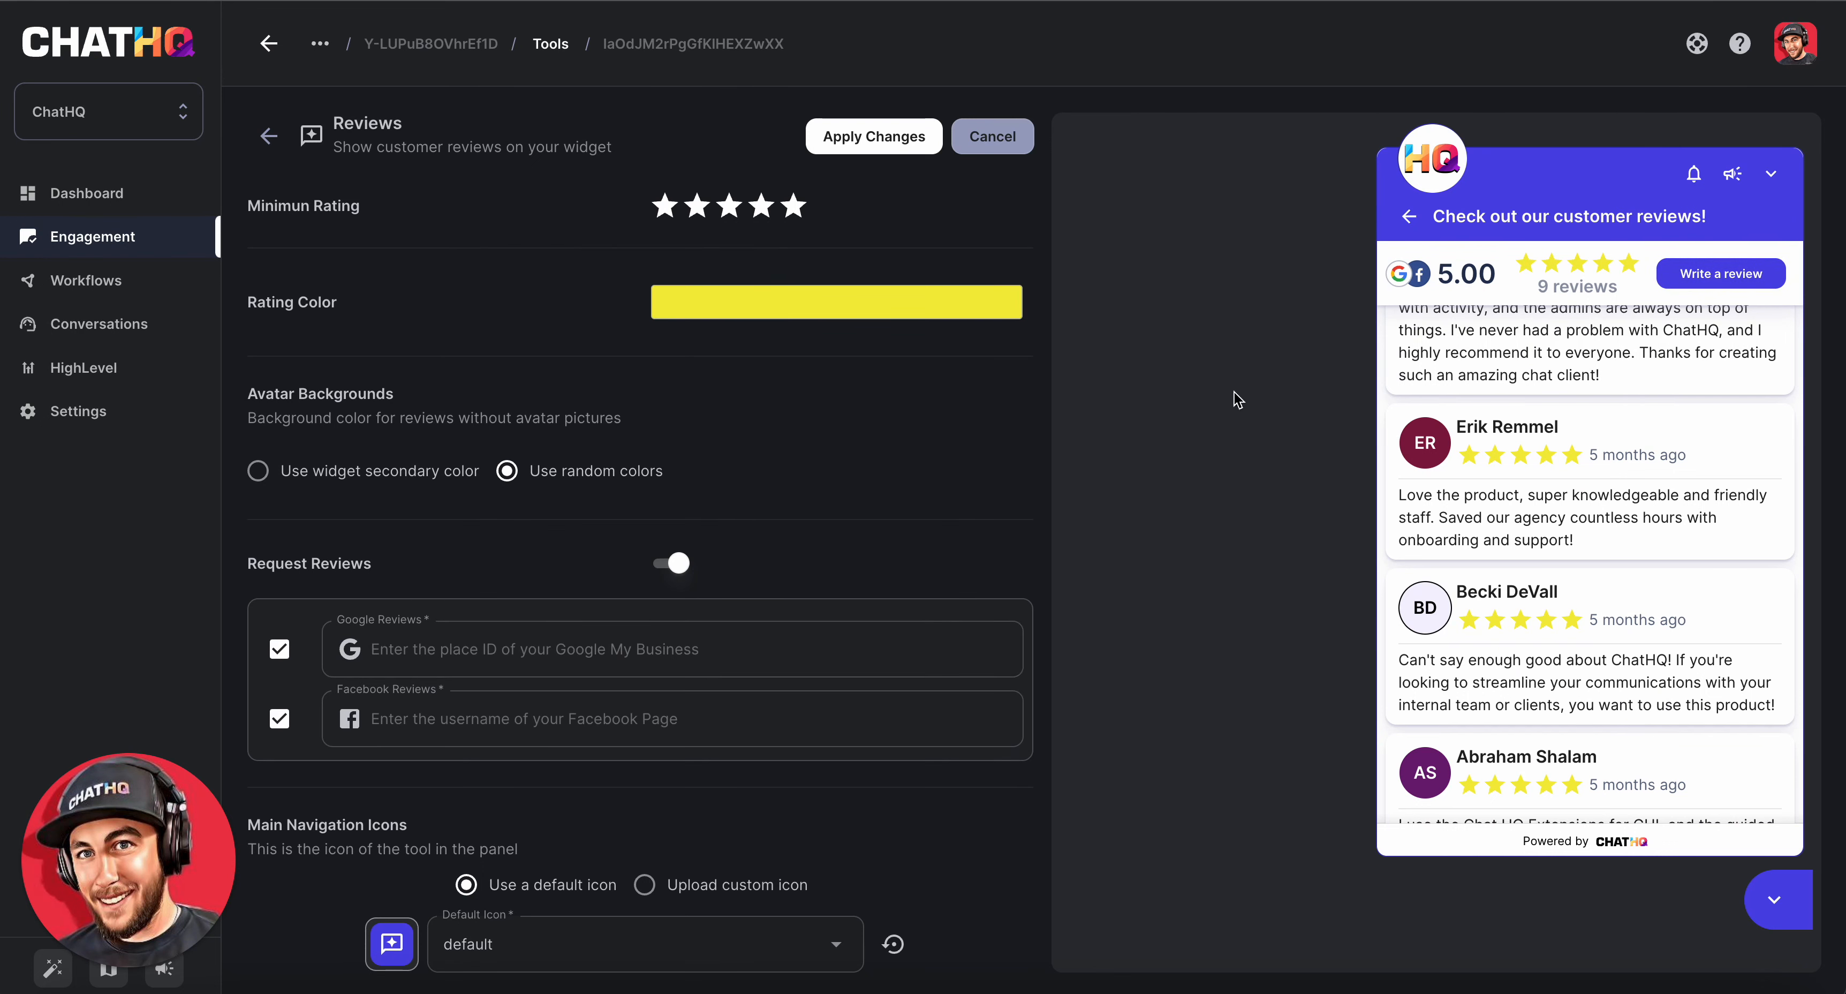
click(1704, 276)
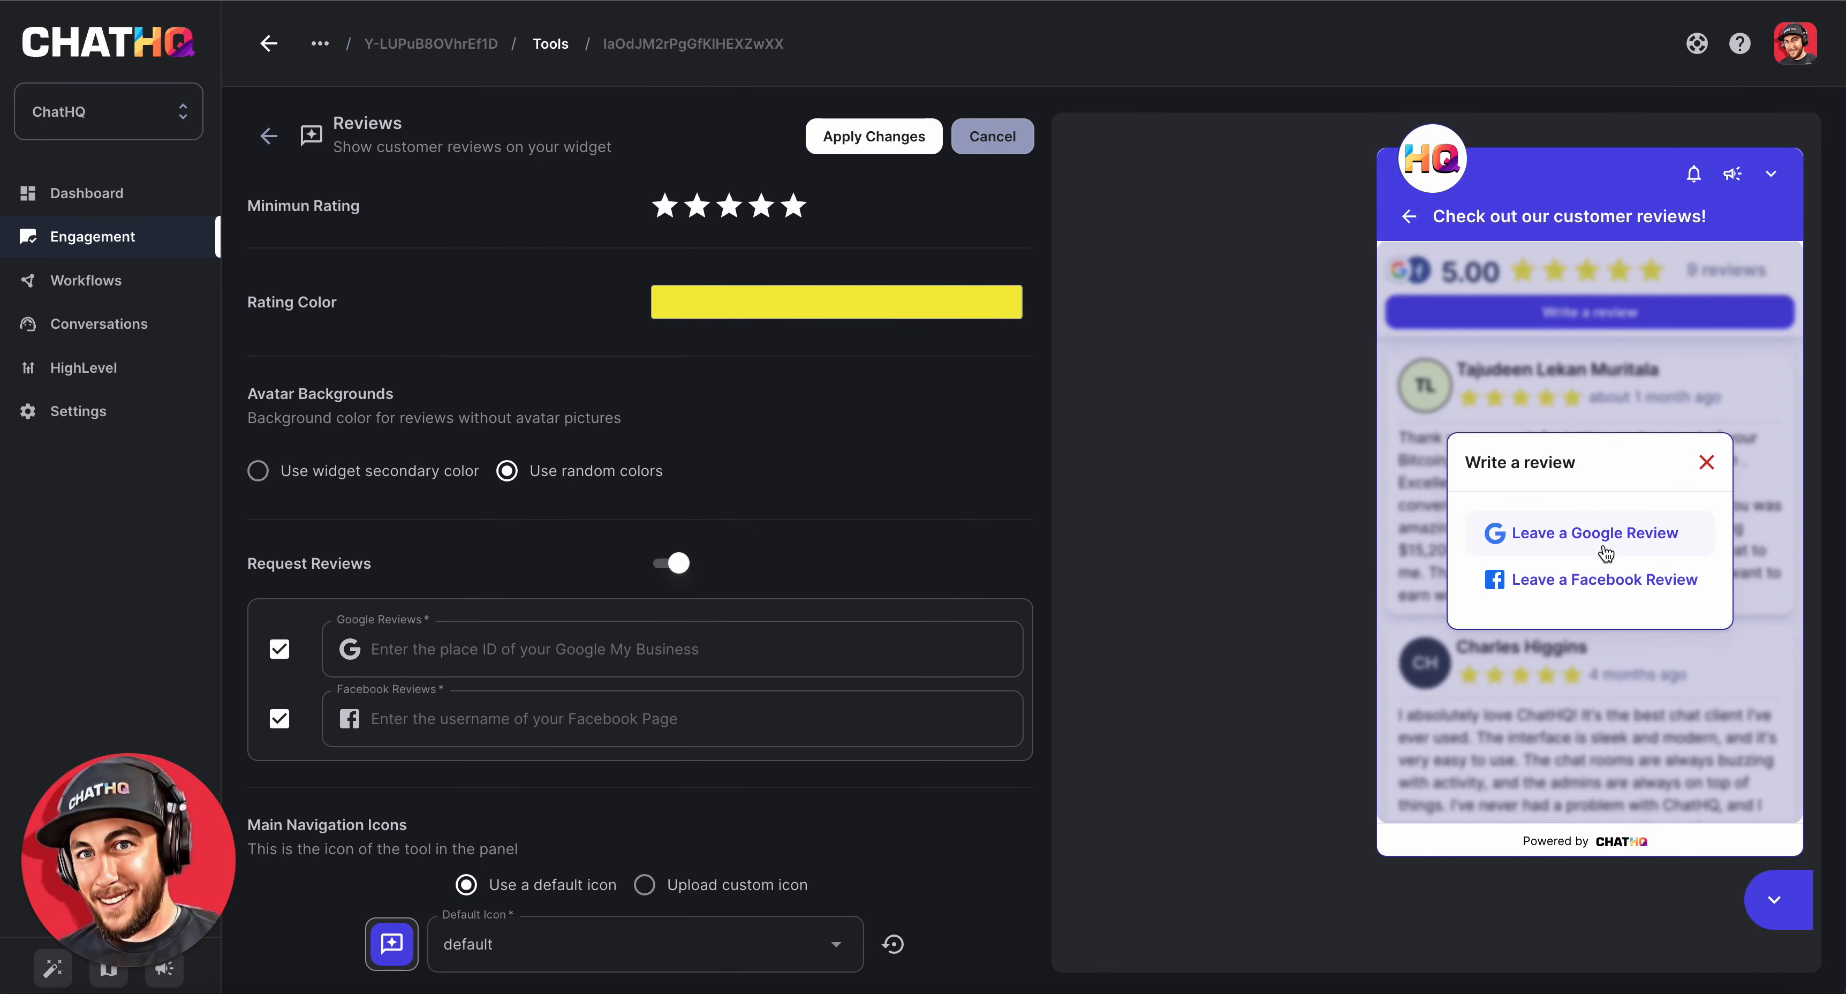
click(438, 649)
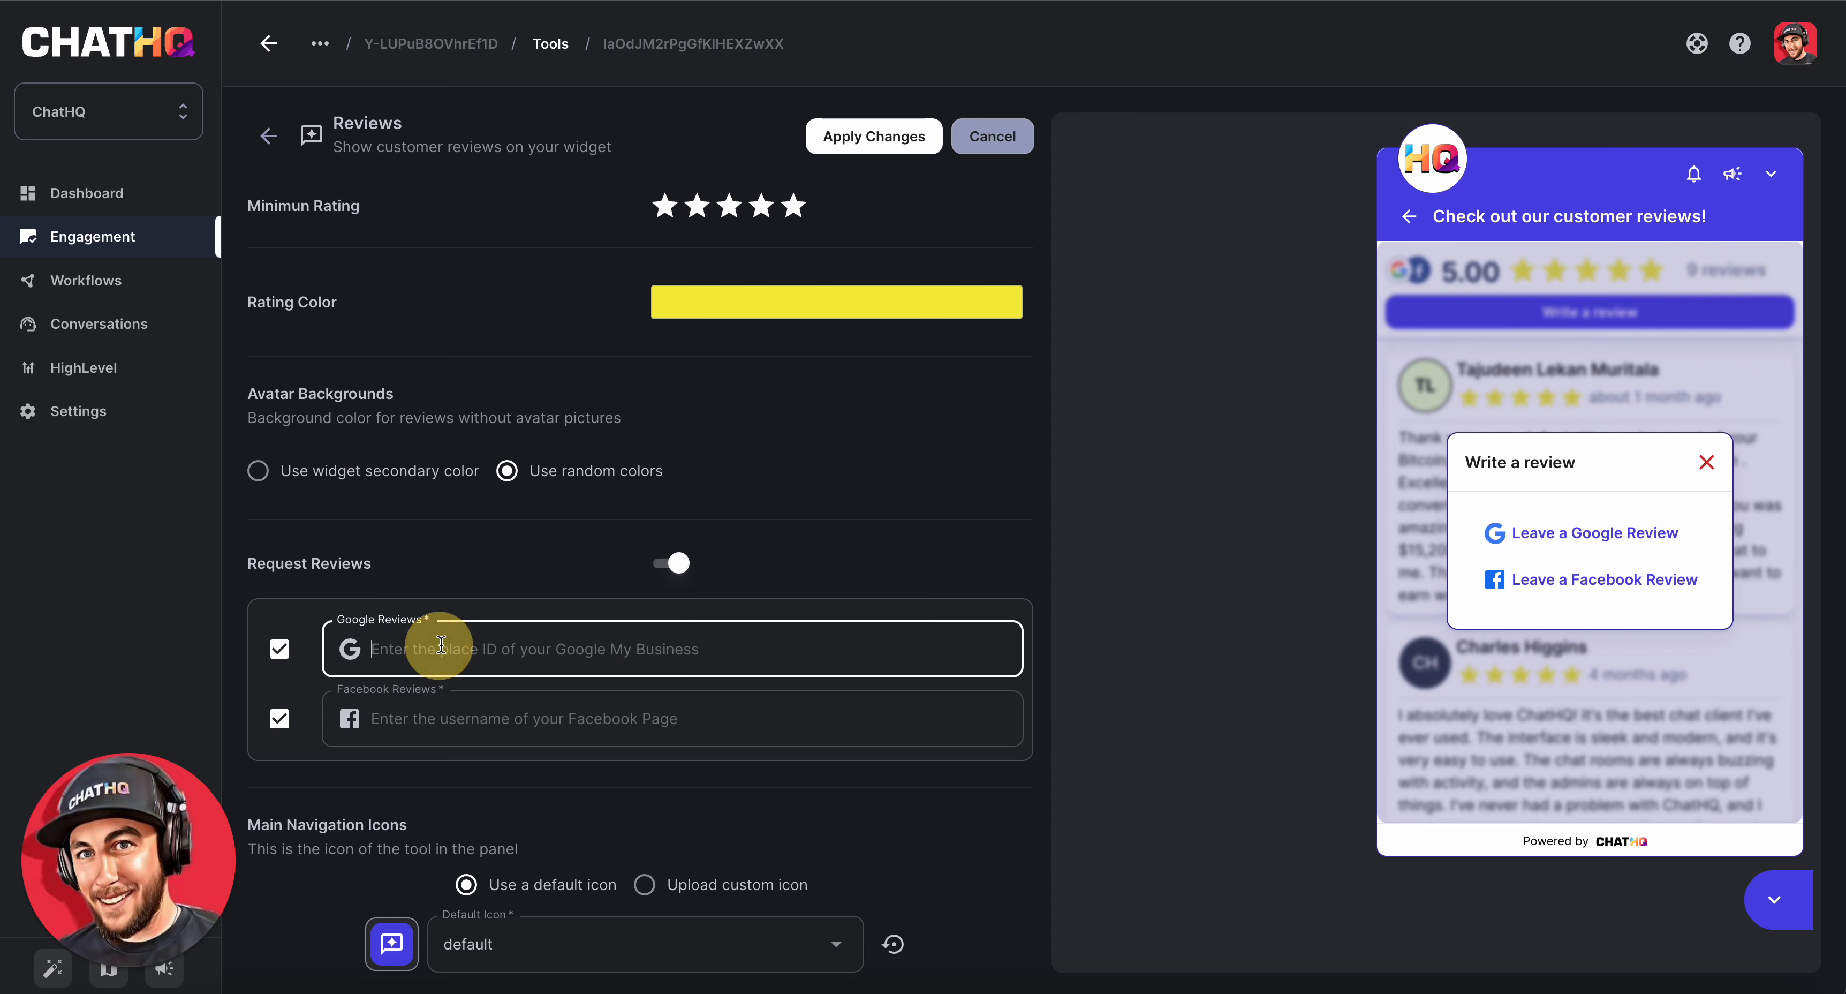
click(476, 719)
click(457, 637)
click(472, 762)
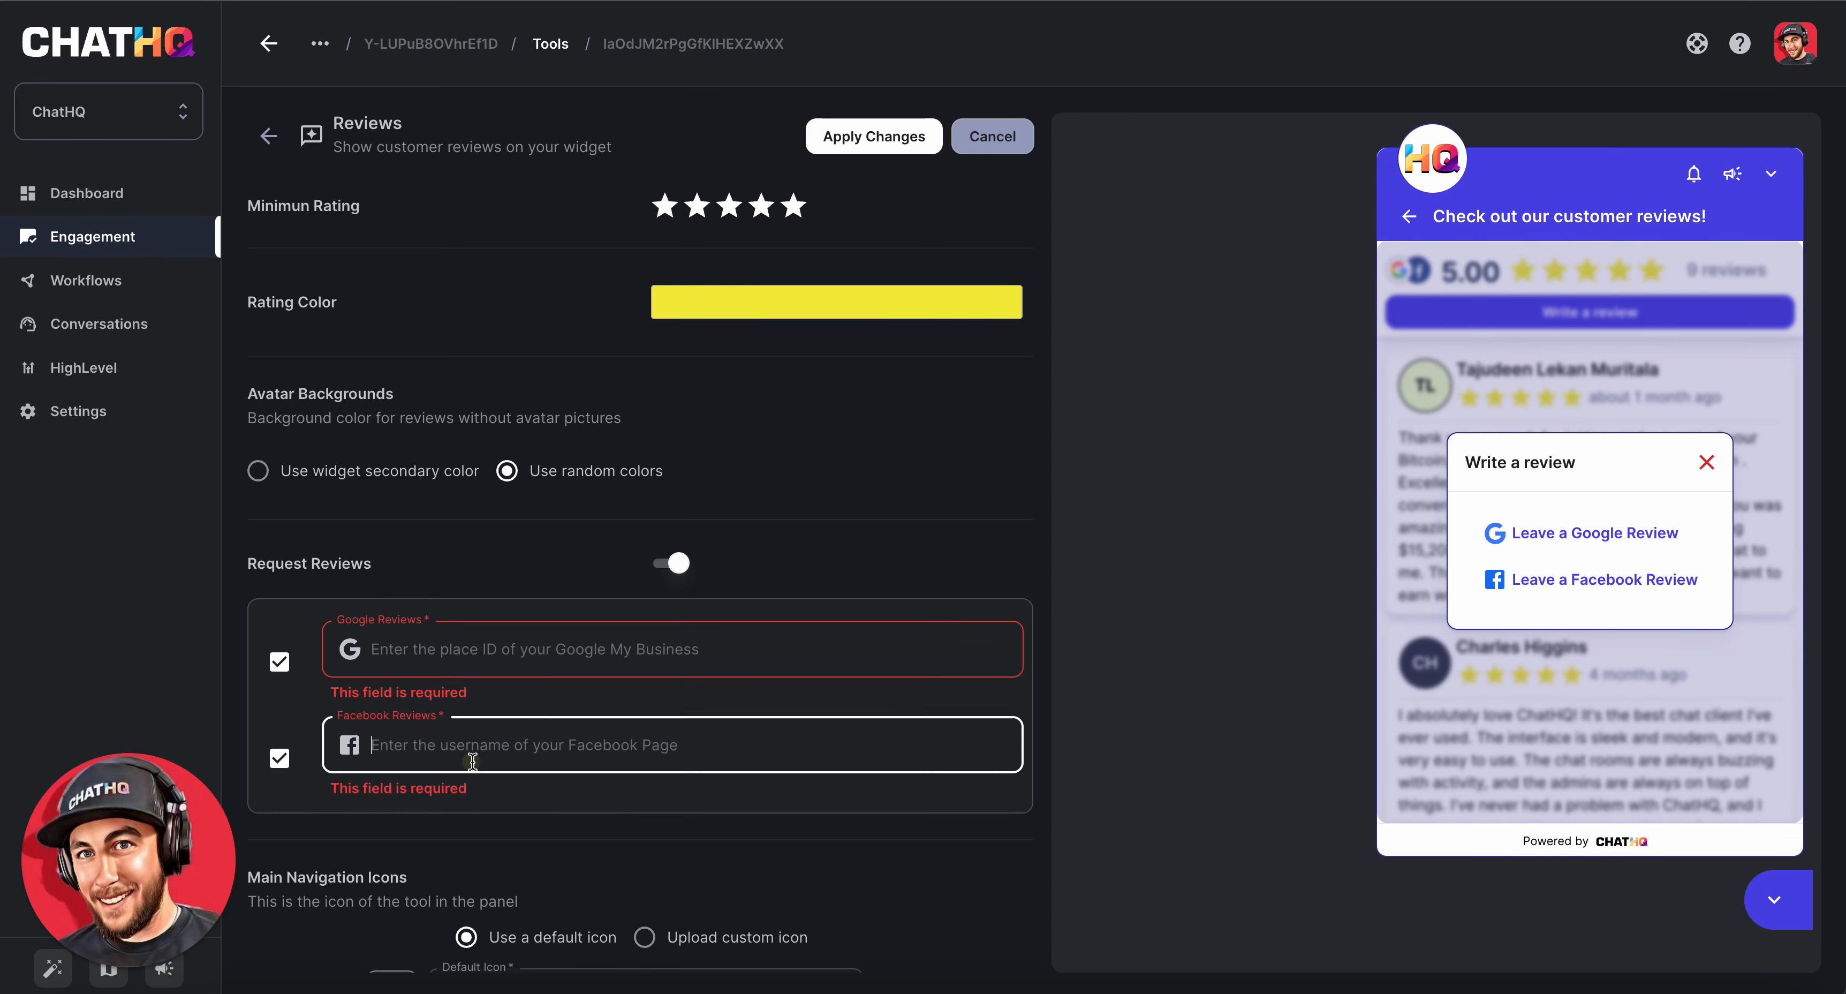
click(478, 660)
click(476, 761)
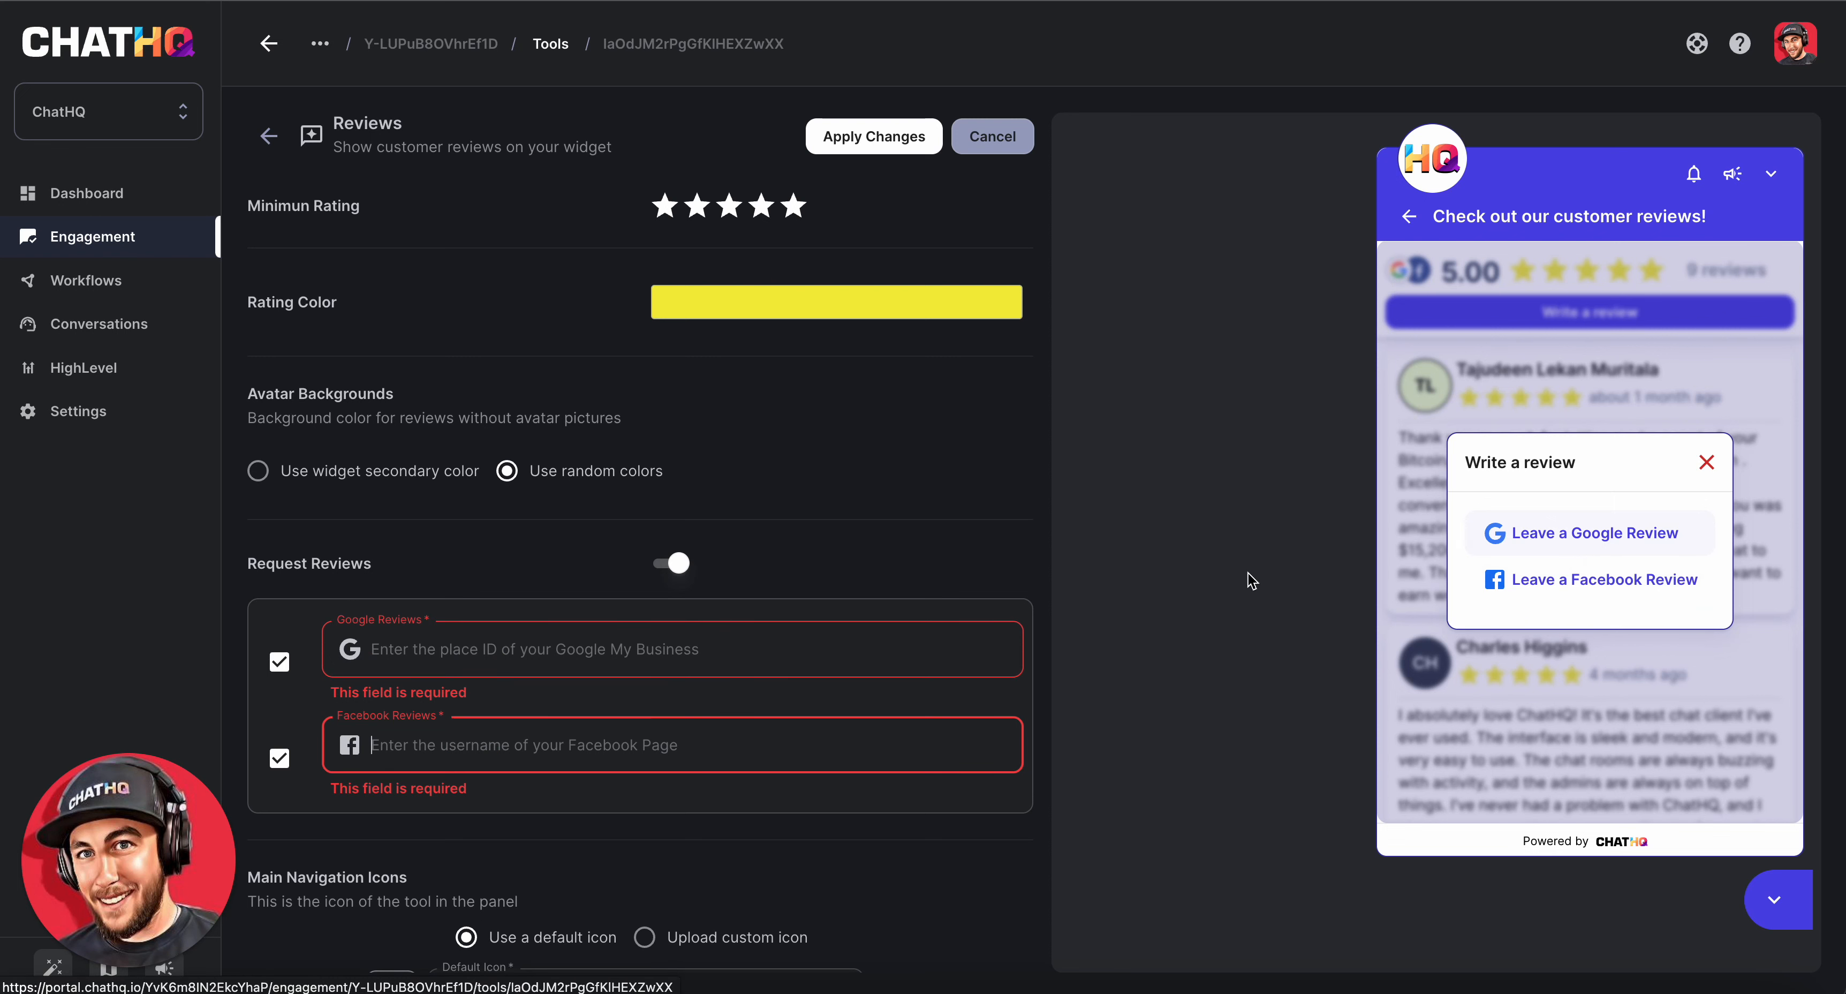
click(796, 562)
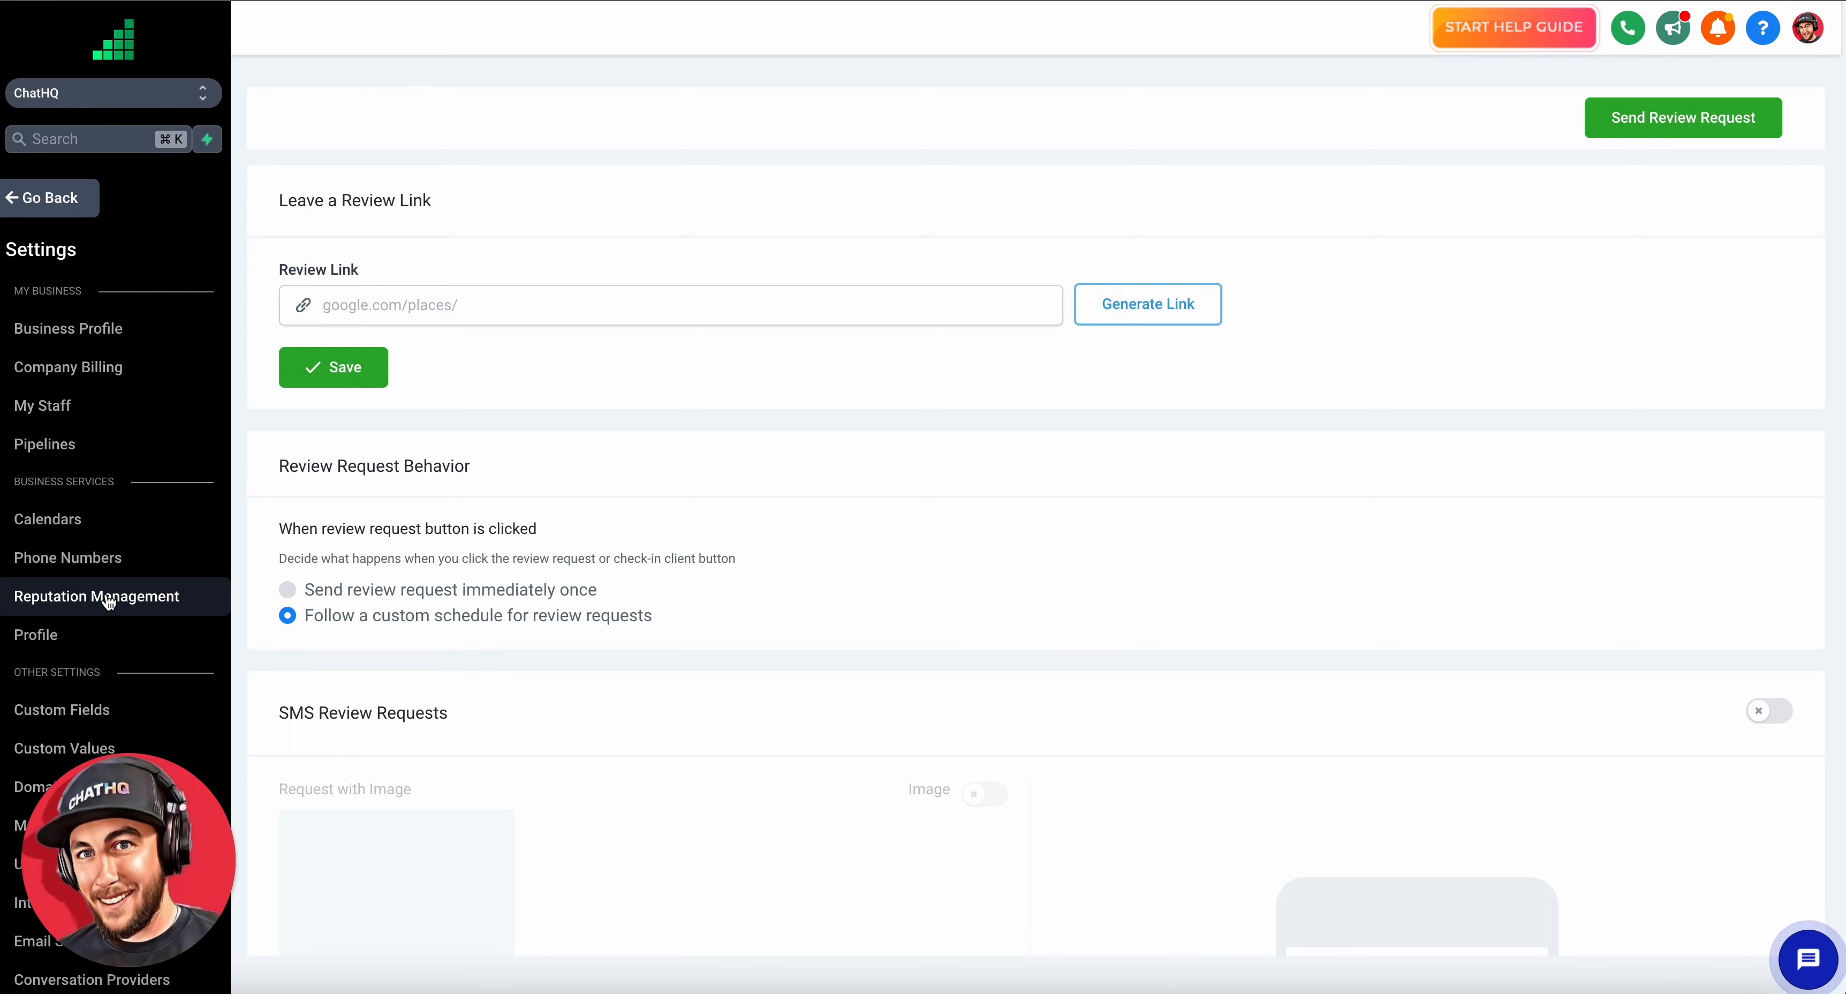
- Generate the review link in HighLevel's Reputation Management settings and copy its place ID into ChatHQ's Google Reviews field
click(1172, 308)
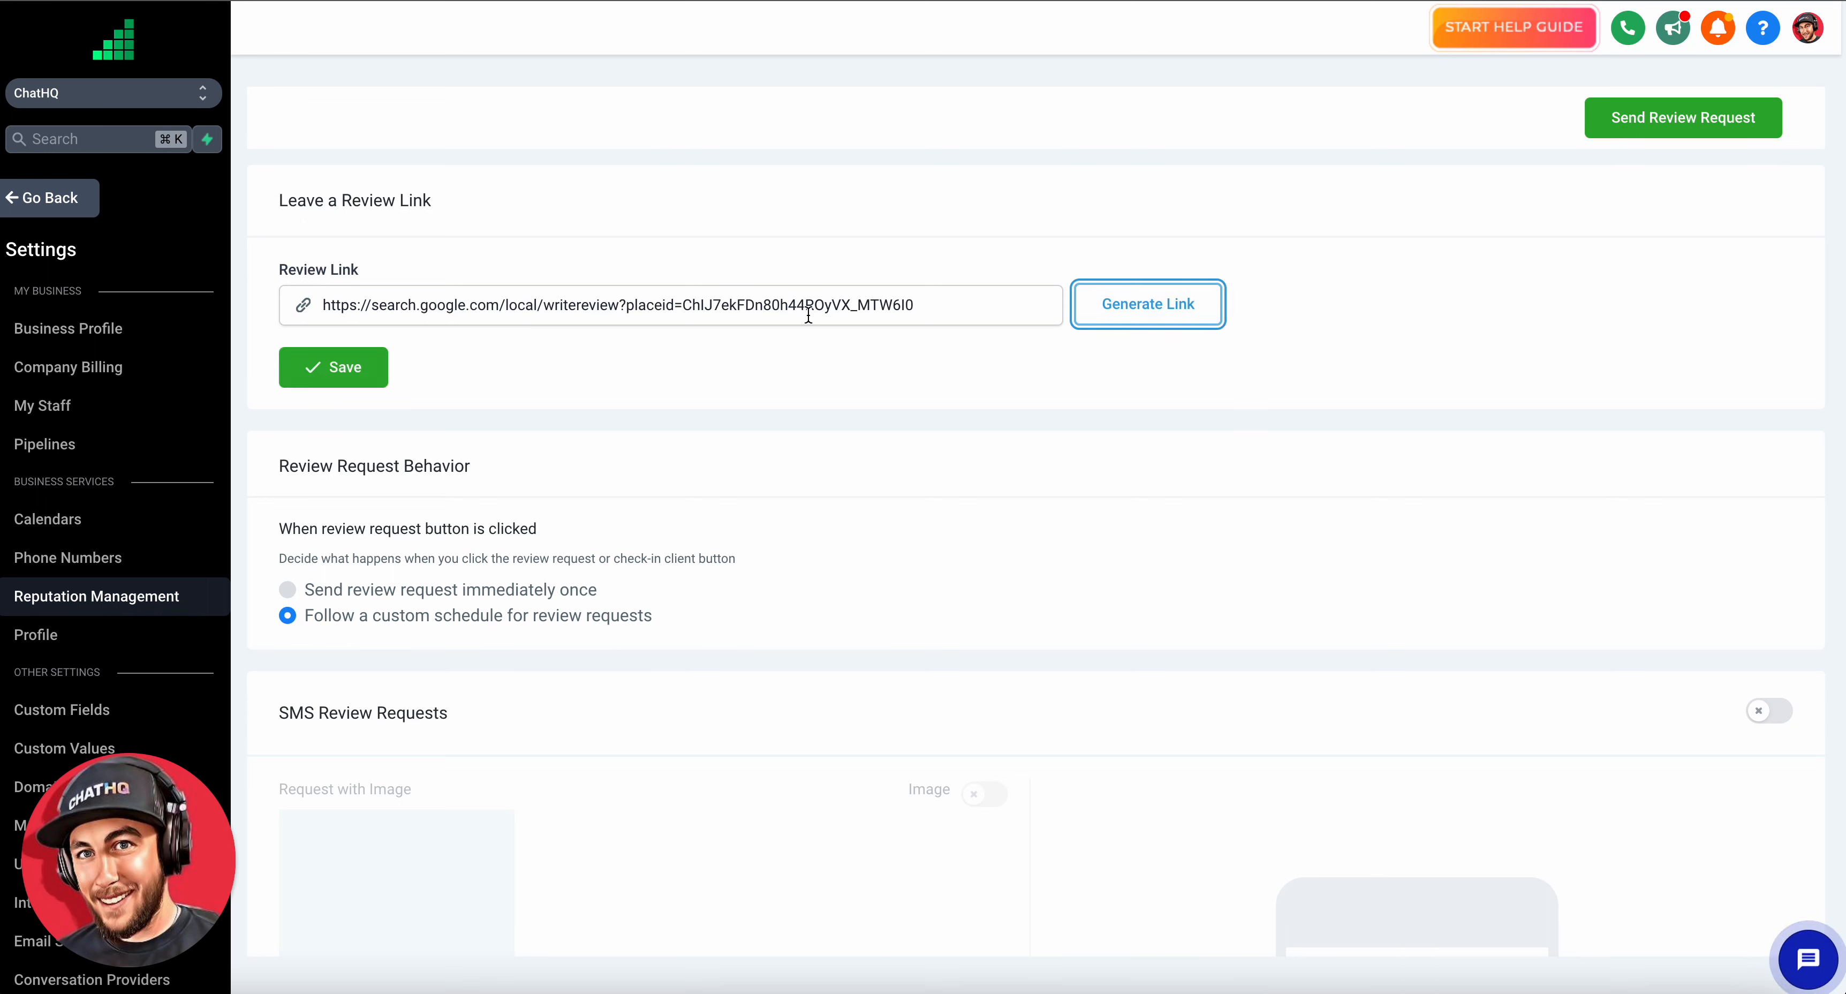
drag(920, 306, 684, 306)
key(ctrl+c)
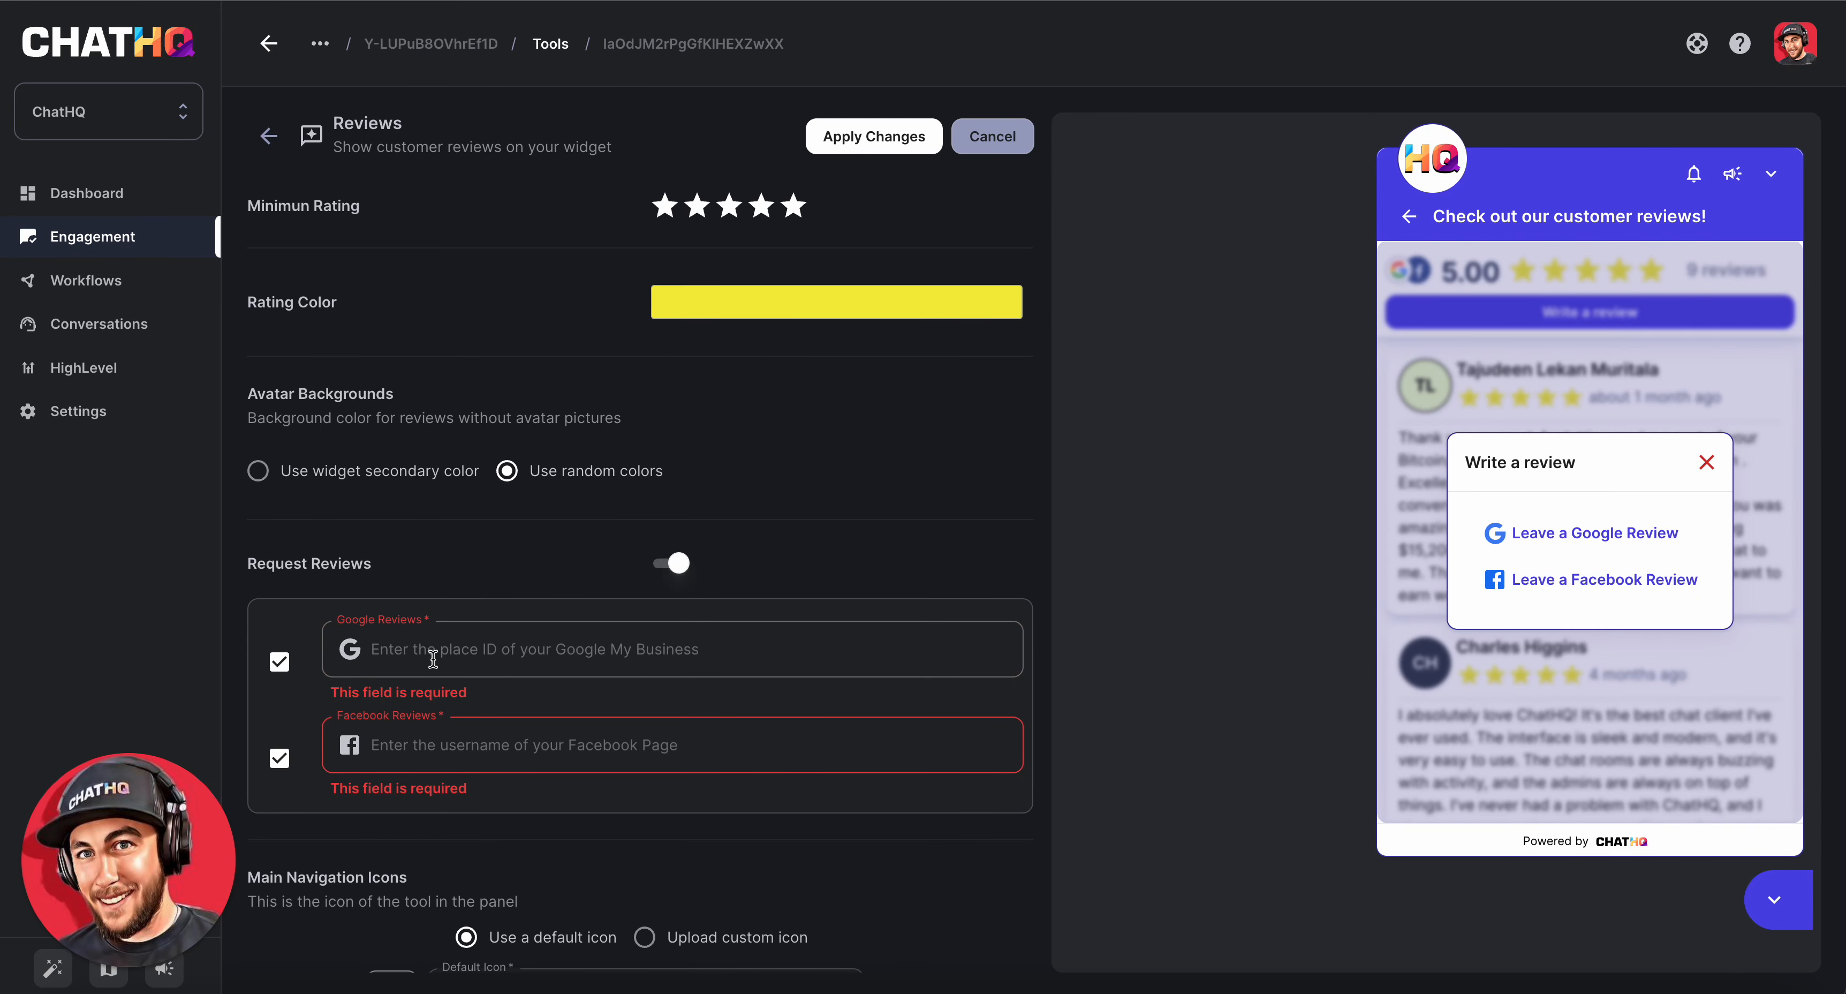
click(432, 653)
key(ctrl+v)
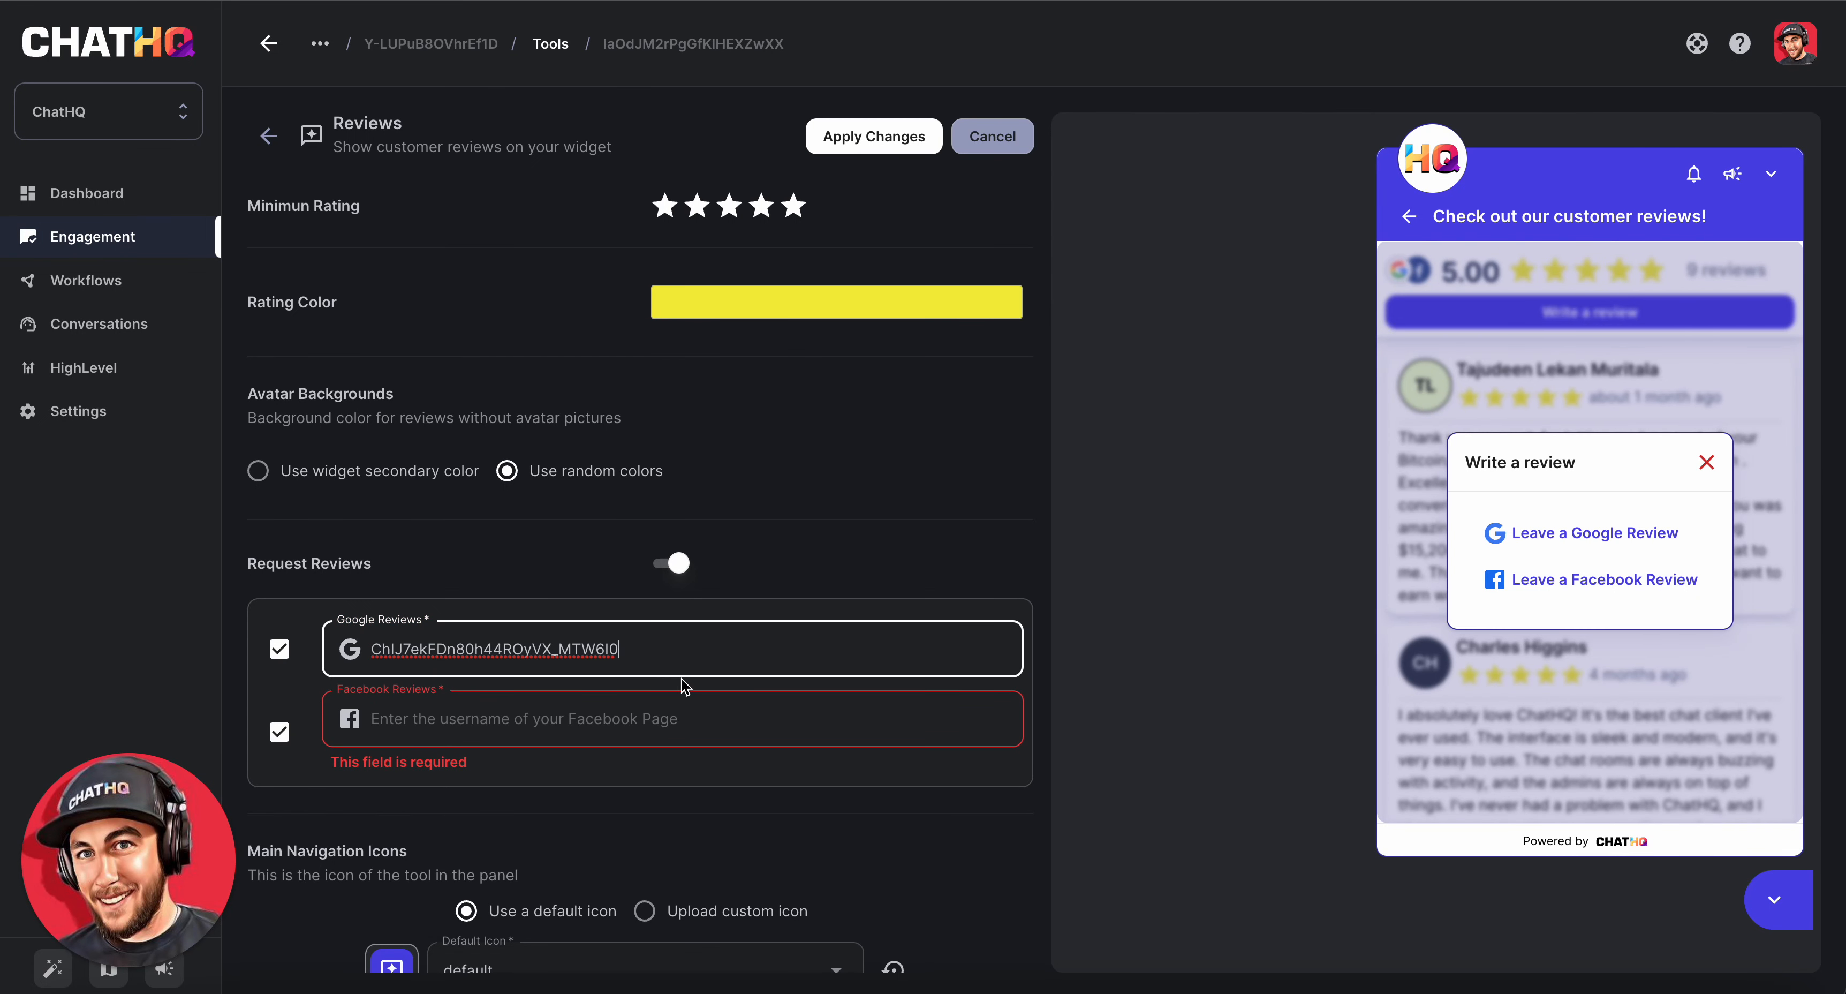
- Return to the HighLevel review link and highlight the place ID that follows "placeid="
click(609, 728)
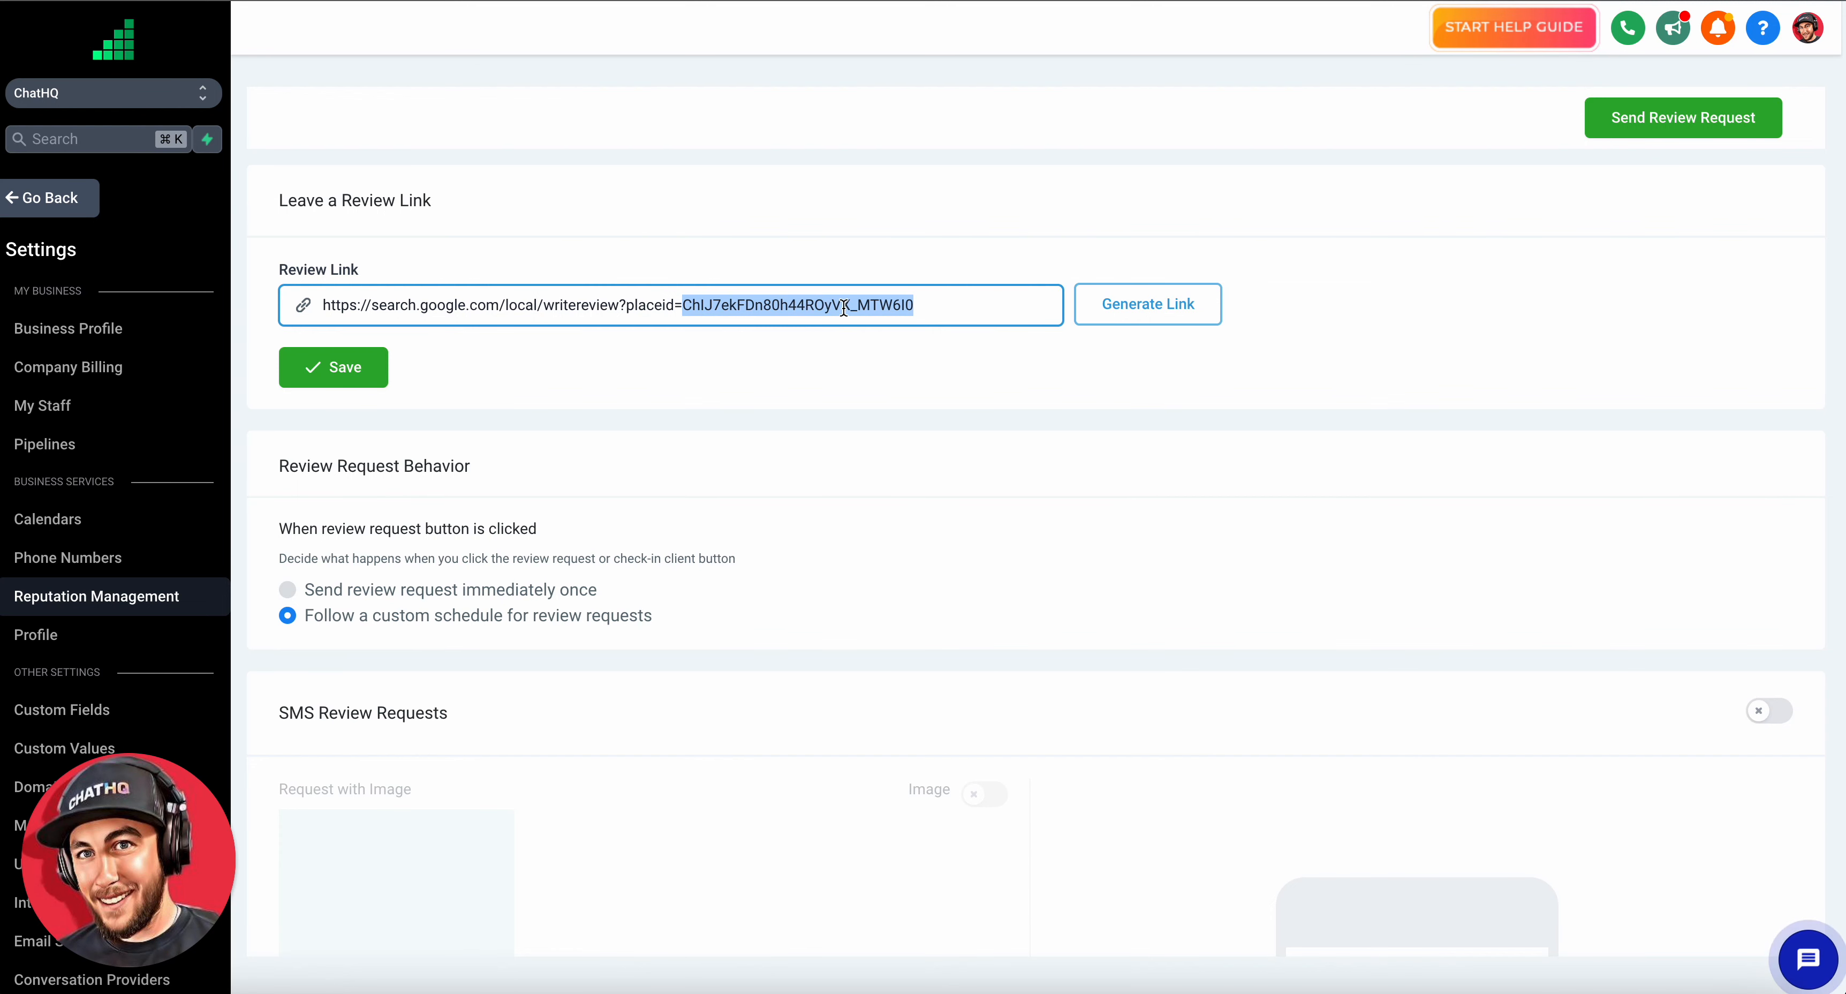
click(932, 305)
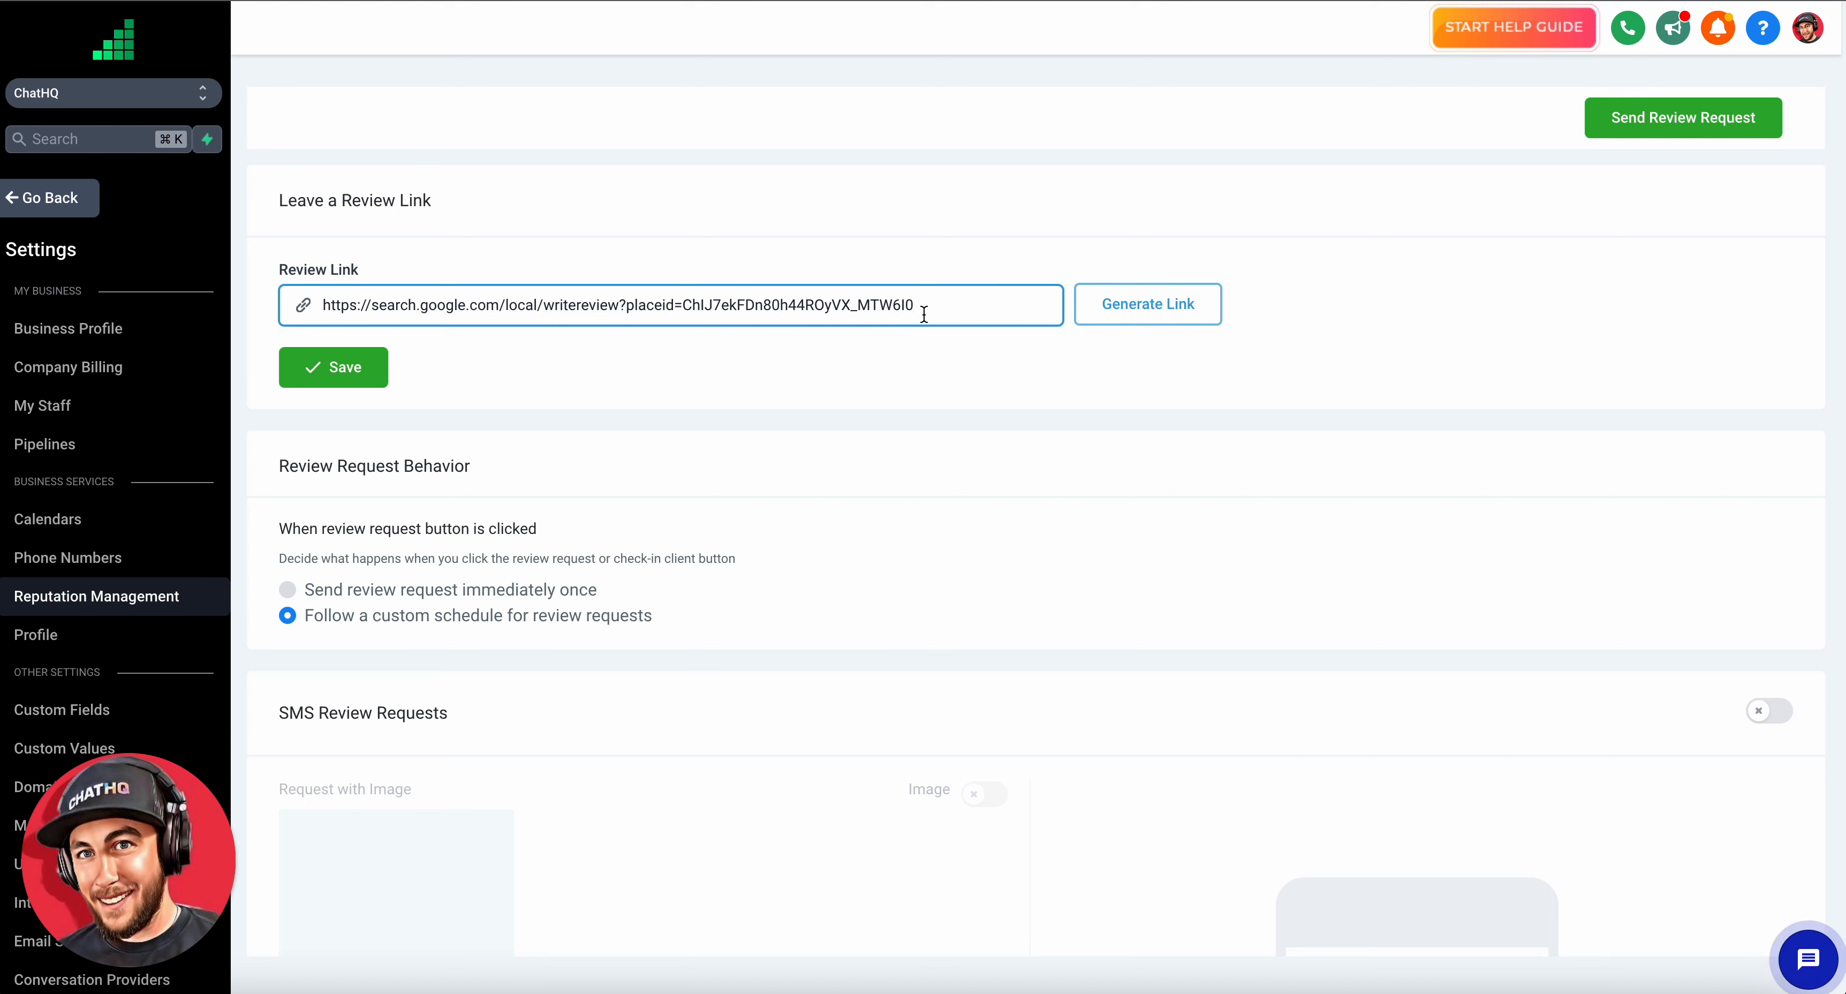
drag(921, 308, 682, 308)
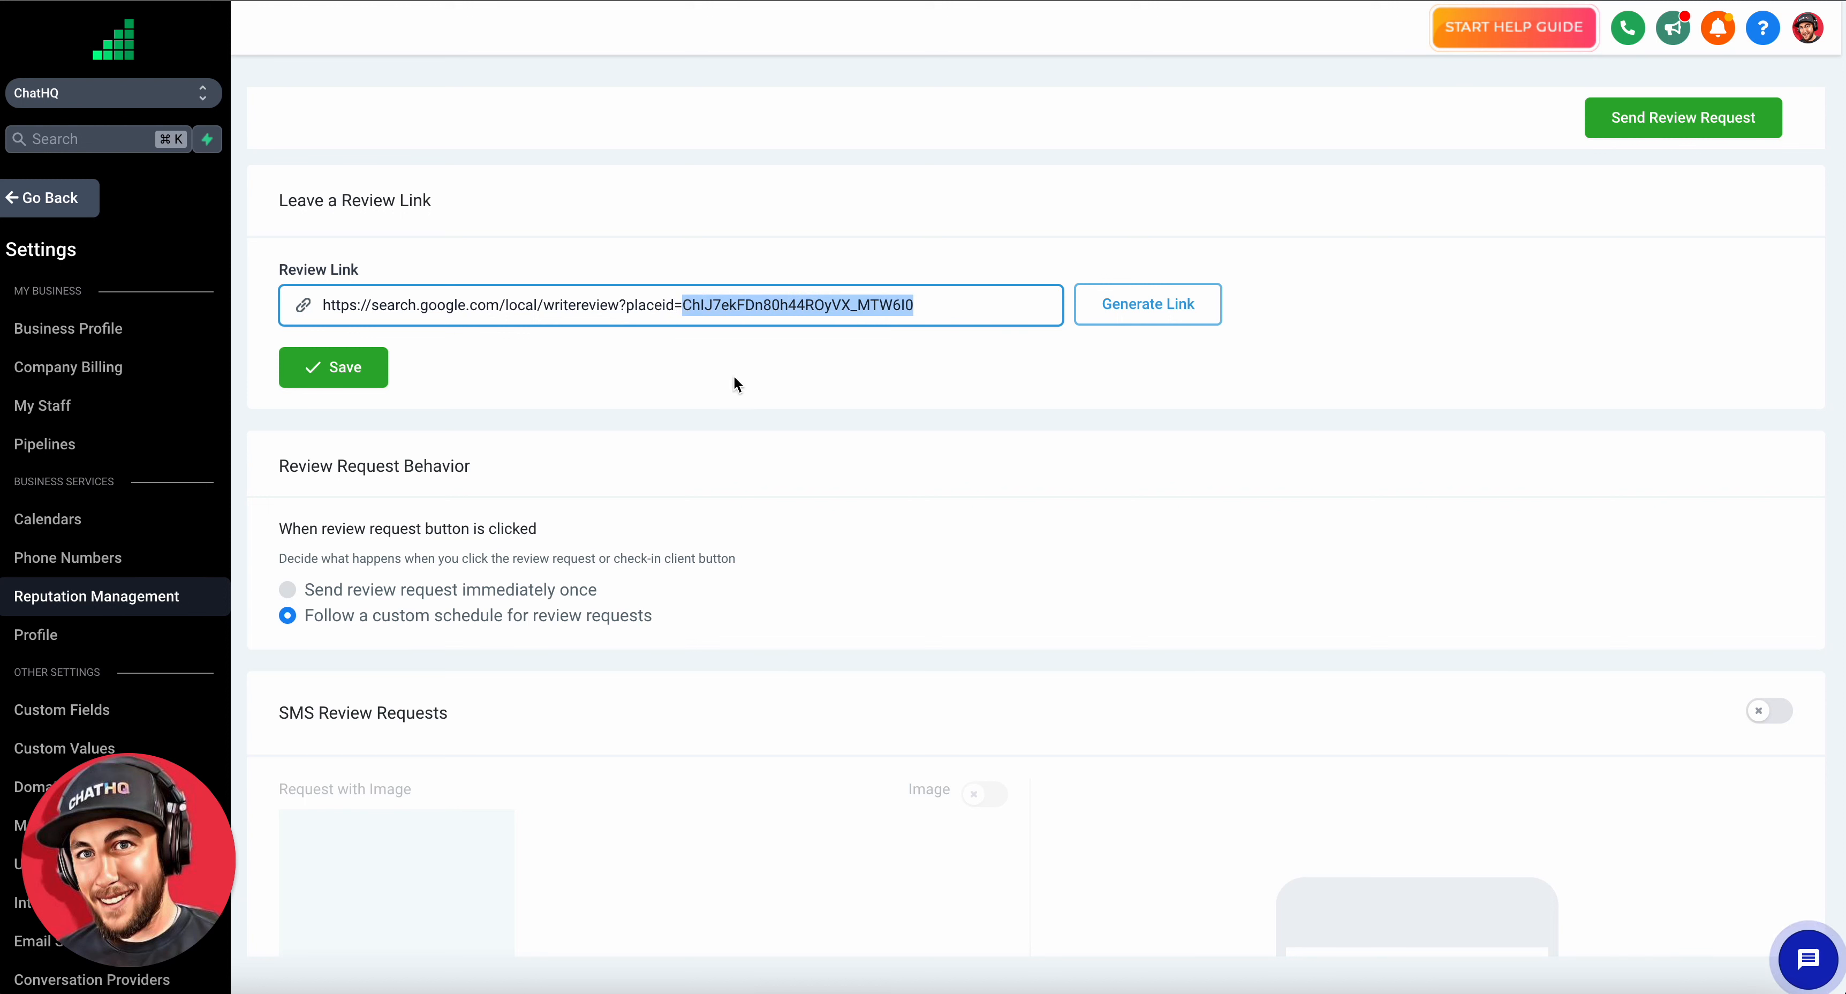
click(747, 364)
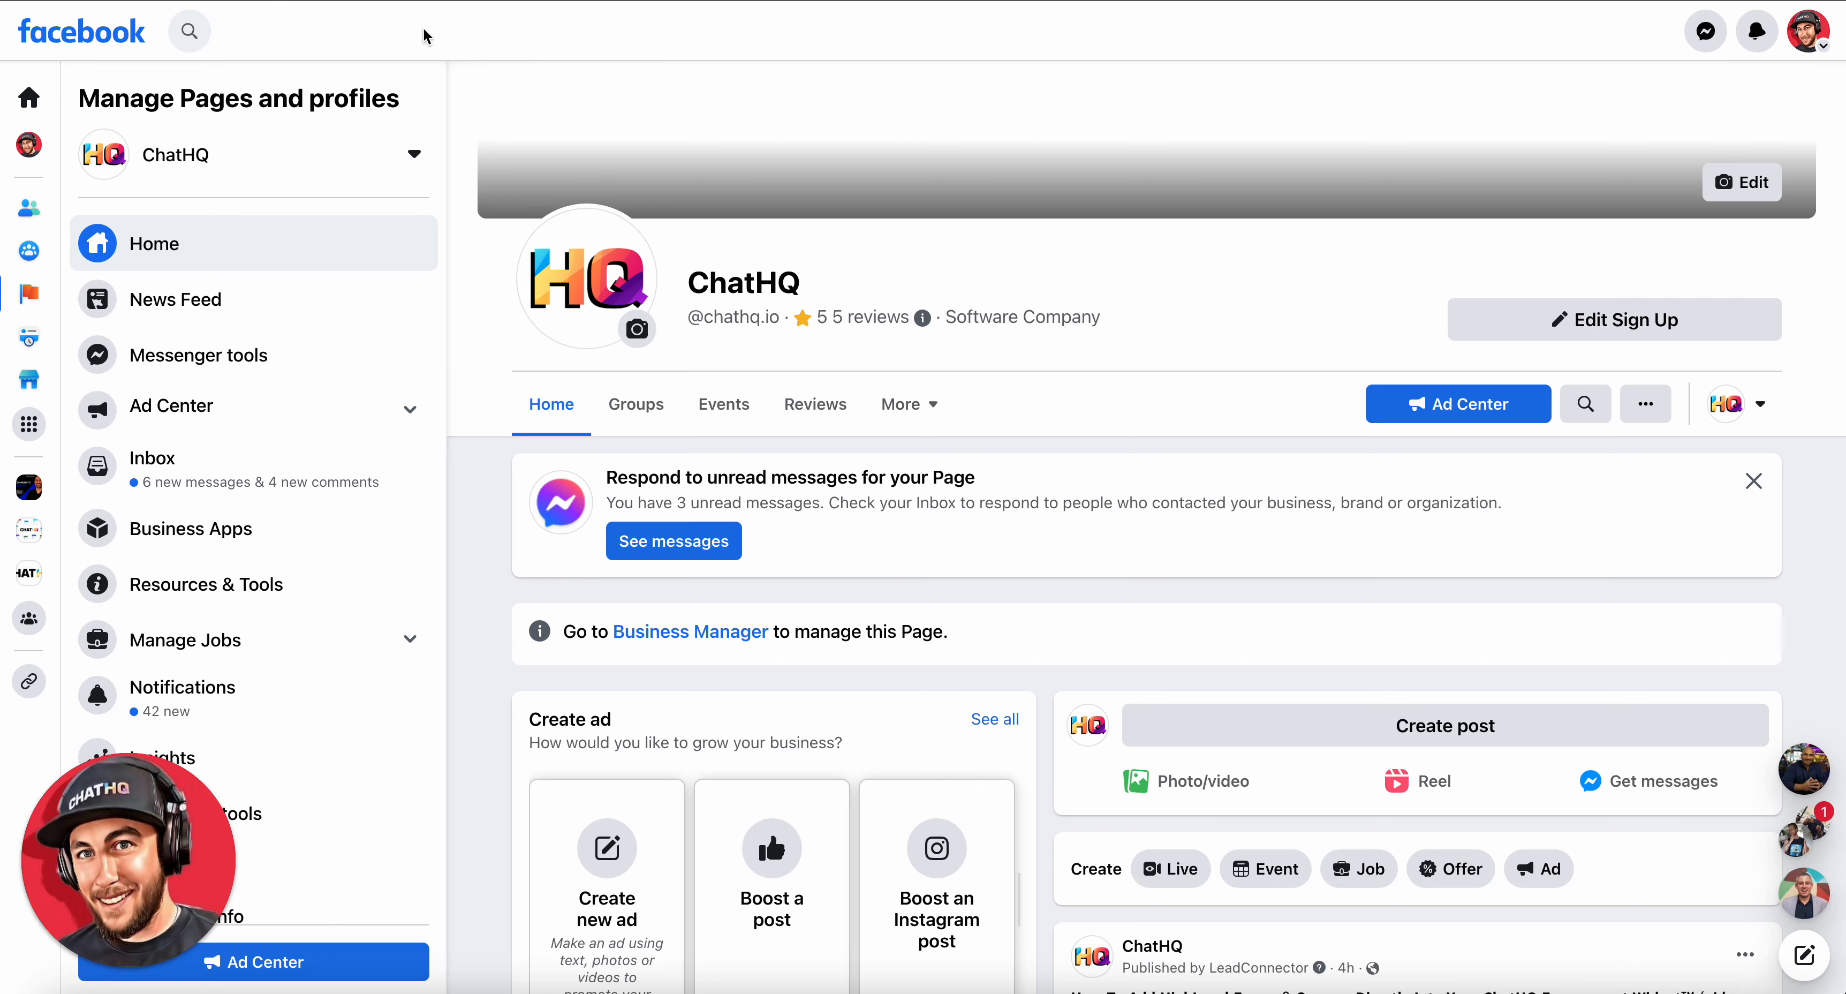
- Switch back to the ChatHQ portal, enter chathq.io as the Facebook Reviews page username, and apply the changes
click(402, 1)
click(521, 724)
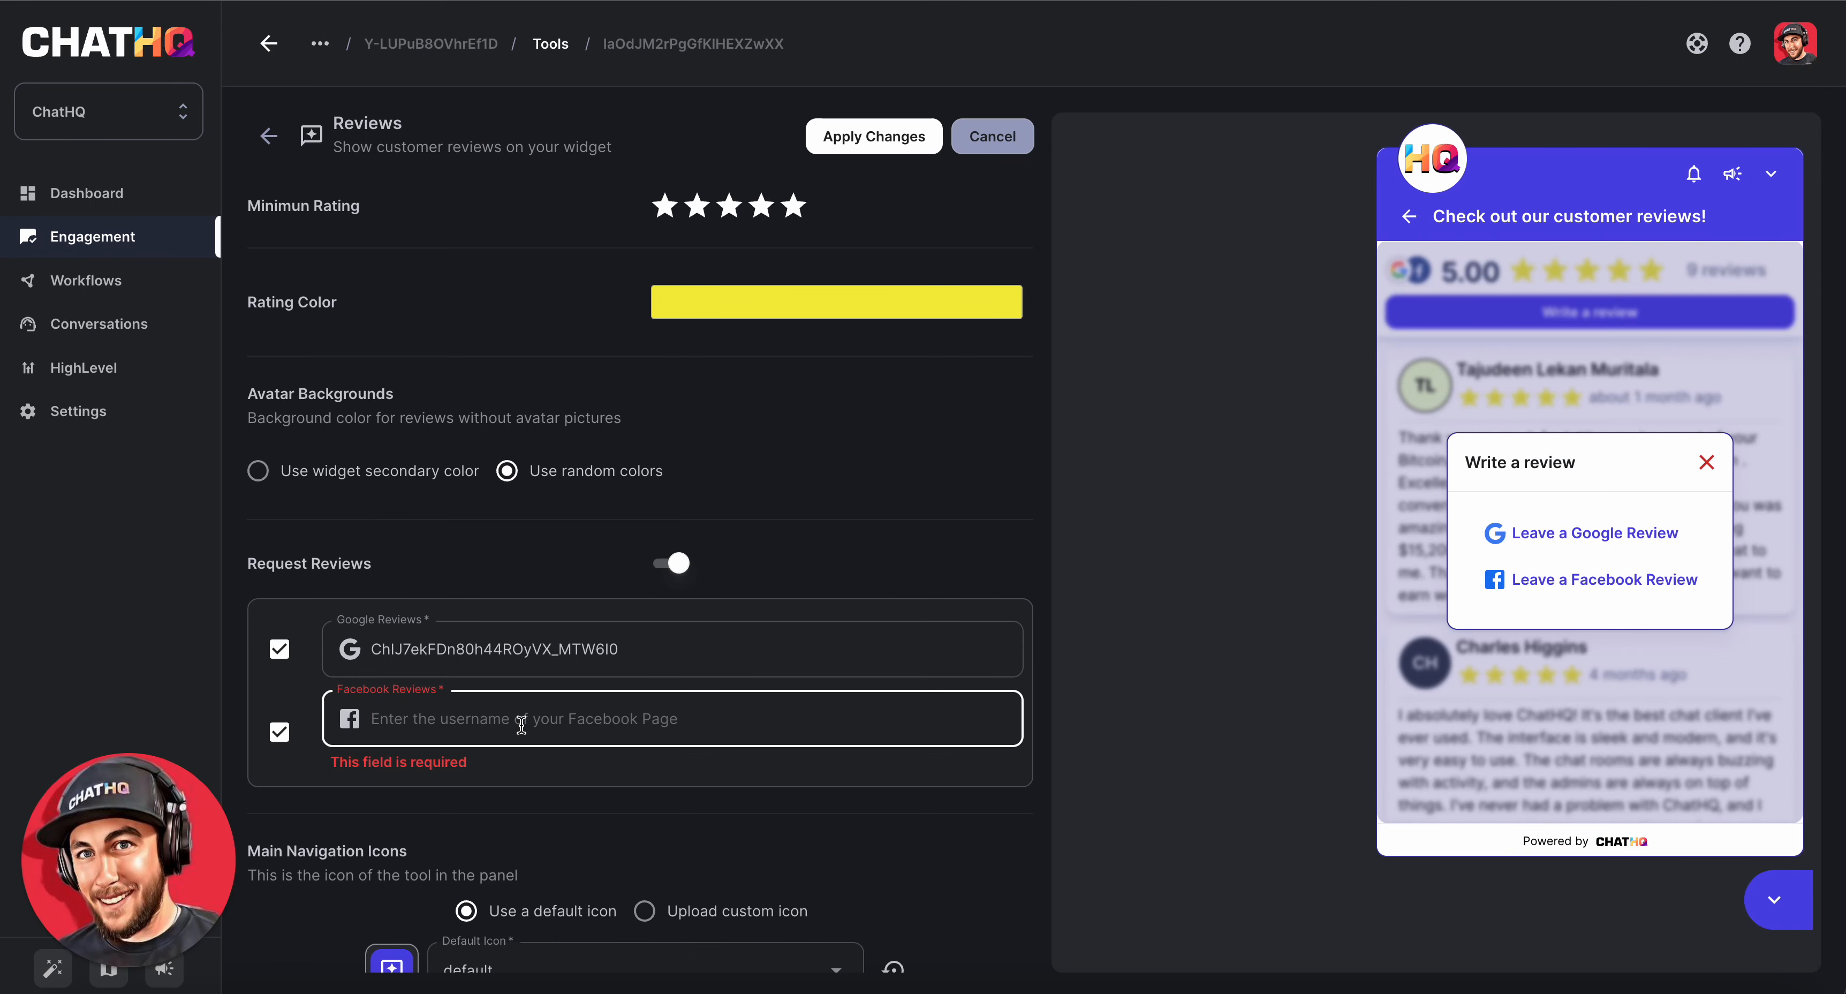
text(chathq.io)
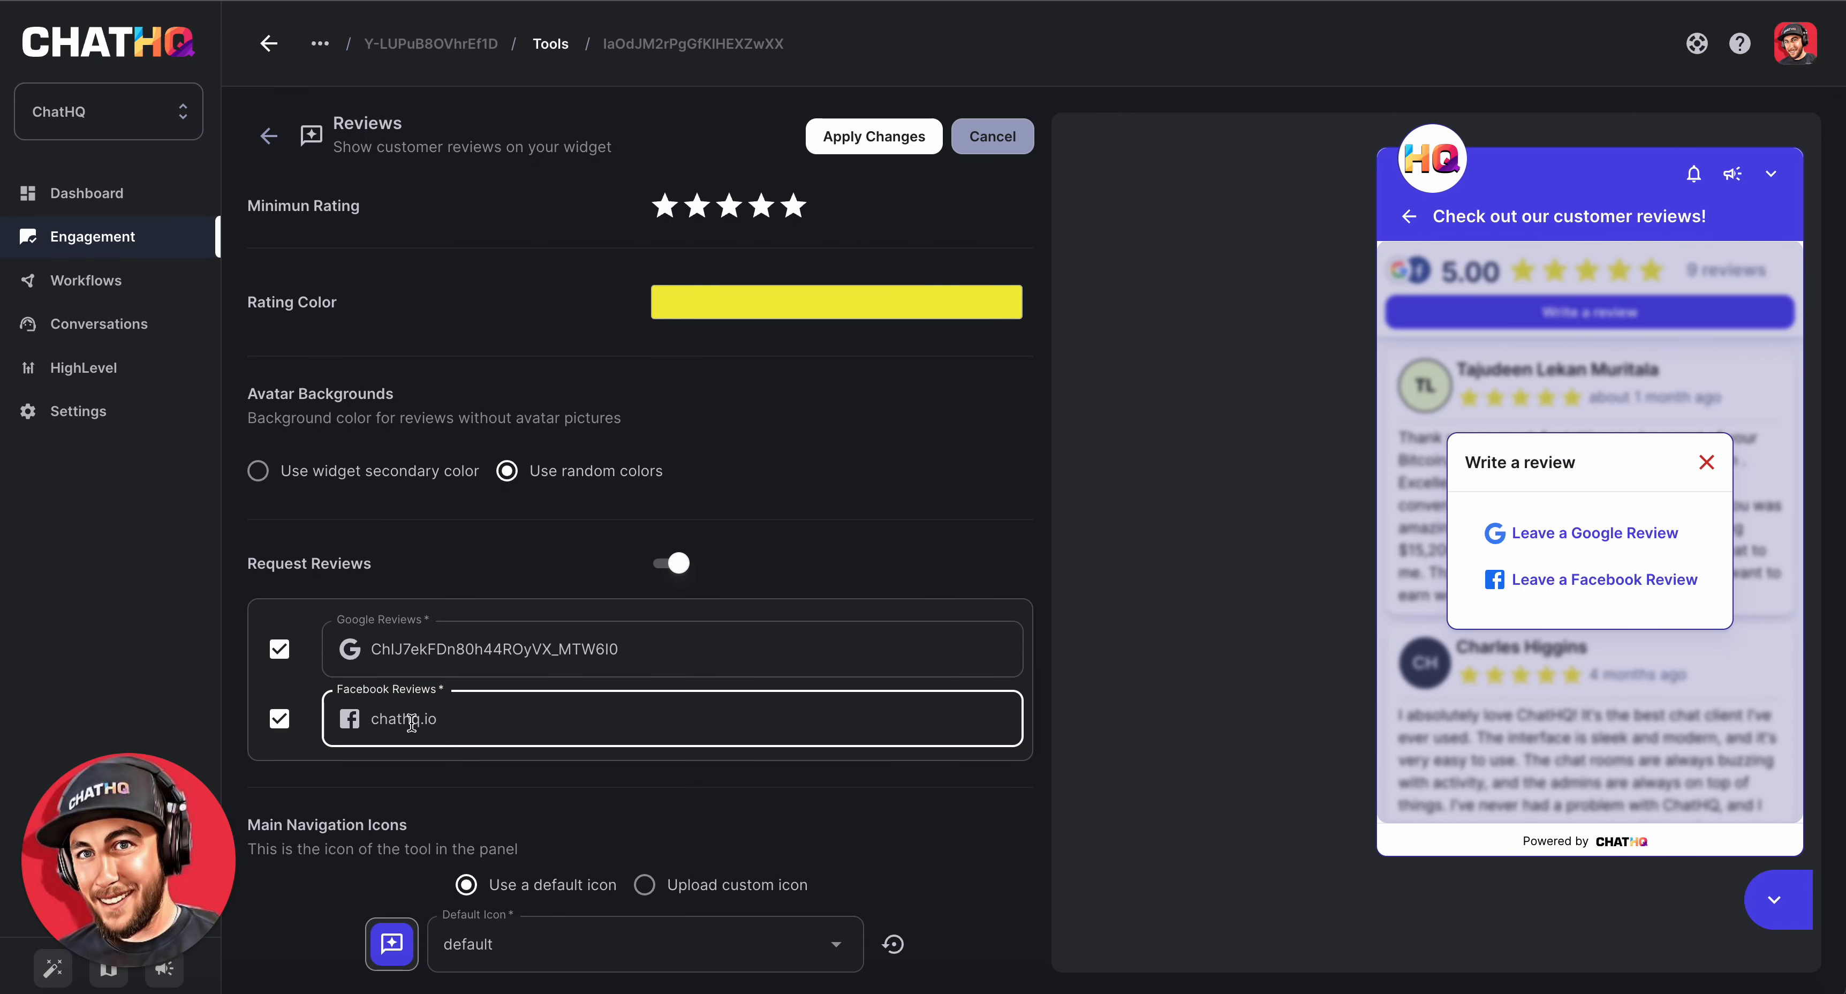
drag(445, 719, 369, 719)
click(471, 721)
click(876, 137)
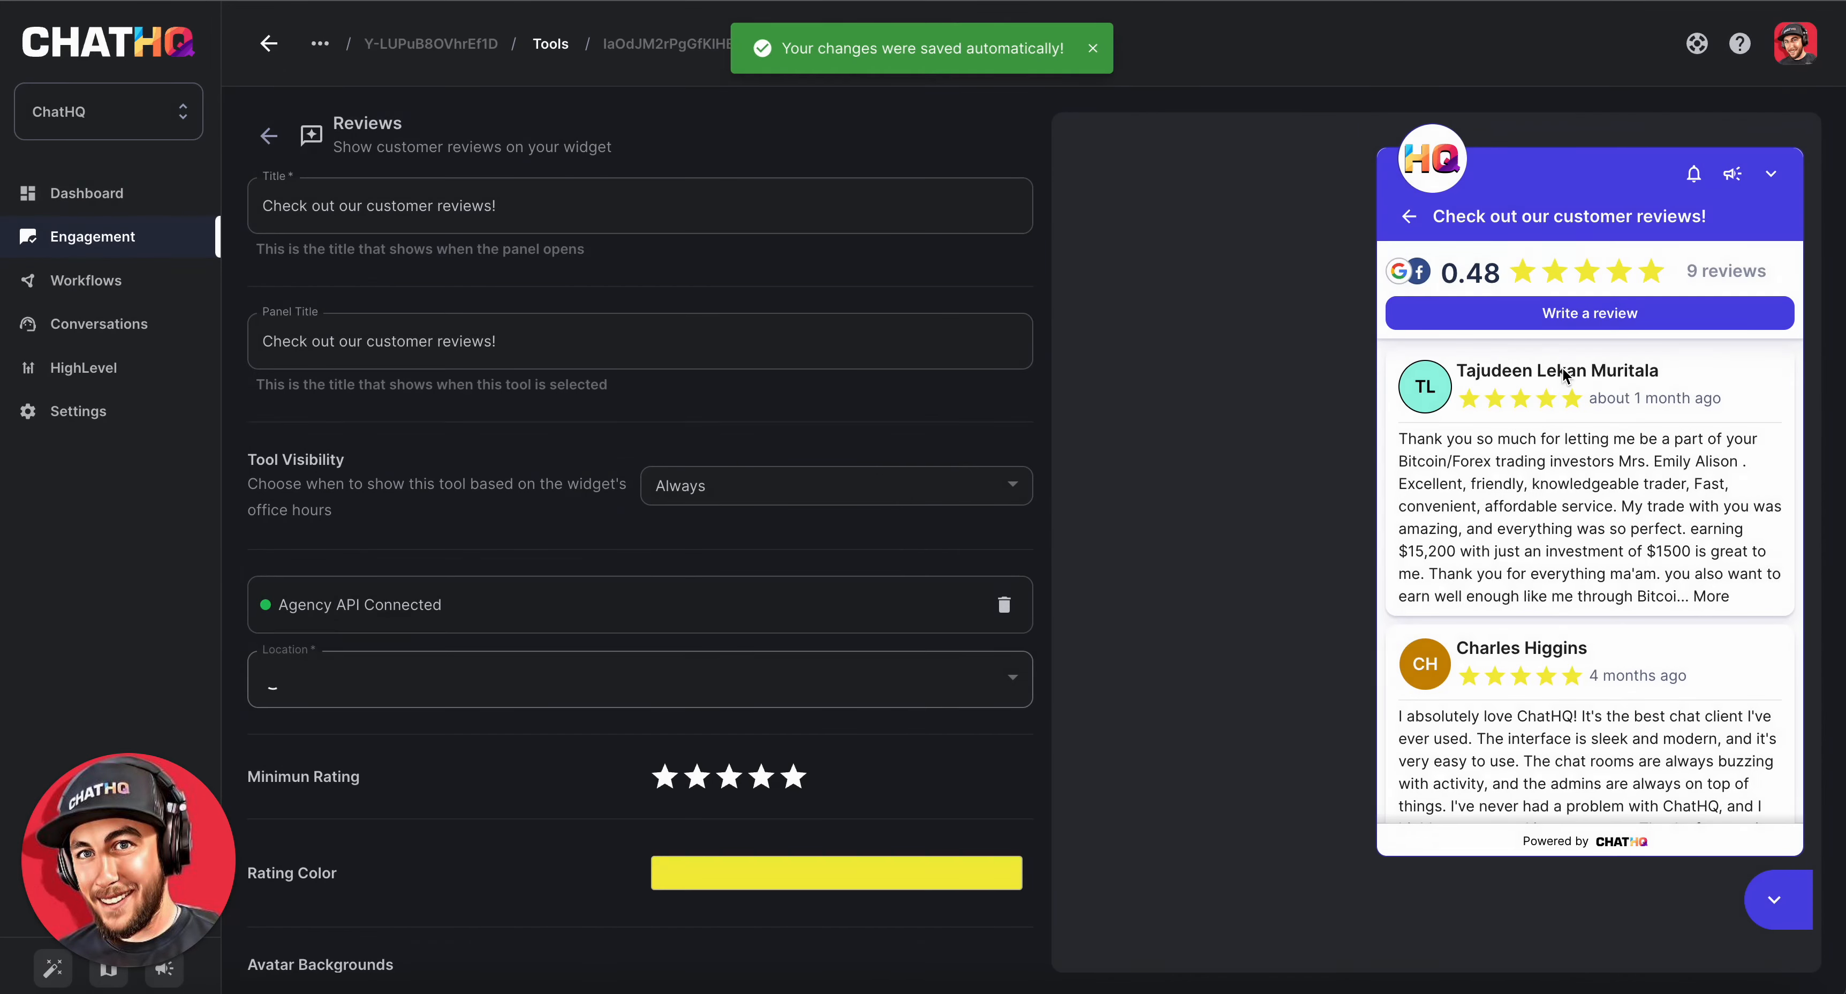
- Test the Google and Facebook links of the preview's Write a review prompt in new browser tabs and inspect the Google review form
click(1559, 312)
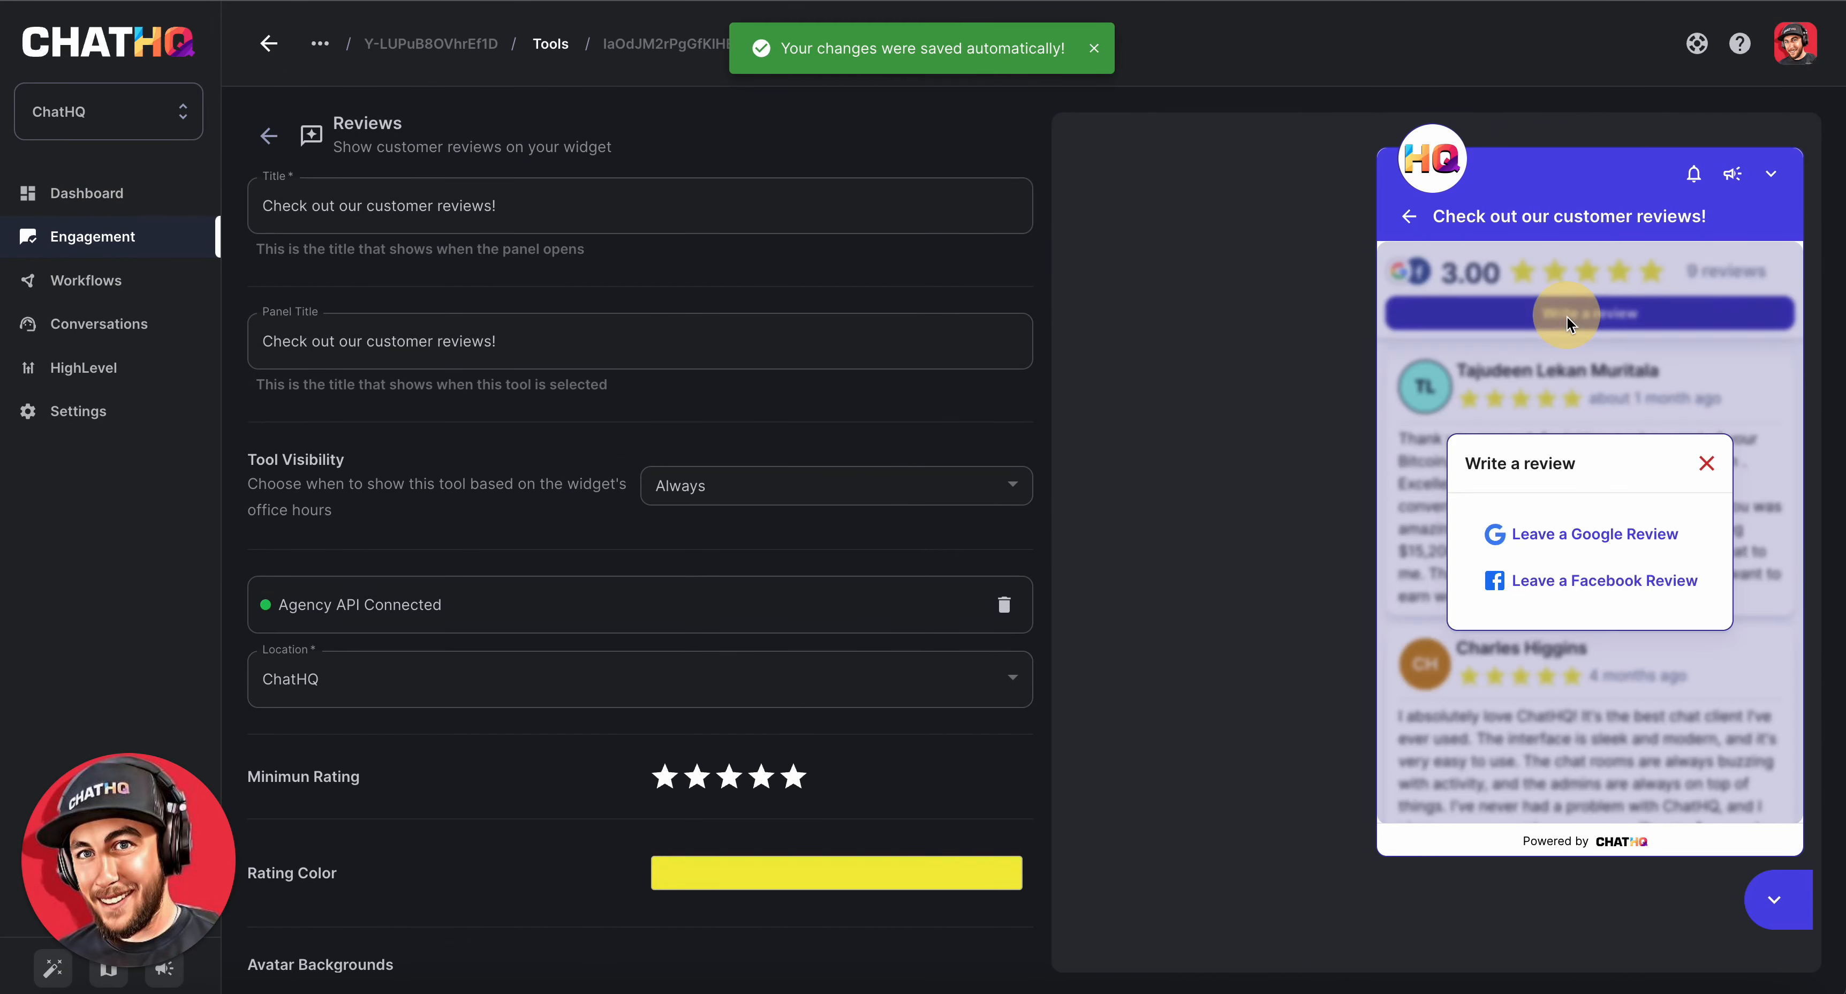
right_click(1579, 537)
key(Escape)
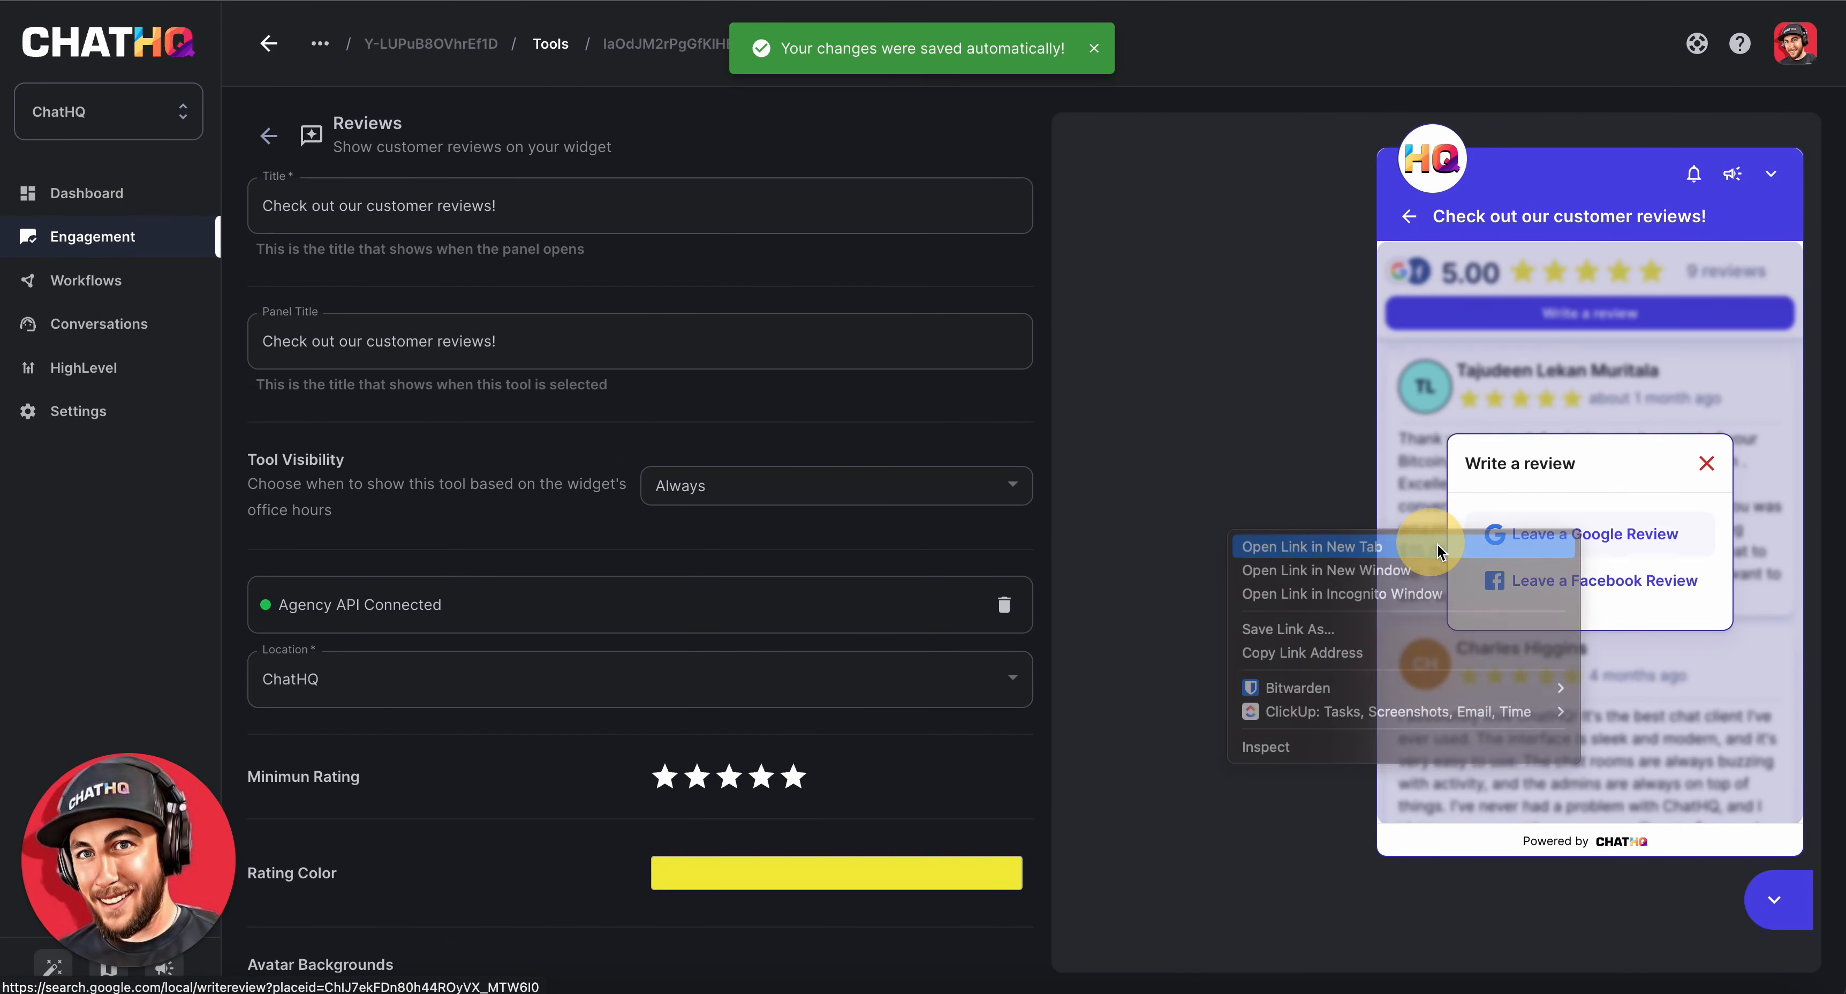
right_click(1573, 588)
click(1569, 590)
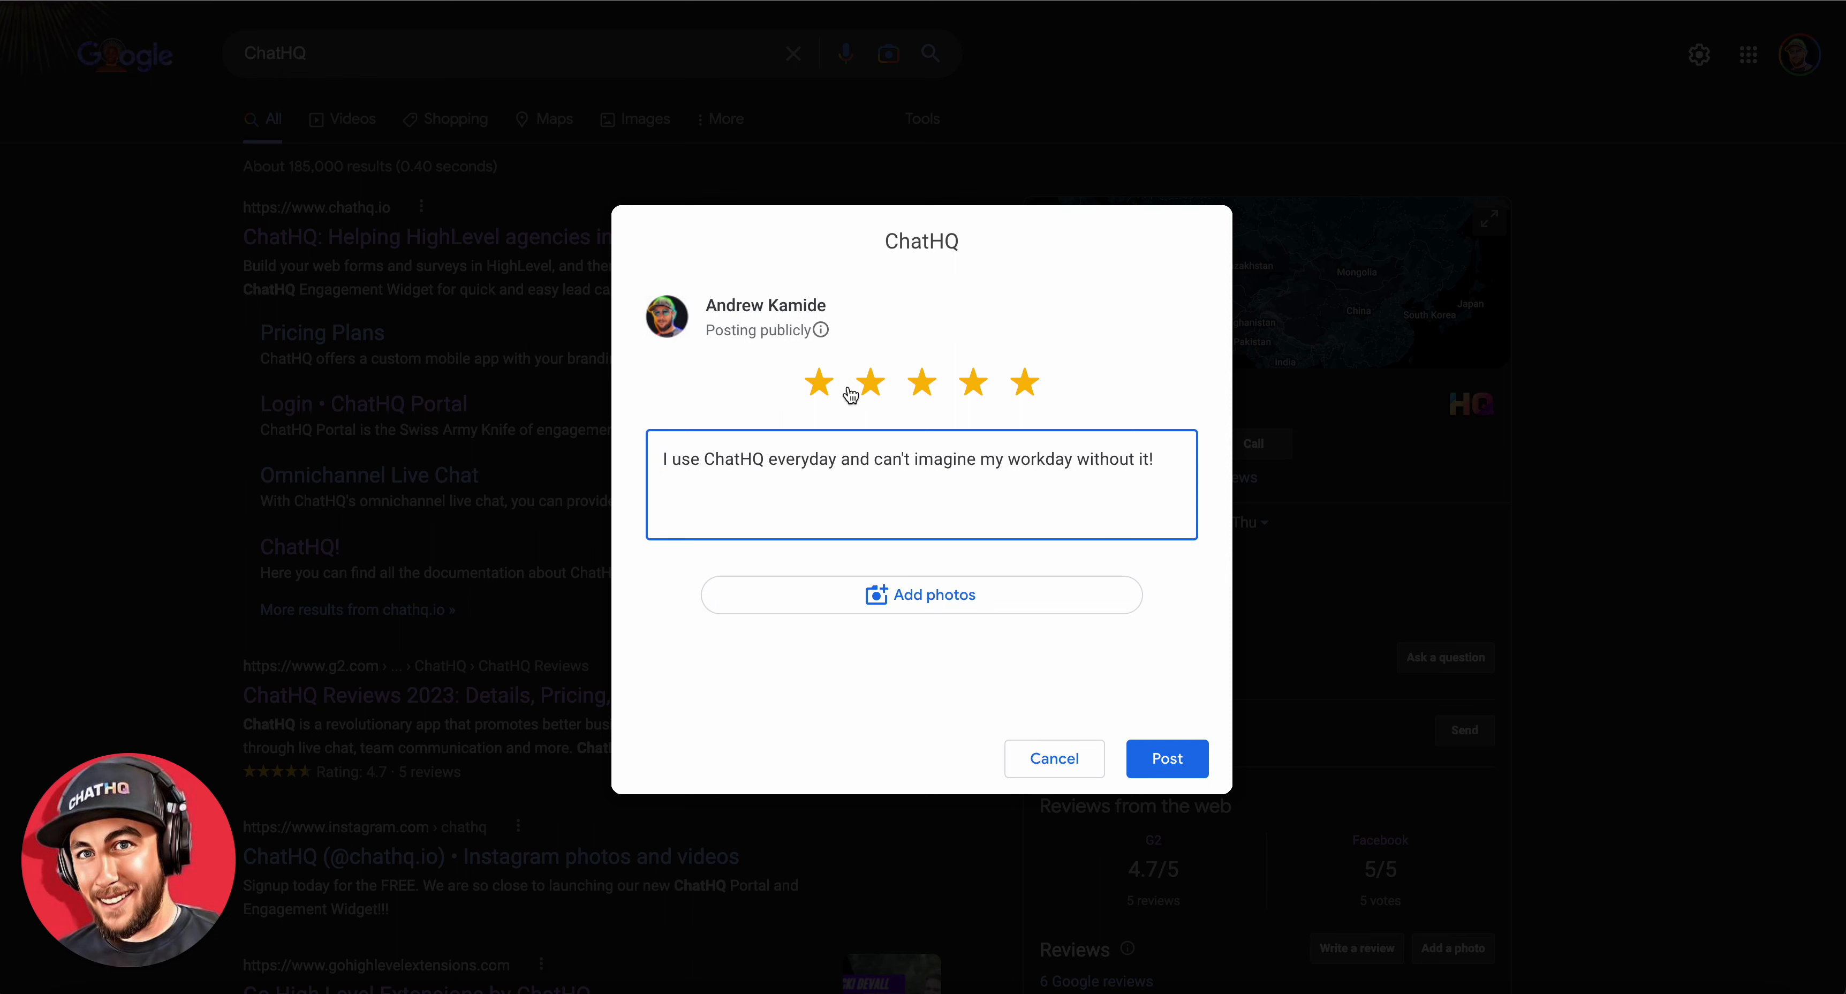
click(783, 463)
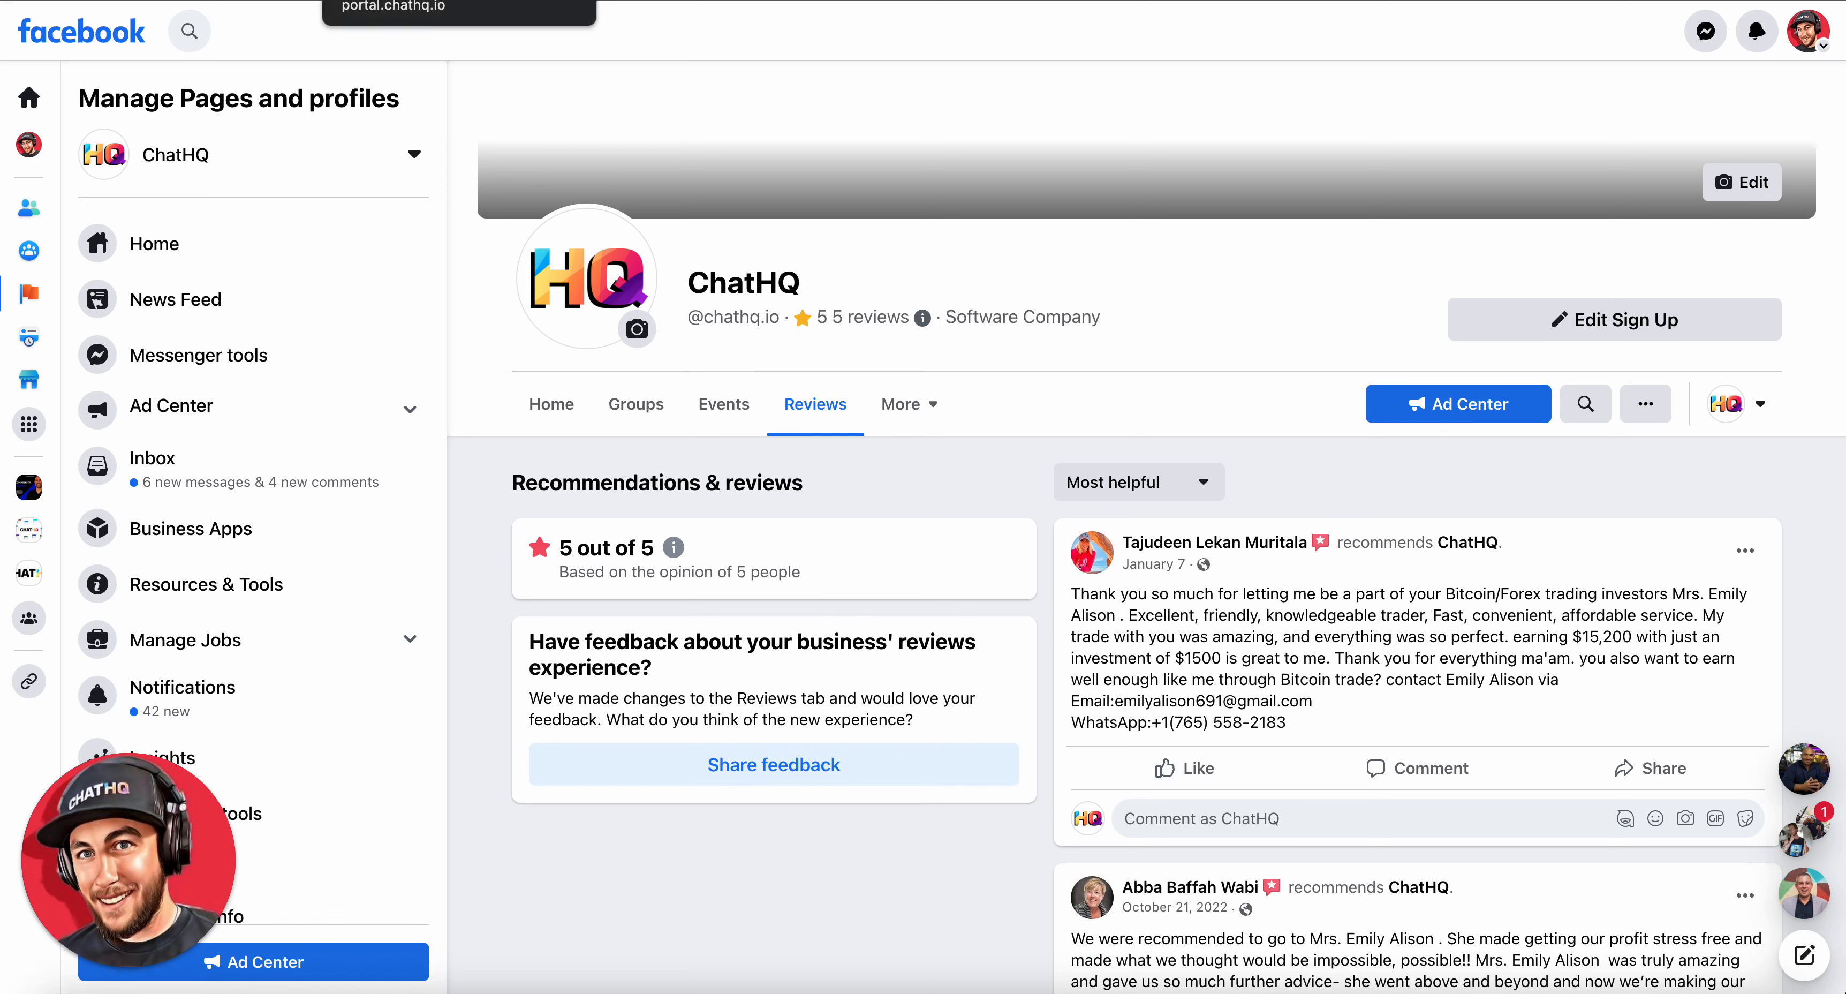
- Return to the ChatHQ portal and close the Write a review prompt in the widget preview
click(402, 1)
click(1706, 464)
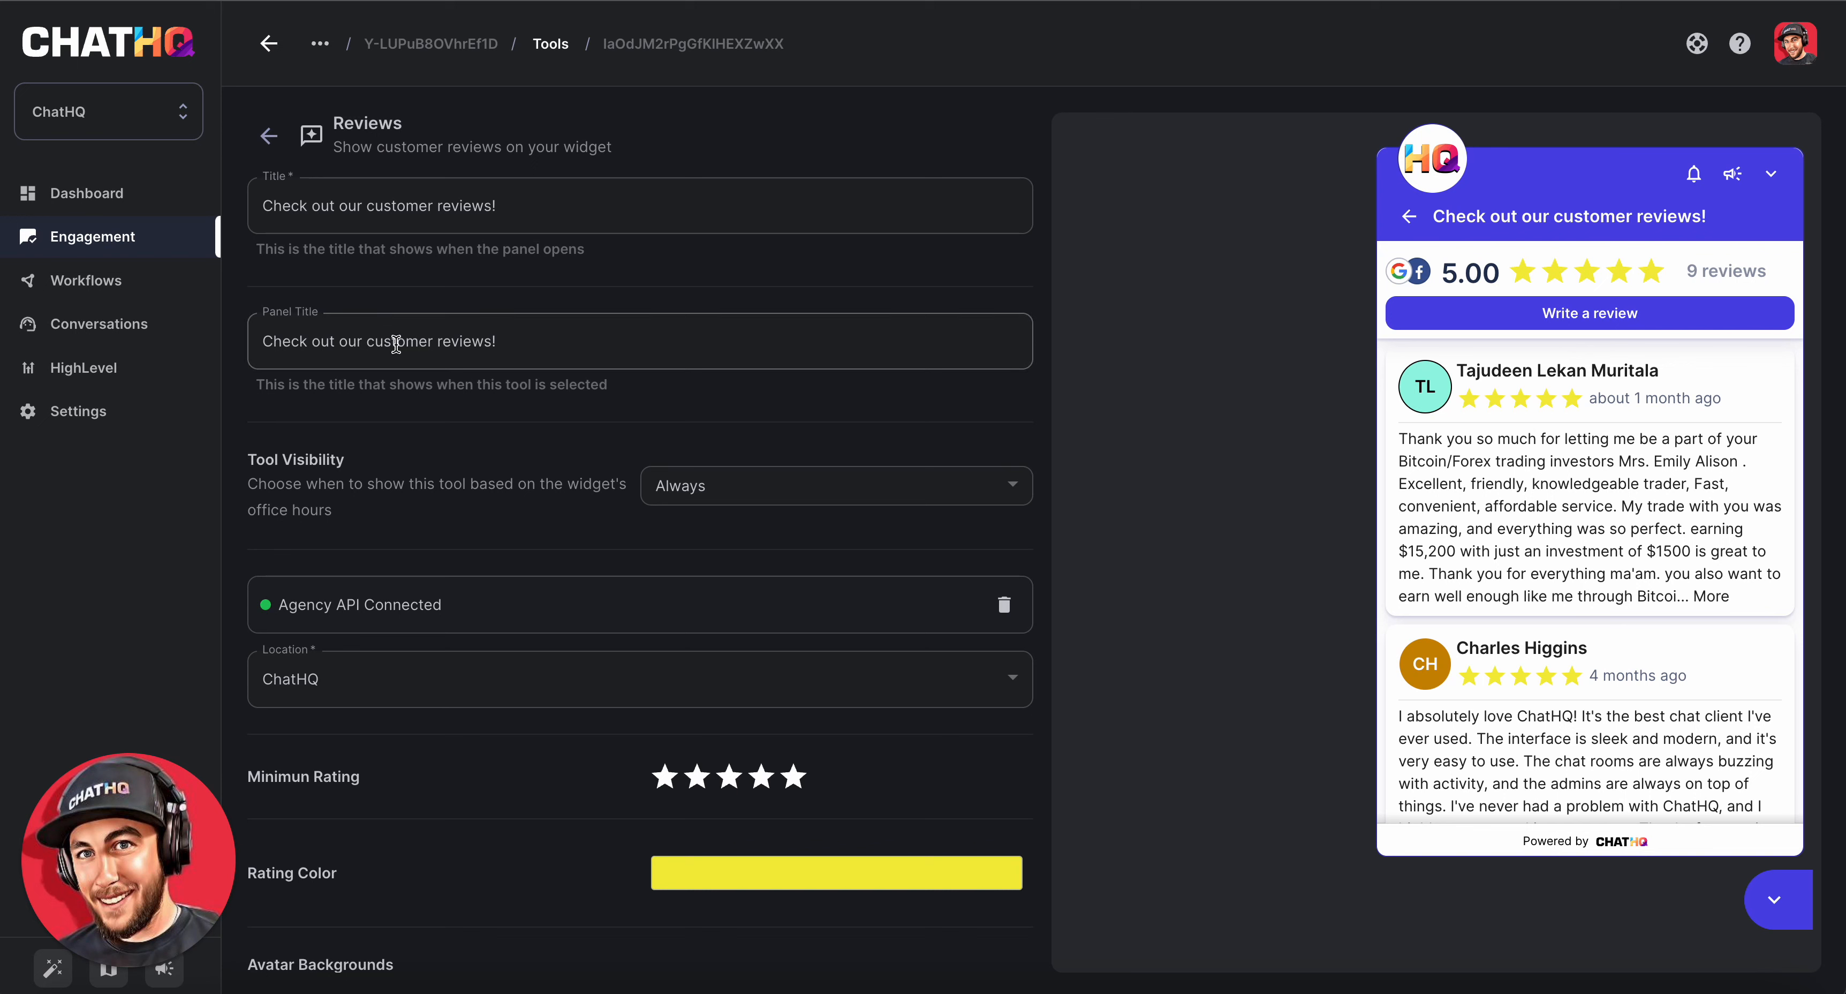
scroll(497, 453, up, 1)
scroll(499, 459, down, 1)
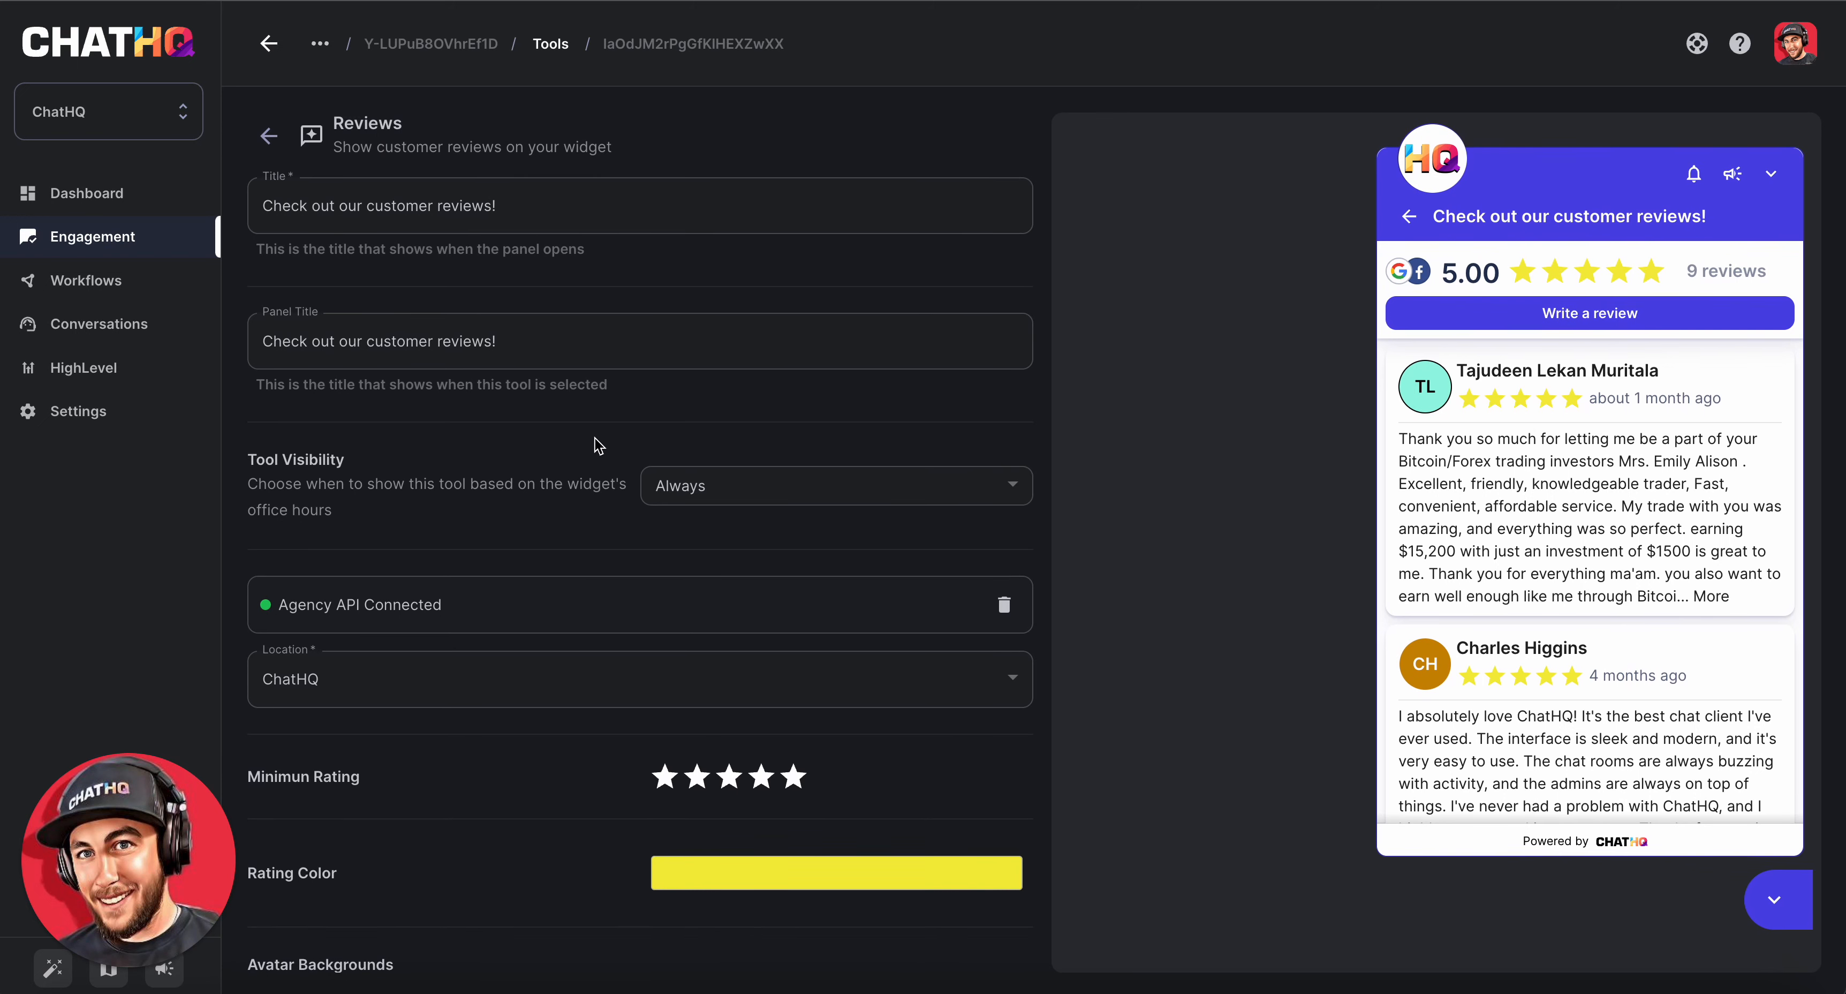